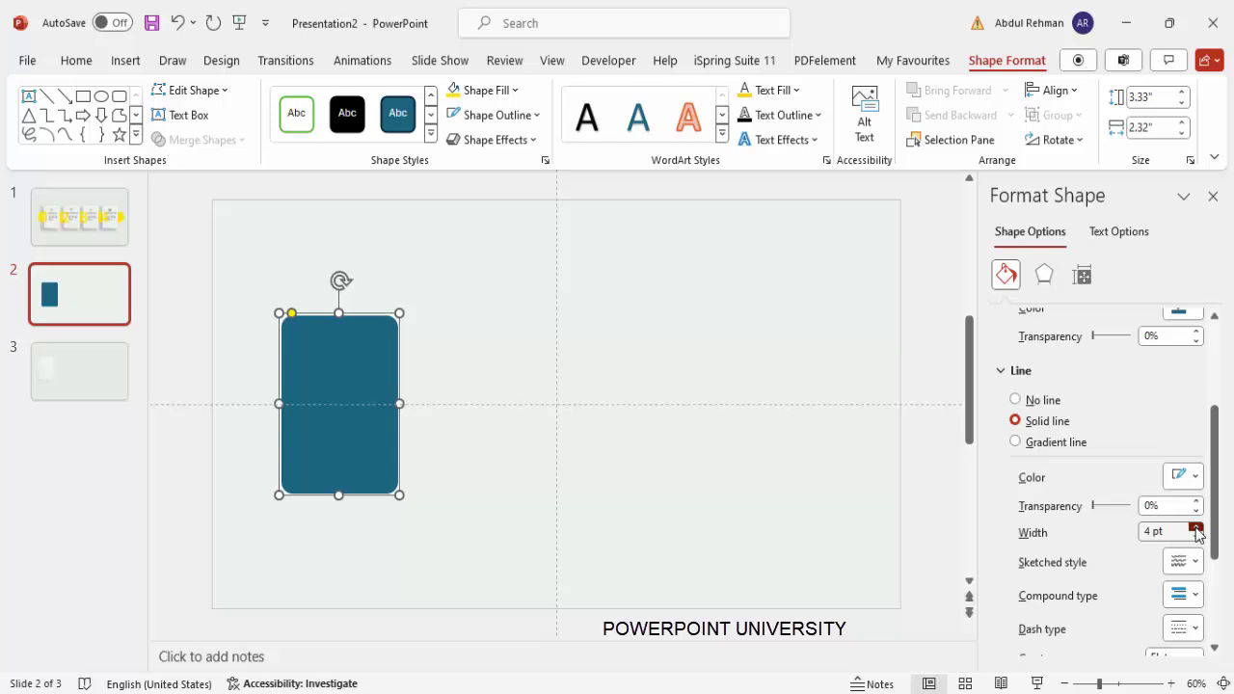
# - Increase the outline width of the blue rounded rectangle to 6 pt
pyautogui.click(1195, 529)
pyautogui.click(1195, 529)
pyautogui.click(1195, 529)
pyautogui.click(1196, 529)
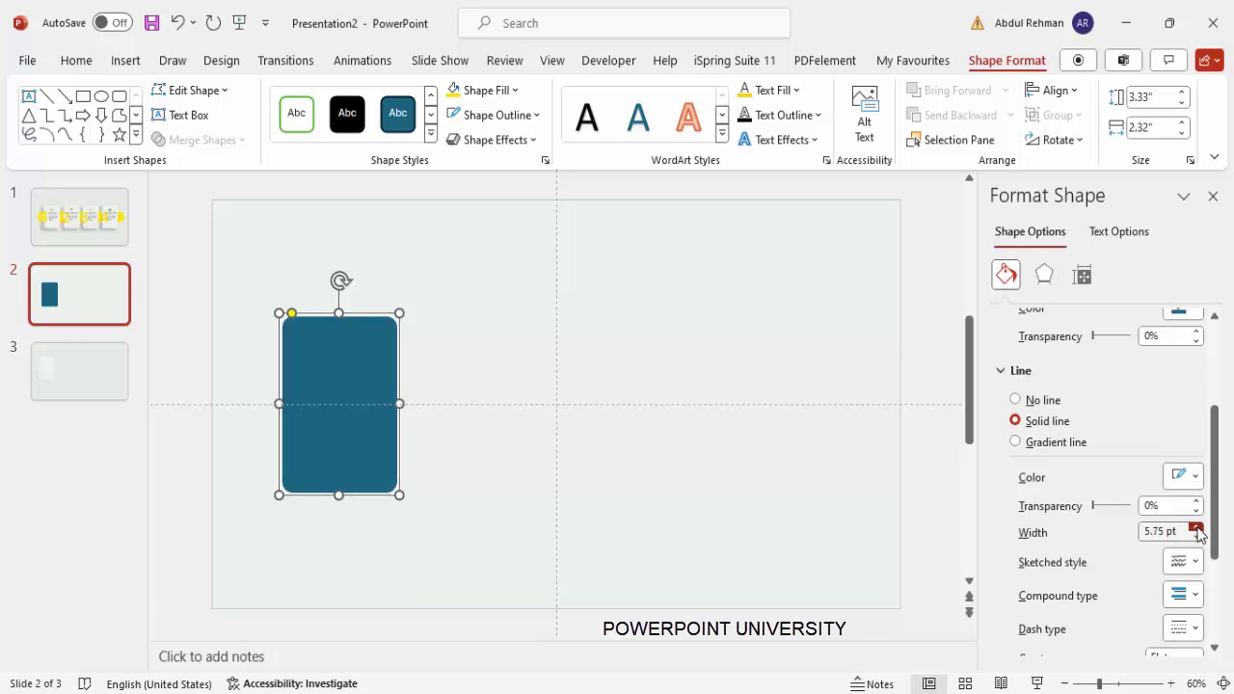
pyautogui.click(416, 345)
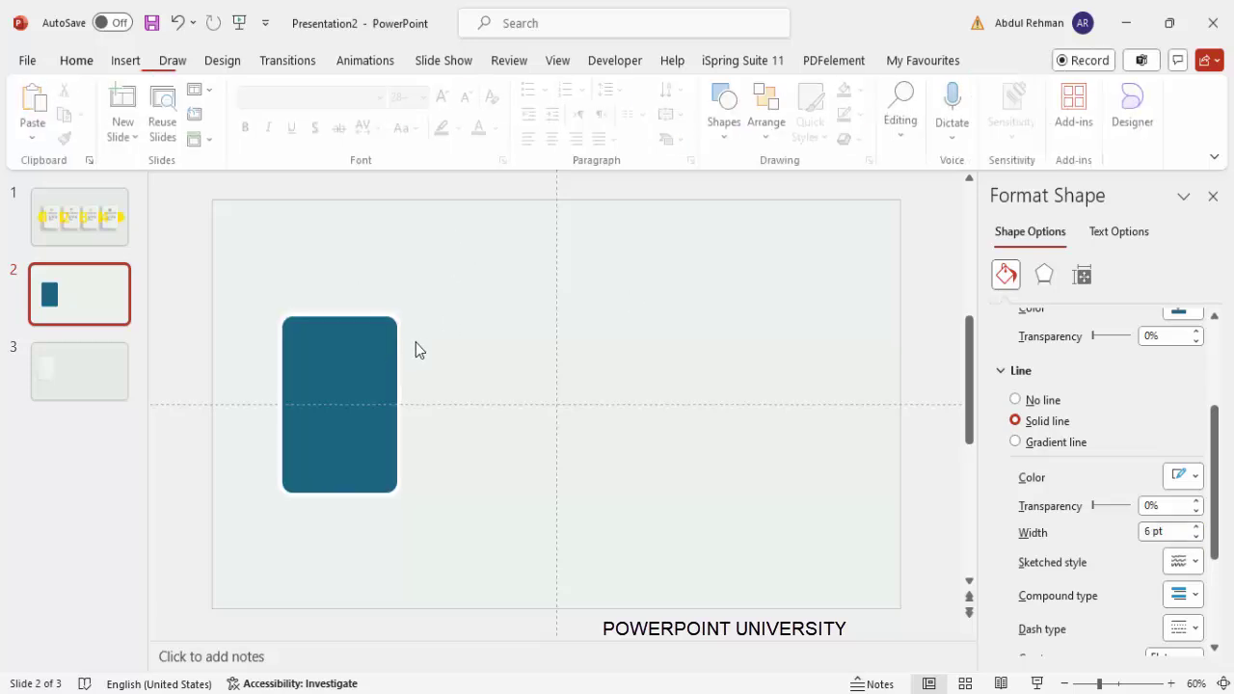
# - Fill the rounded rectangle with the light grey from the recent colors
pyautogui.click(379, 353)
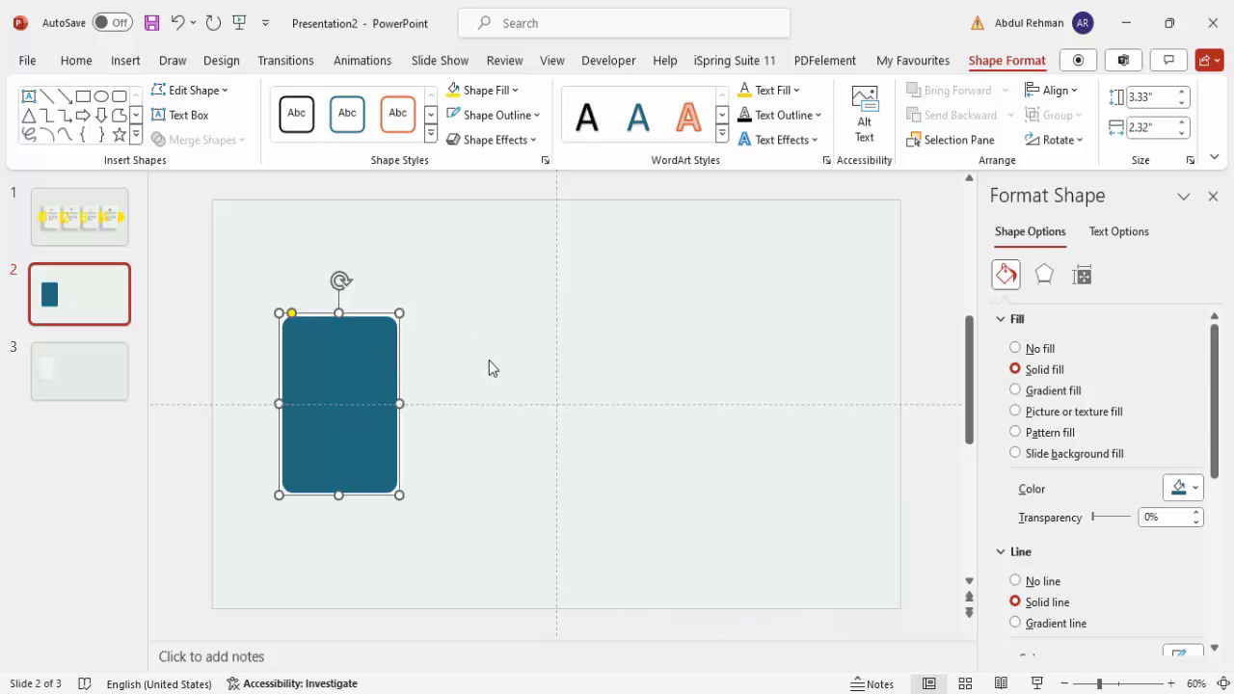
pyautogui.click(515, 90)
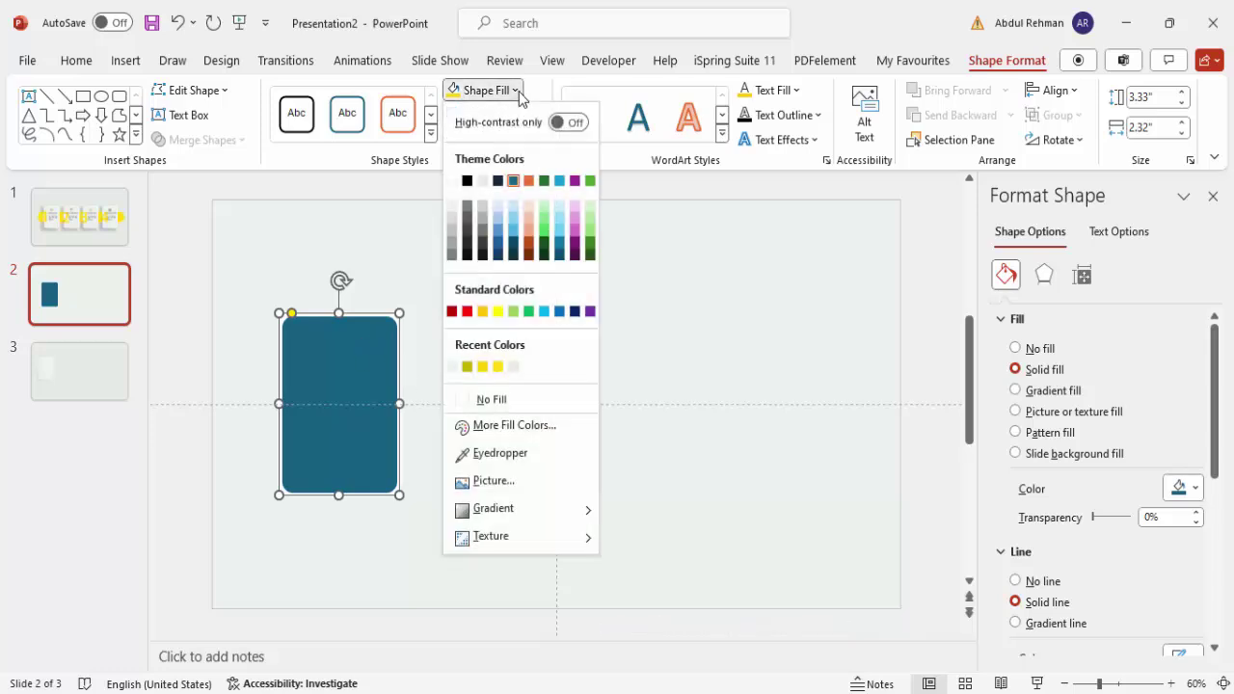
pyautogui.click(512, 367)
pyautogui.click(441, 394)
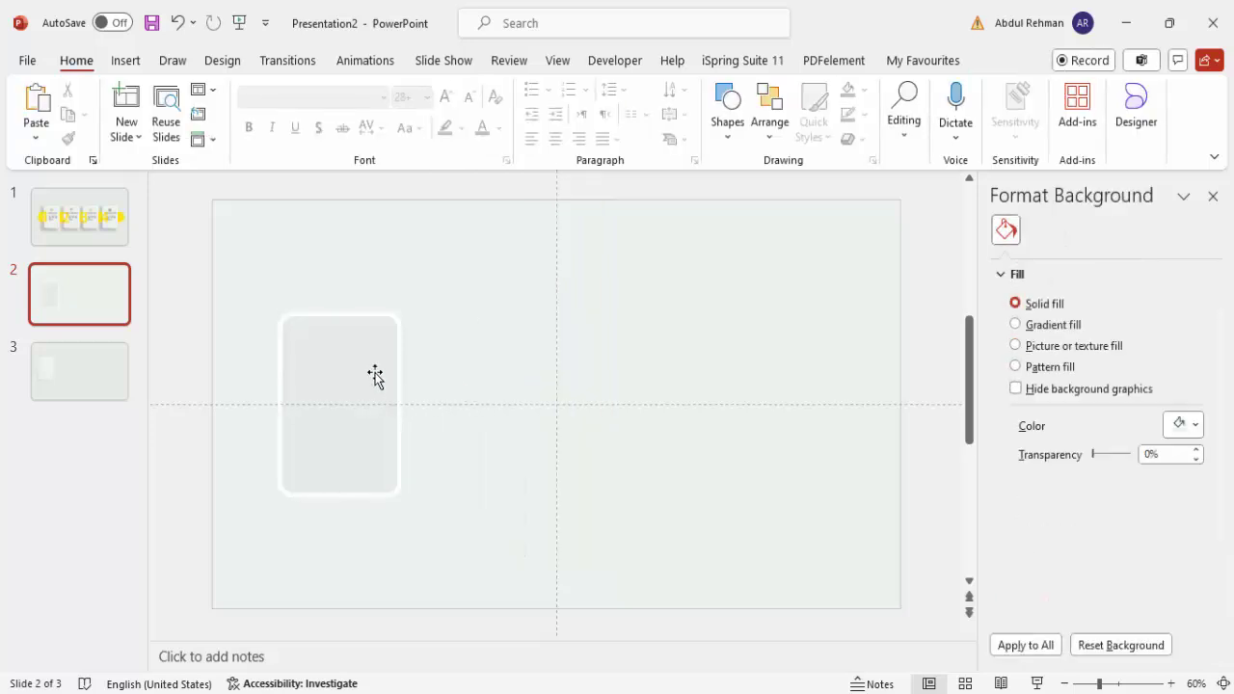
pyautogui.click(375, 375)
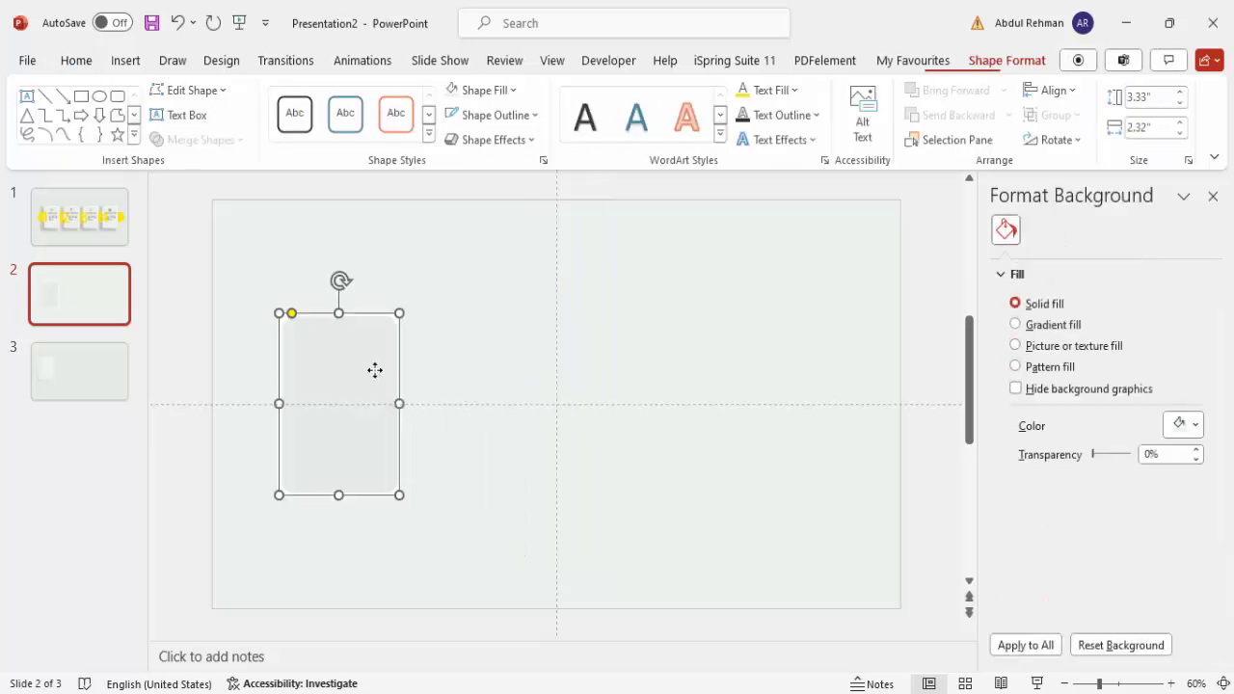
pyautogui.click(431, 374)
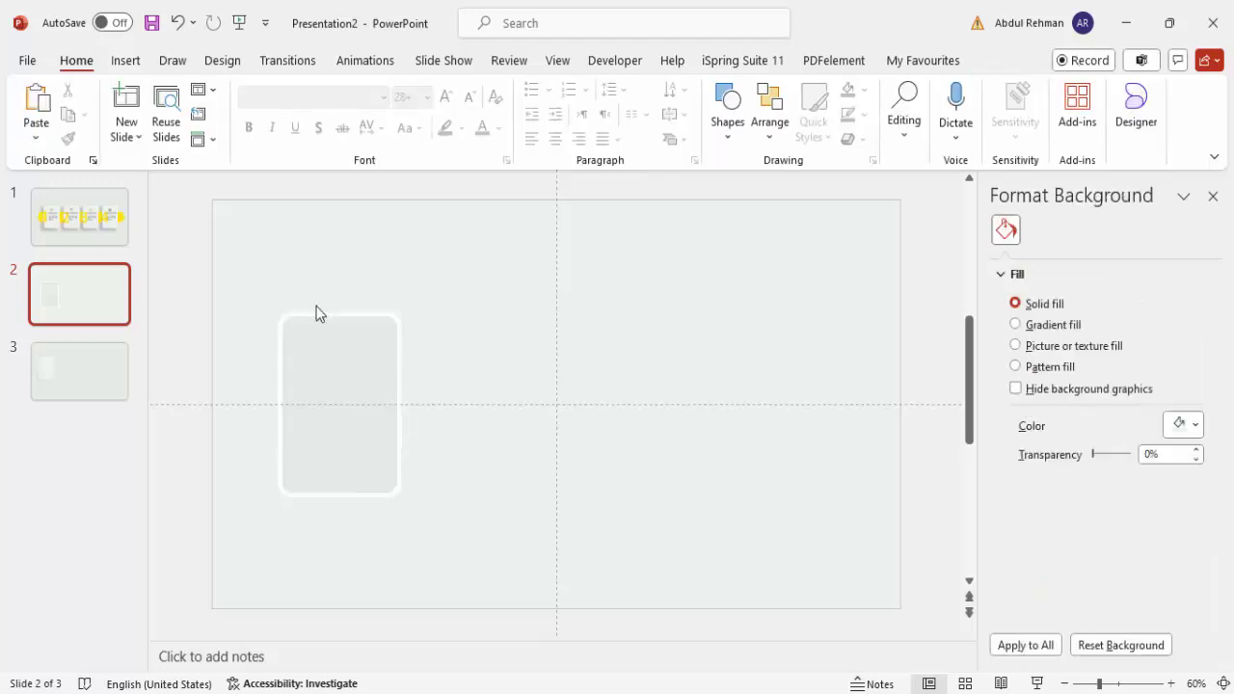
# - Change the light grey card's outline from a solid line to a gradient line
pyautogui.click(359, 330)
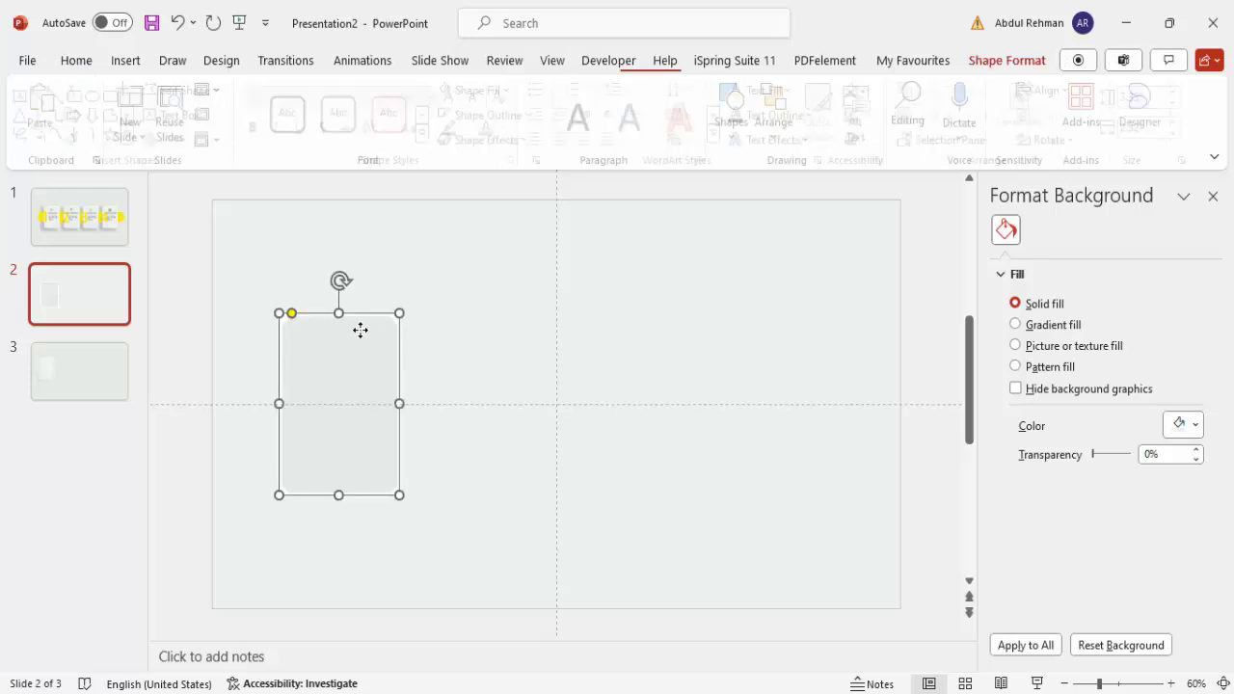
pyautogui.moveTo(1219, 397); pyautogui.dragTo(1211, 479)
pyautogui.click(1003, 321)
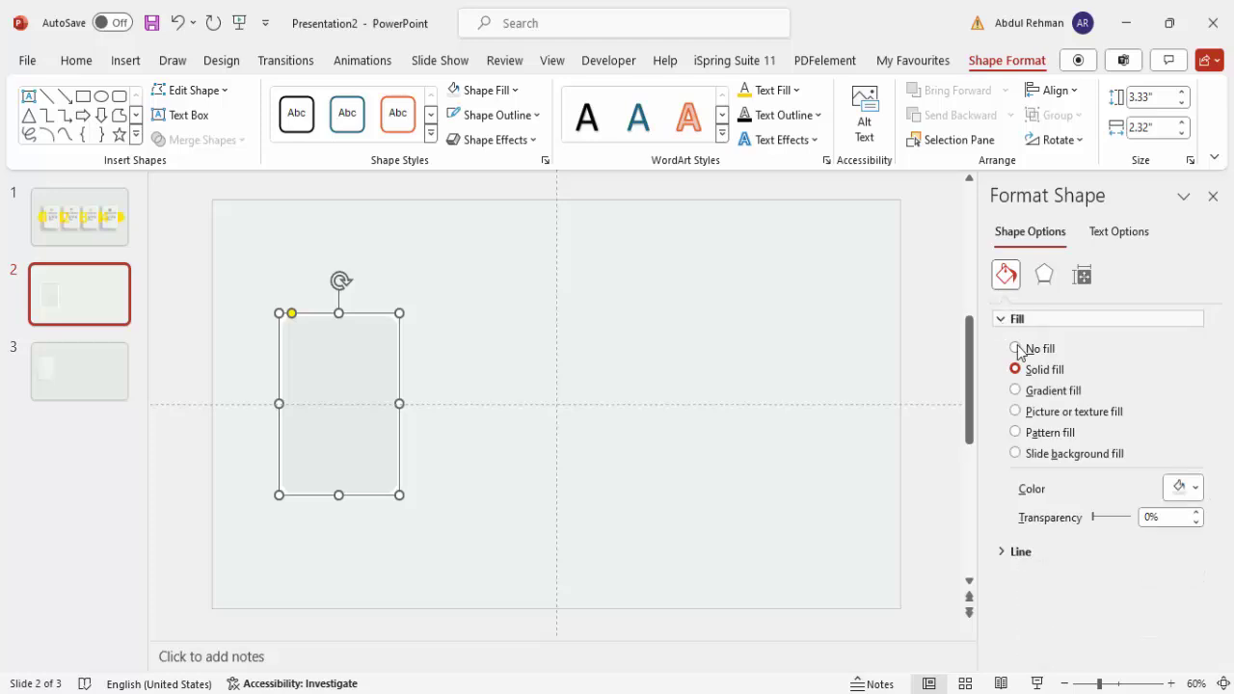
pyautogui.click(1005, 323)
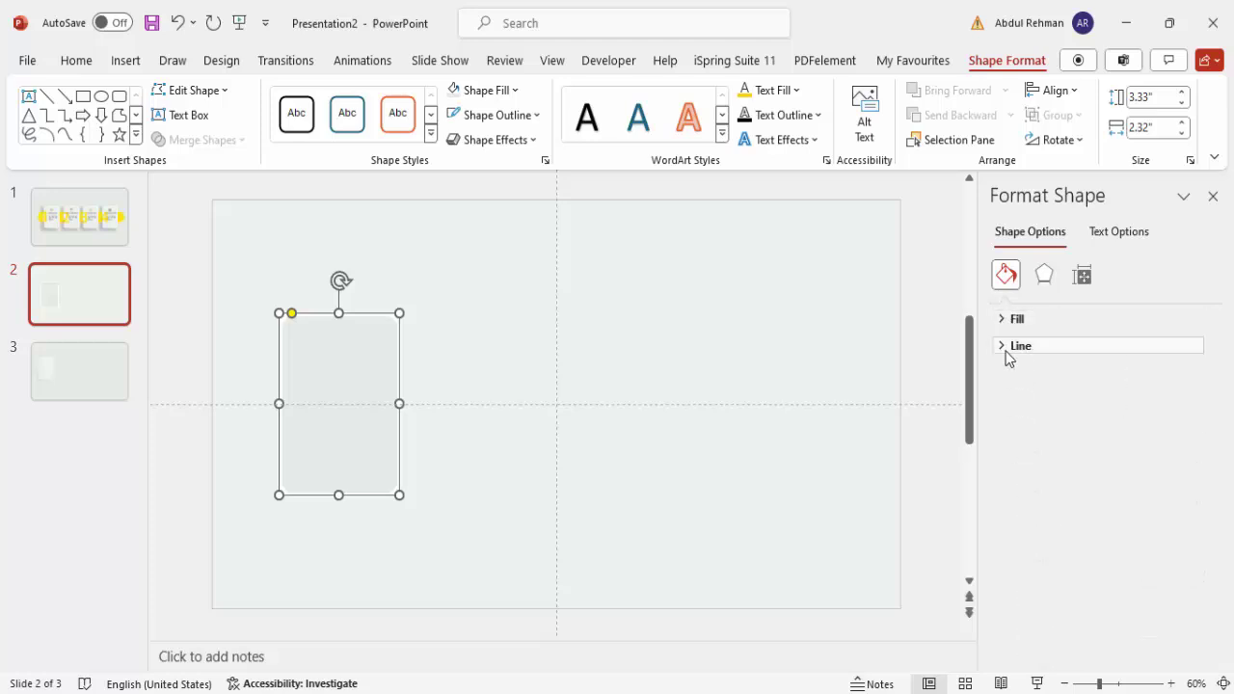
pyautogui.click(1003, 349)
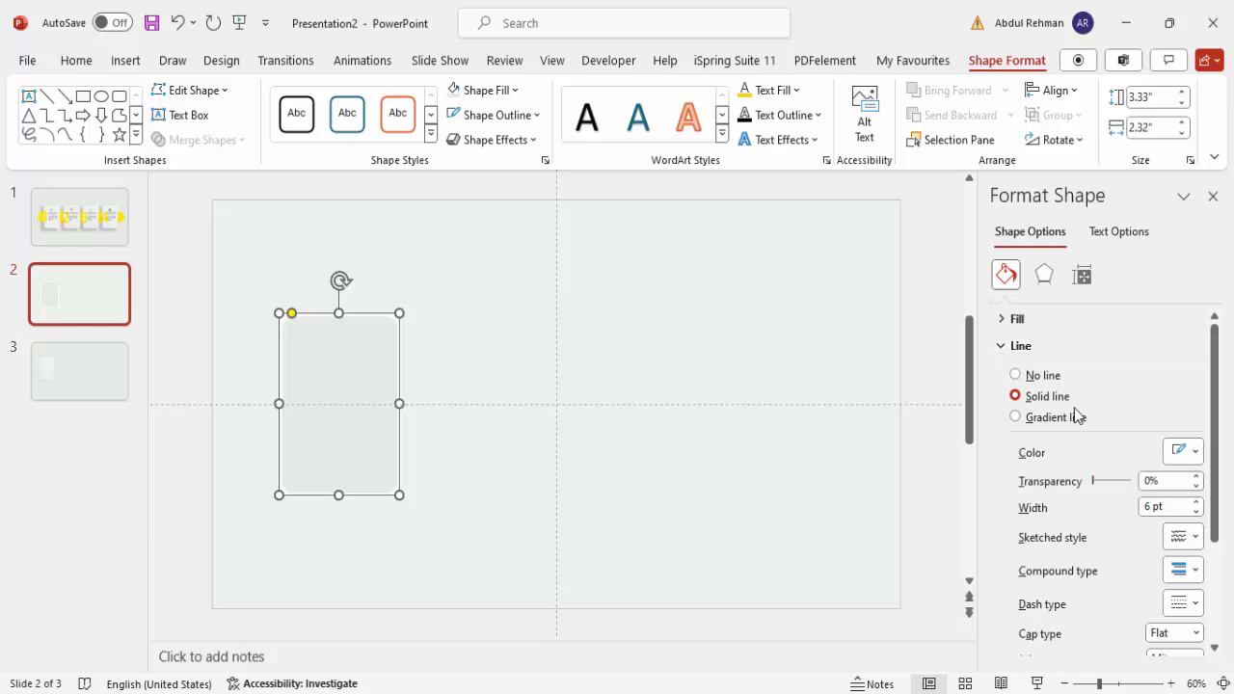
pyautogui.click(1061, 422)
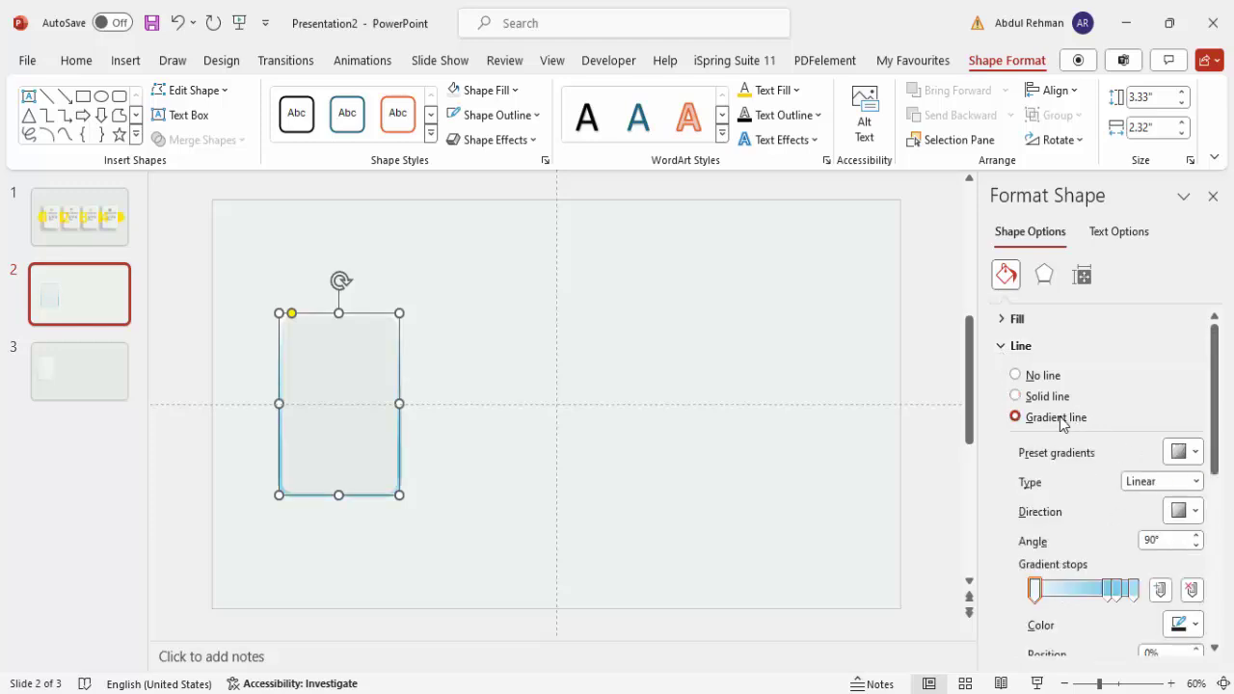
# - Remove the two middle gradient stops from the card's outline, keeping only the start and end stops
pyautogui.moveTo(1215, 454); pyautogui.dragTo(1215, 475)
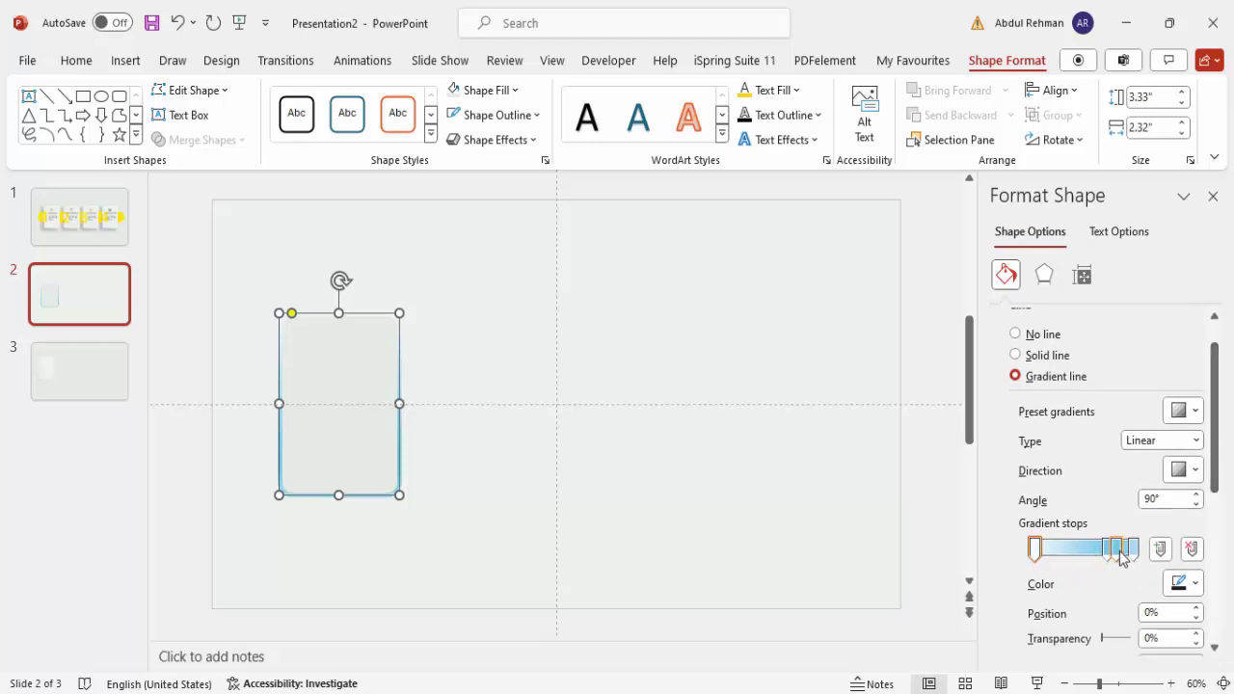
pyautogui.click(1116, 549)
pyautogui.click(1192, 549)
pyautogui.click(1192, 548)
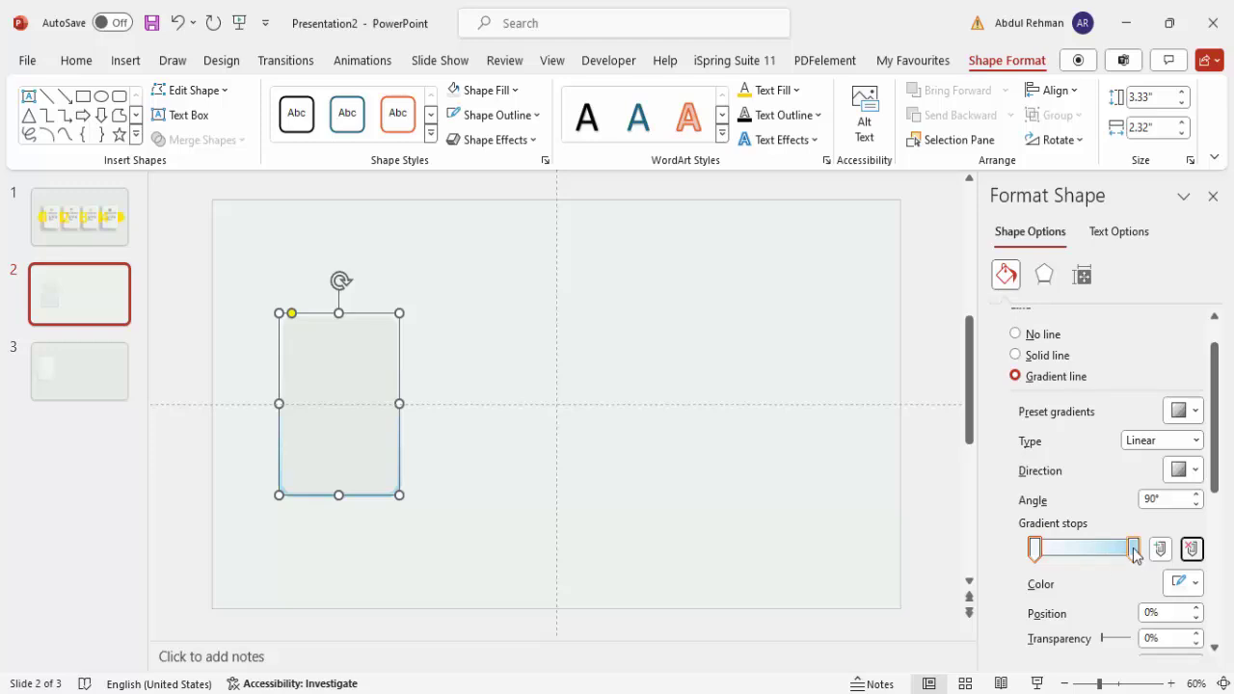
# - Color the outline gradient's end stop a medium grey shade of white and its start stop plain white
pyautogui.click(1133, 551)
pyautogui.click(1185, 583)
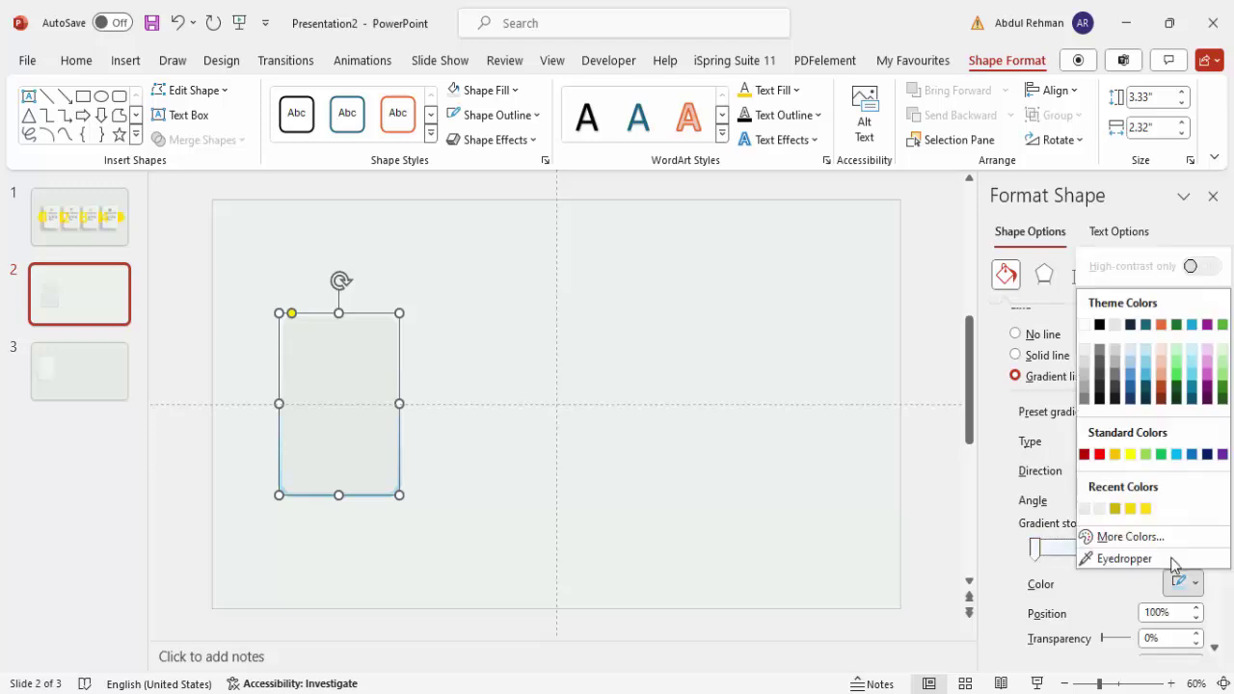
pyautogui.click(1085, 389)
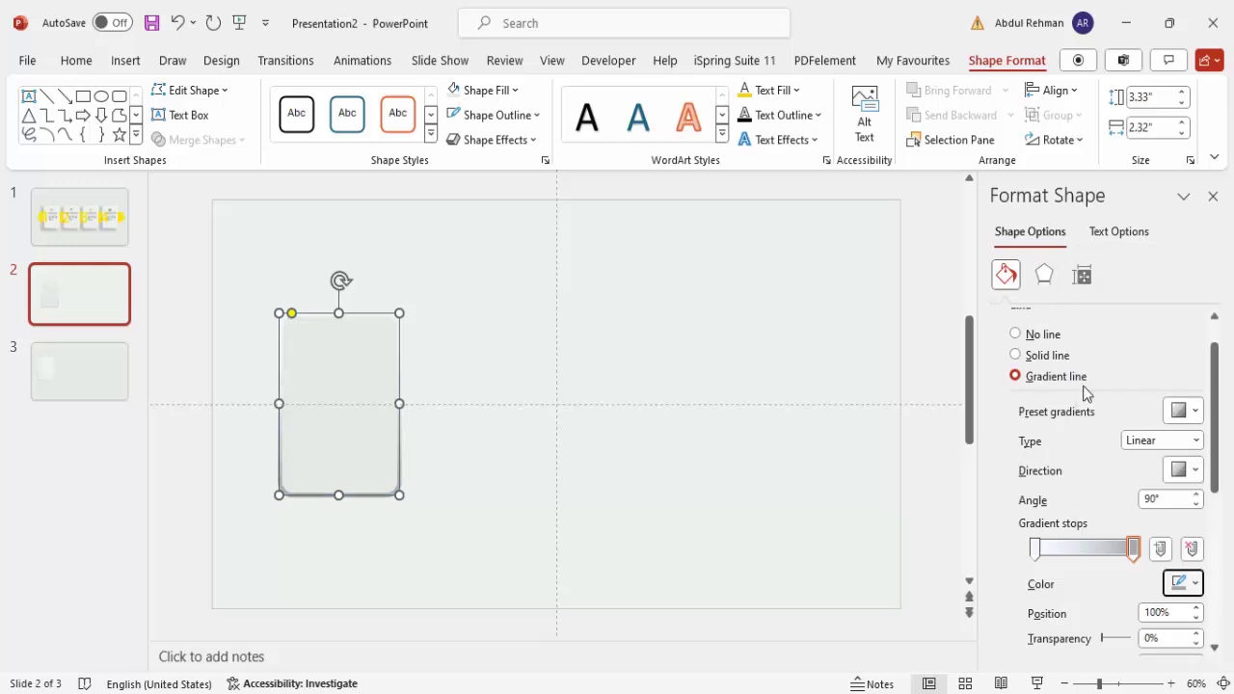
pyautogui.click(1037, 551)
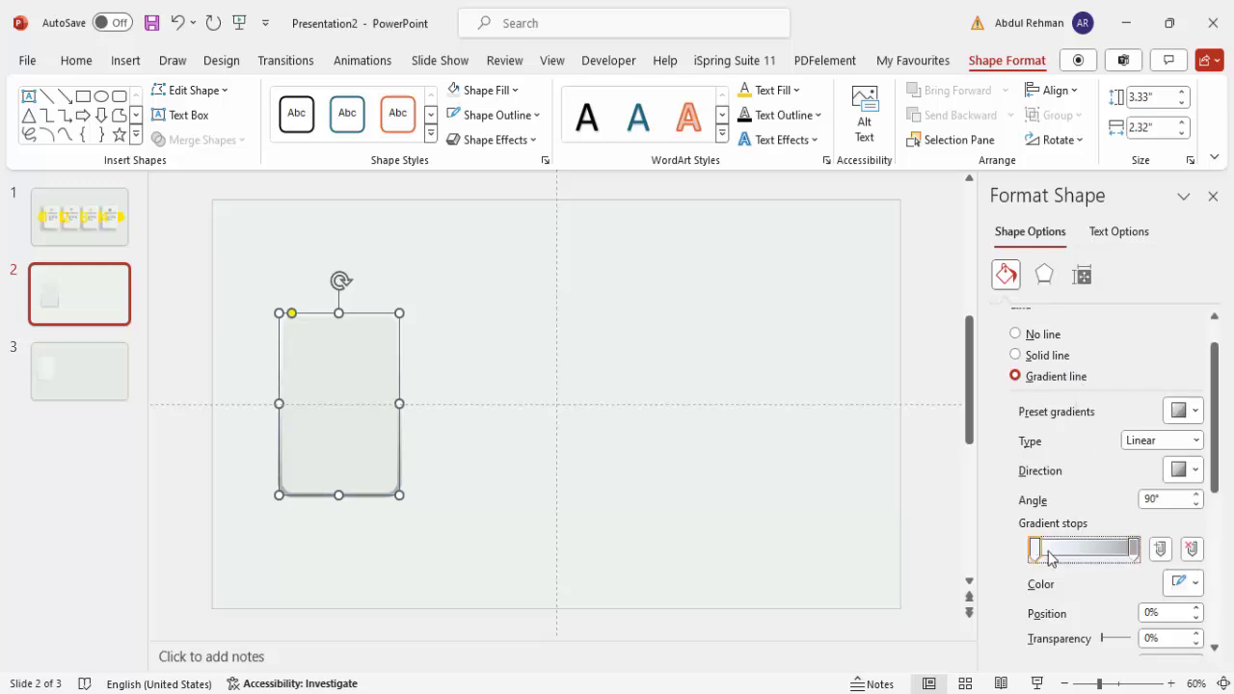
pyautogui.click(1184, 583)
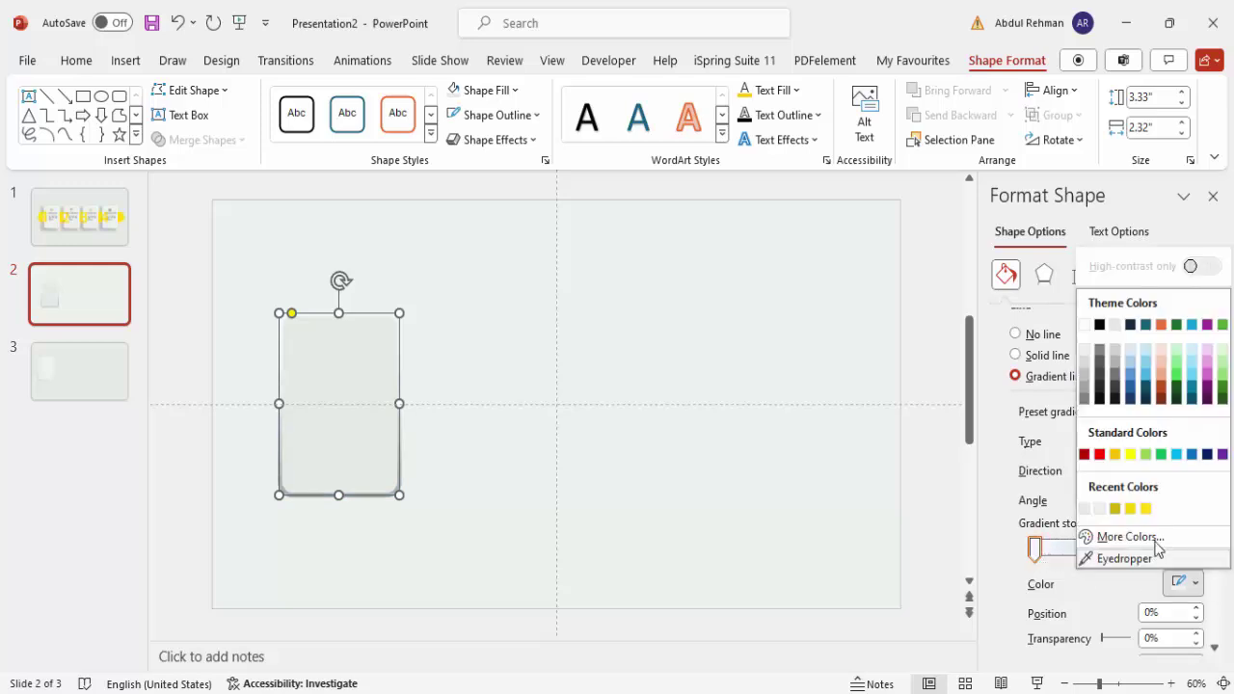
pyautogui.click(1086, 325)
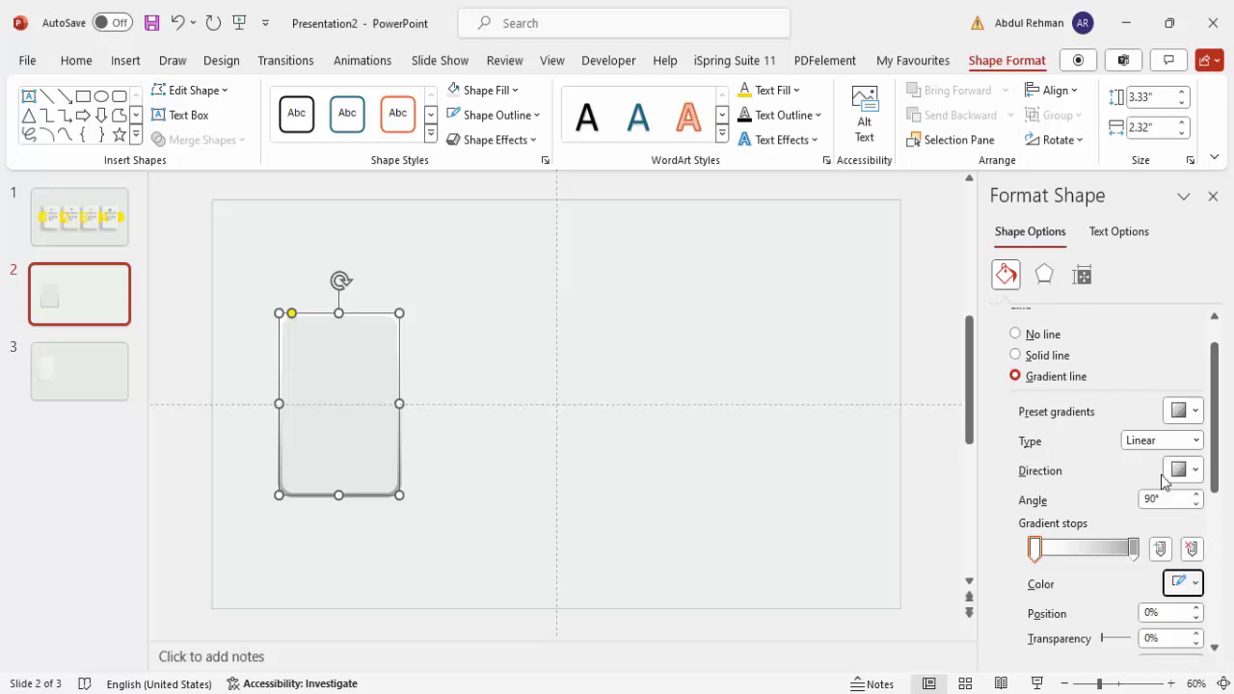
# - Set the outline gradient's direction to linear diagonal, running from the card's top right to its bottom left
pyautogui.click(1195, 470)
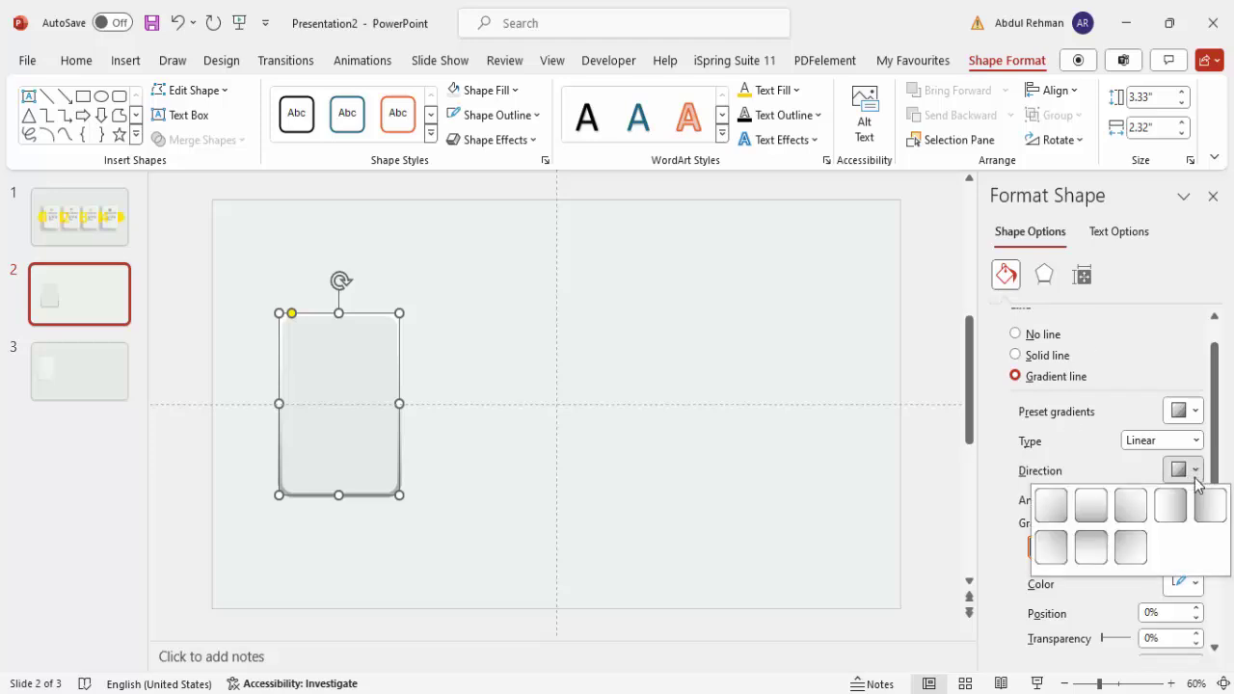
pyautogui.click(1130, 505)
pyautogui.click(555, 343)
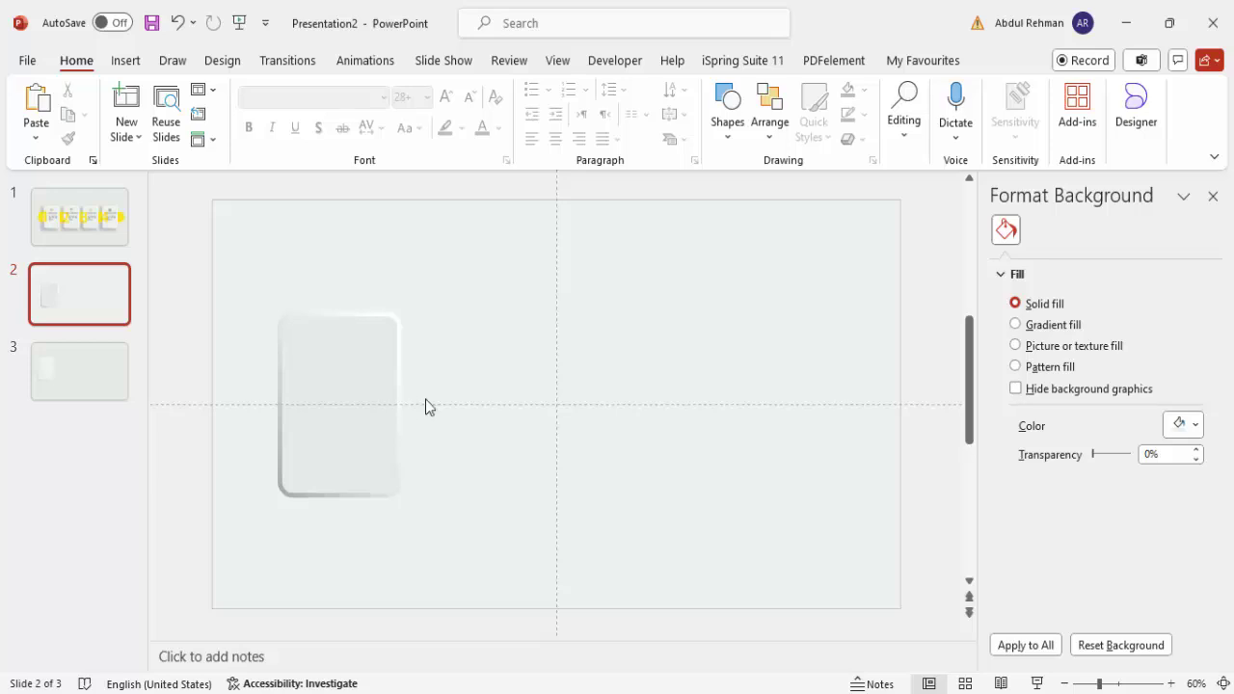
# - Draw a second rounded rectangle about 4.58" high and 3.21" wide beside the light grey card
pyautogui.click(125, 59)
pyautogui.click(407, 143)
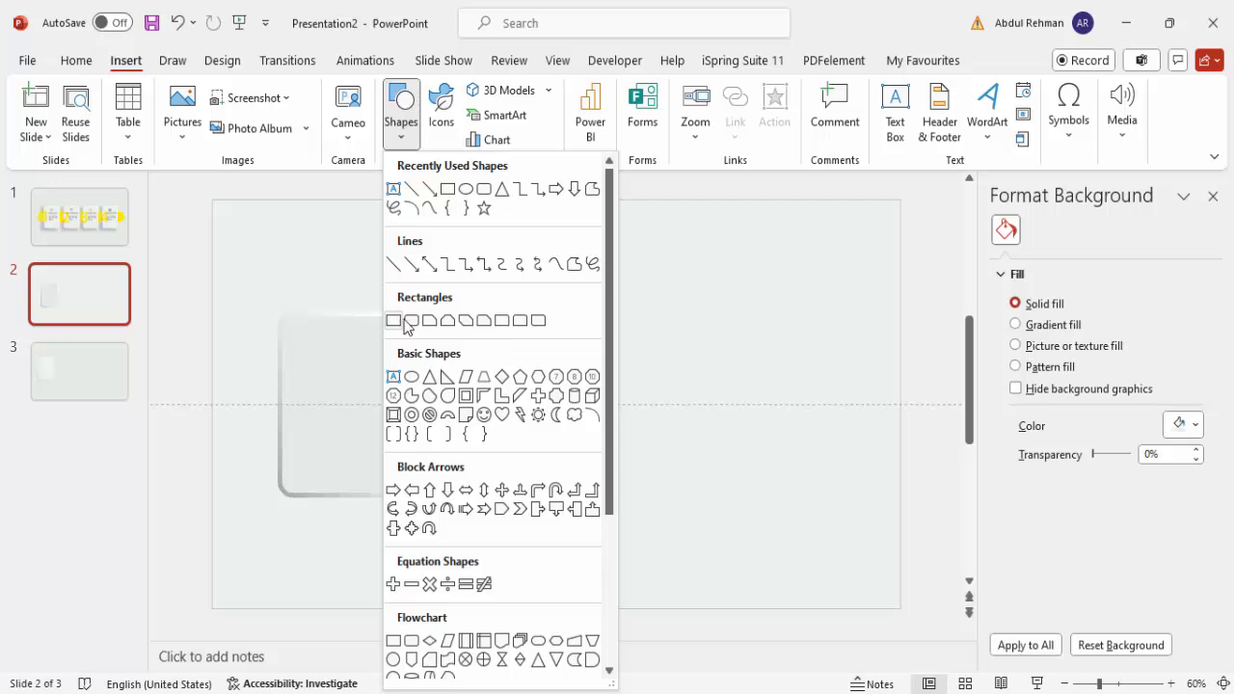
pyautogui.click(395, 321)
pyautogui.moveTo(424, 290); pyautogui.dragTo(589, 538)
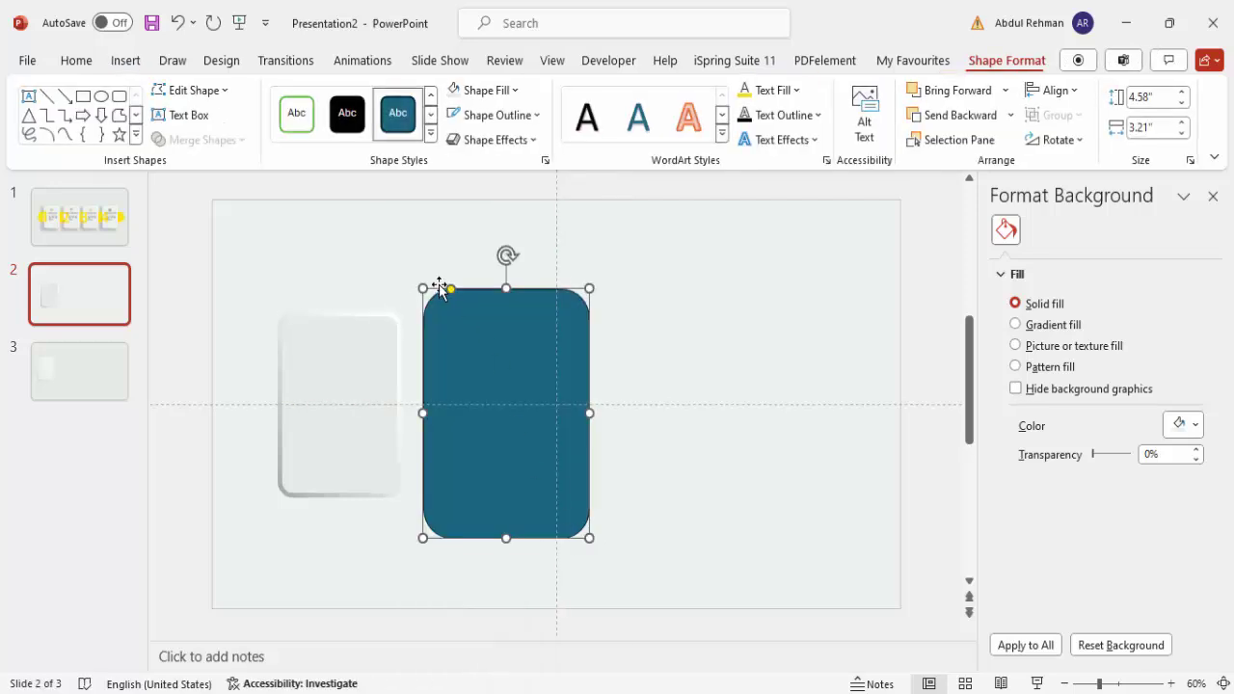
# - Remove the outline of the new rounded rectangle and fill it with a medium grey theme color
pyautogui.click(517, 115)
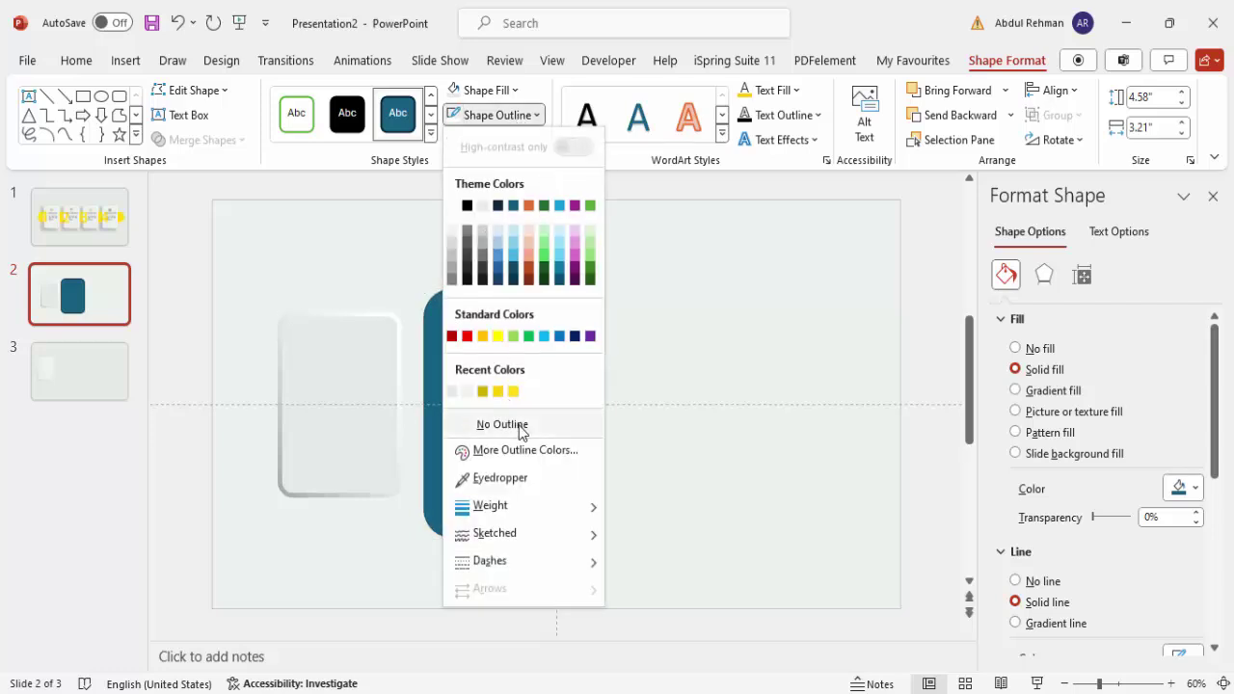
pyautogui.click(512, 430)
pyautogui.click(501, 94)
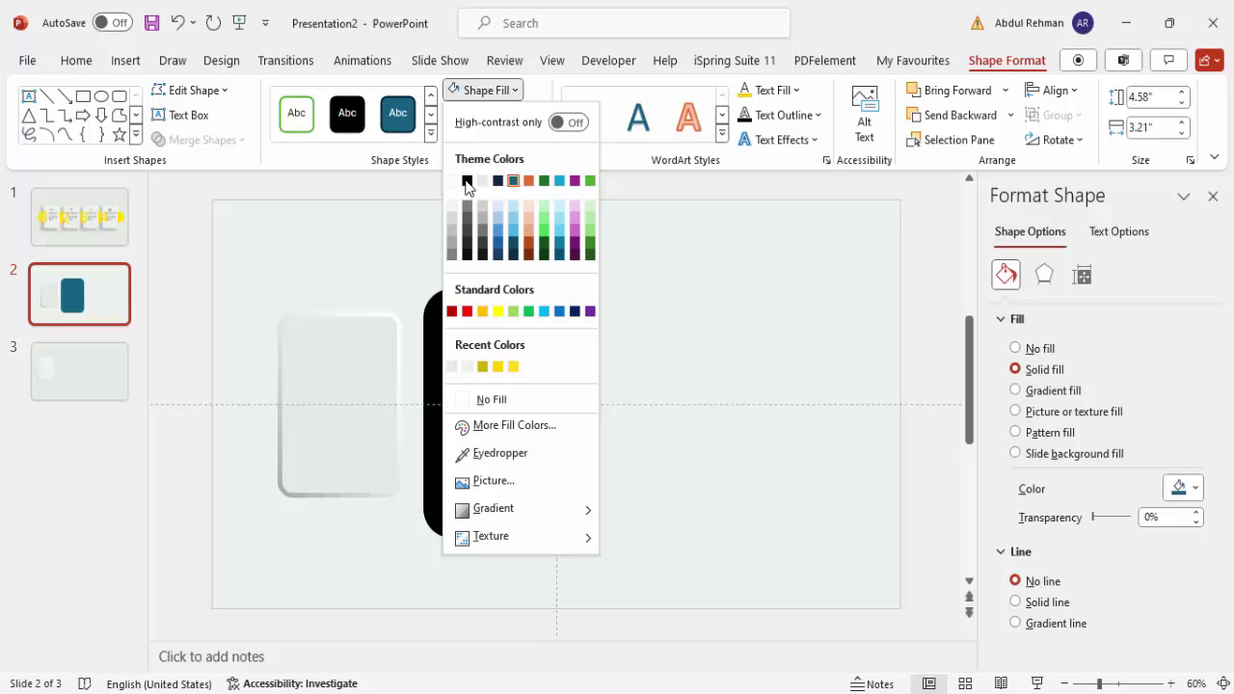
pyautogui.click(451, 245)
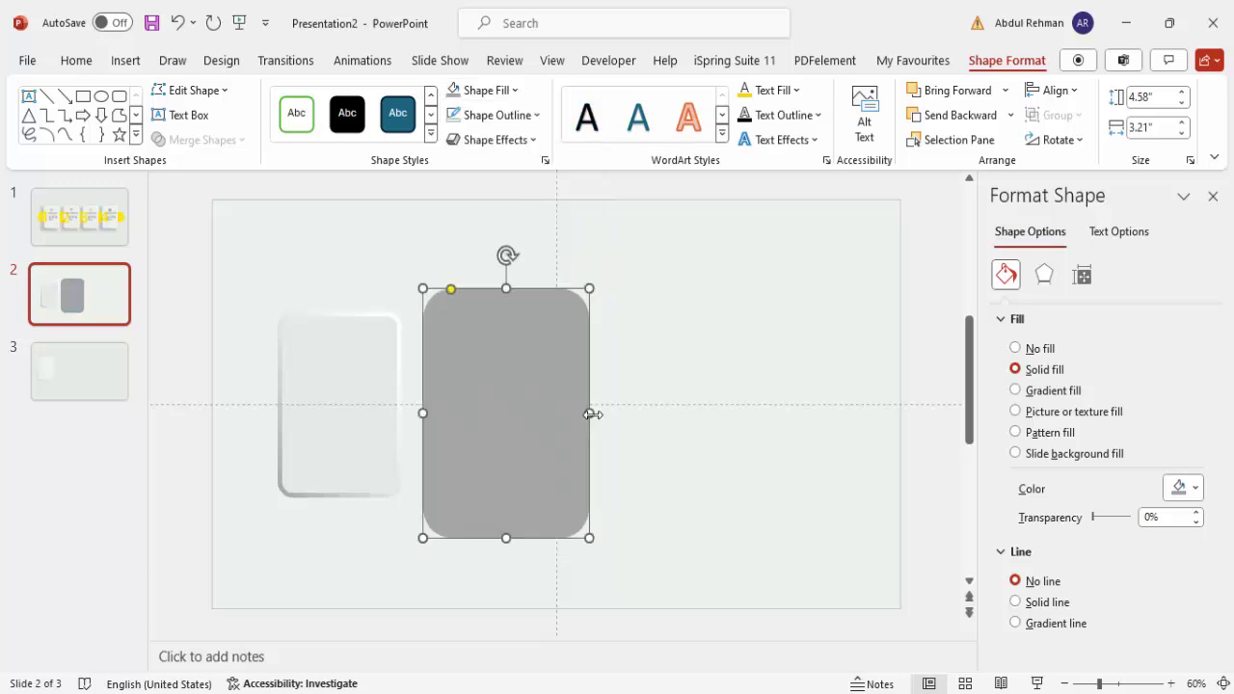
# - Apply soft edges of 31 pt to the grey rounded rectangle
pyautogui.click(1048, 279)
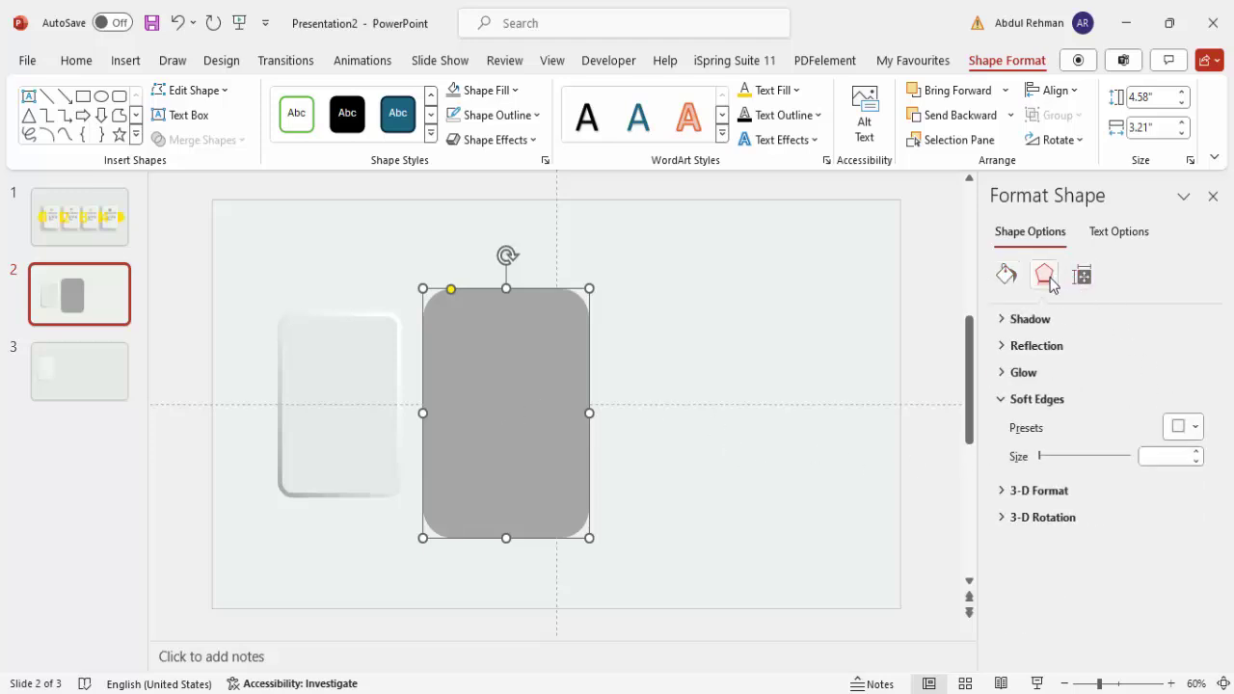
pyautogui.click(1196, 452)
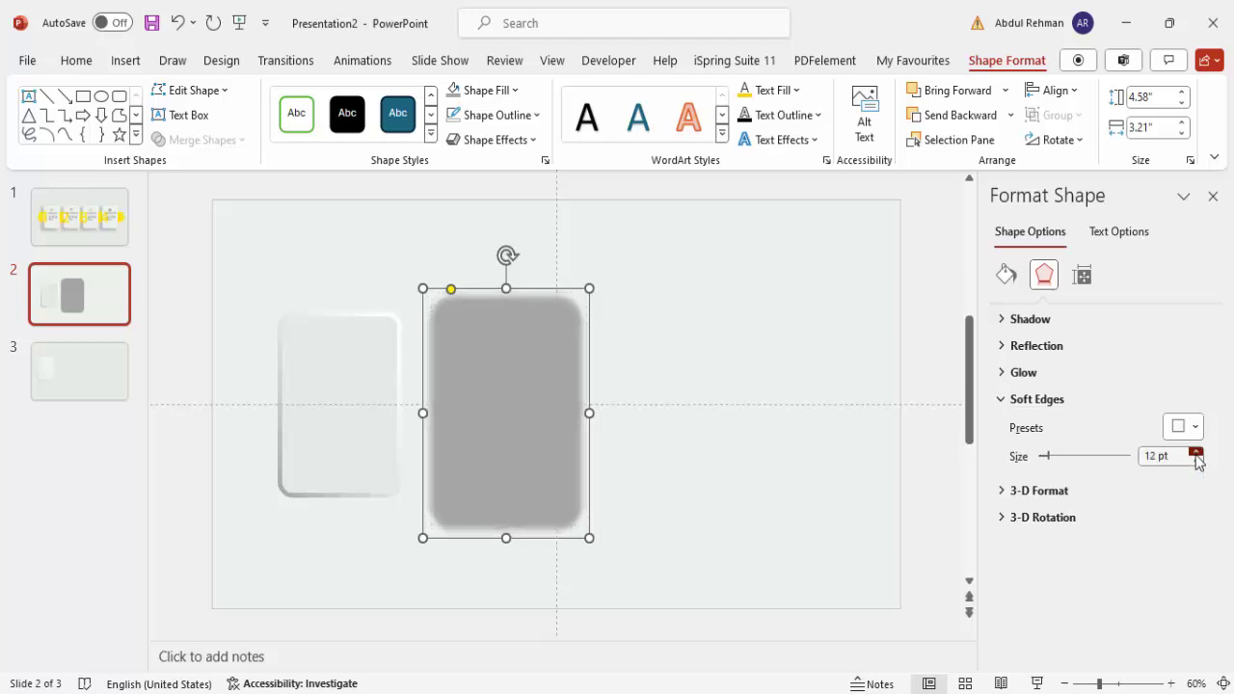
pyautogui.click(1196, 452)
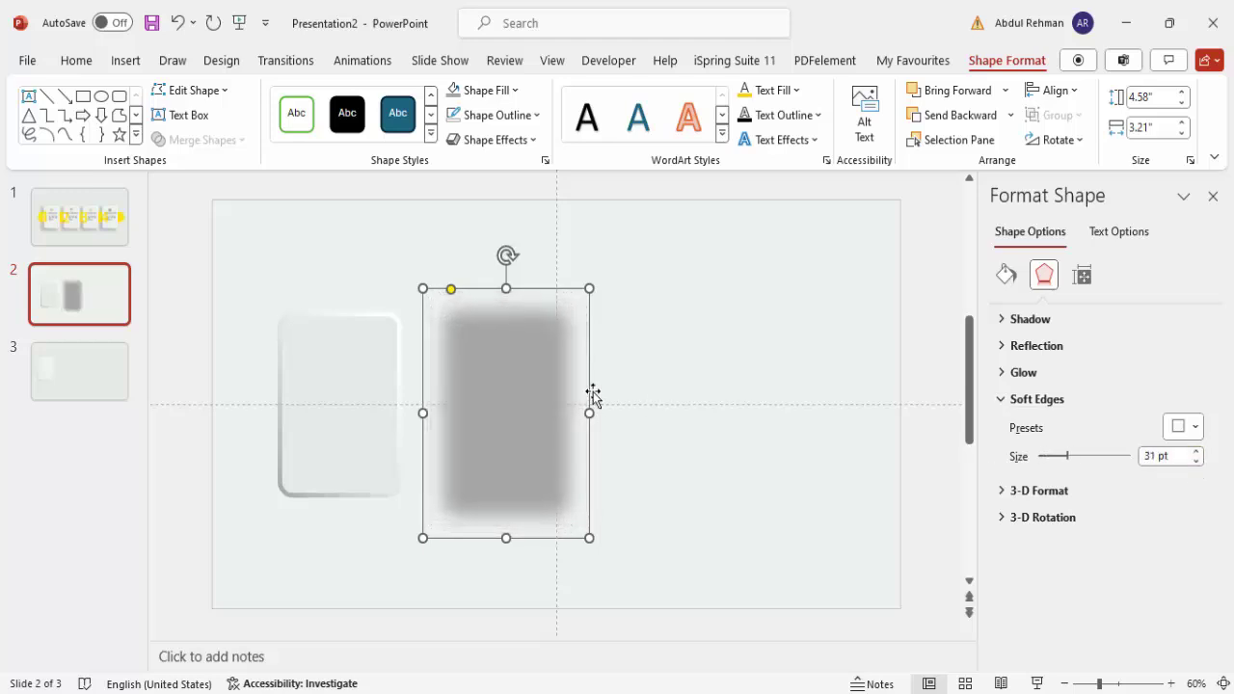
# - Send the blurred grey rectangle to the back and place it as a shadow offset toward the card's lower left
pyautogui.moveTo(593, 395); pyautogui.dragTo(318, 408)
pyautogui.click(1010, 114)
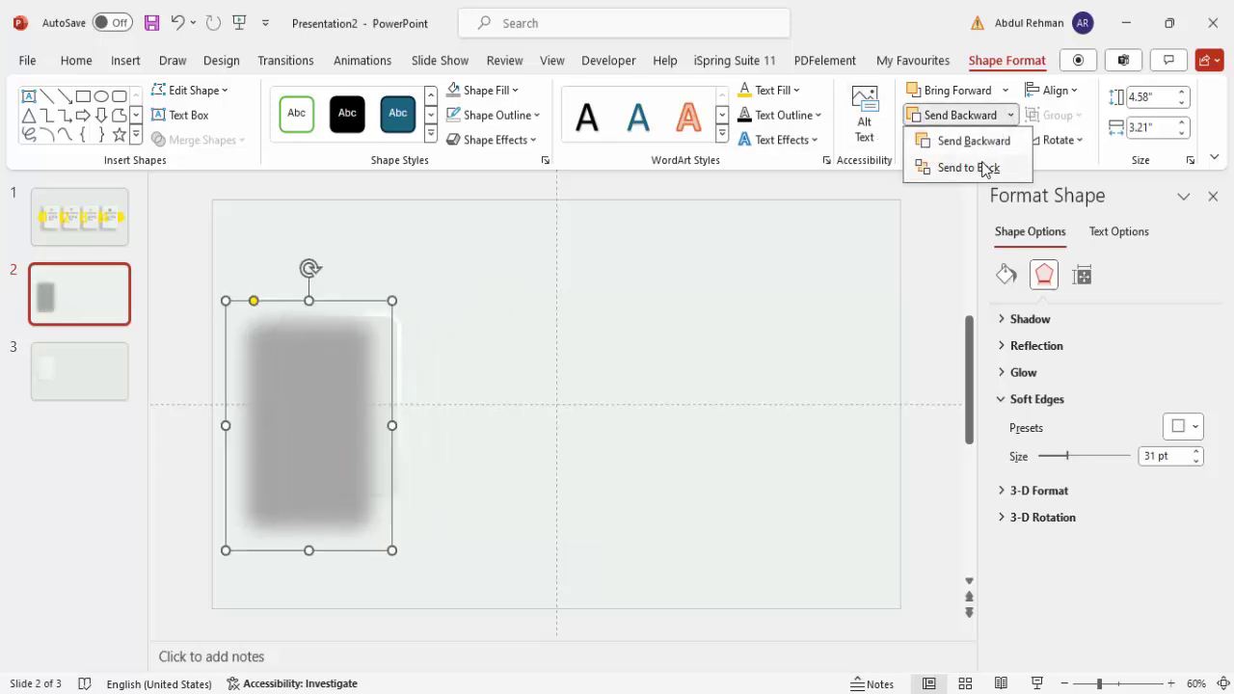
pyautogui.click(983, 168)
pyautogui.click(479, 512)
pyautogui.click(276, 519)
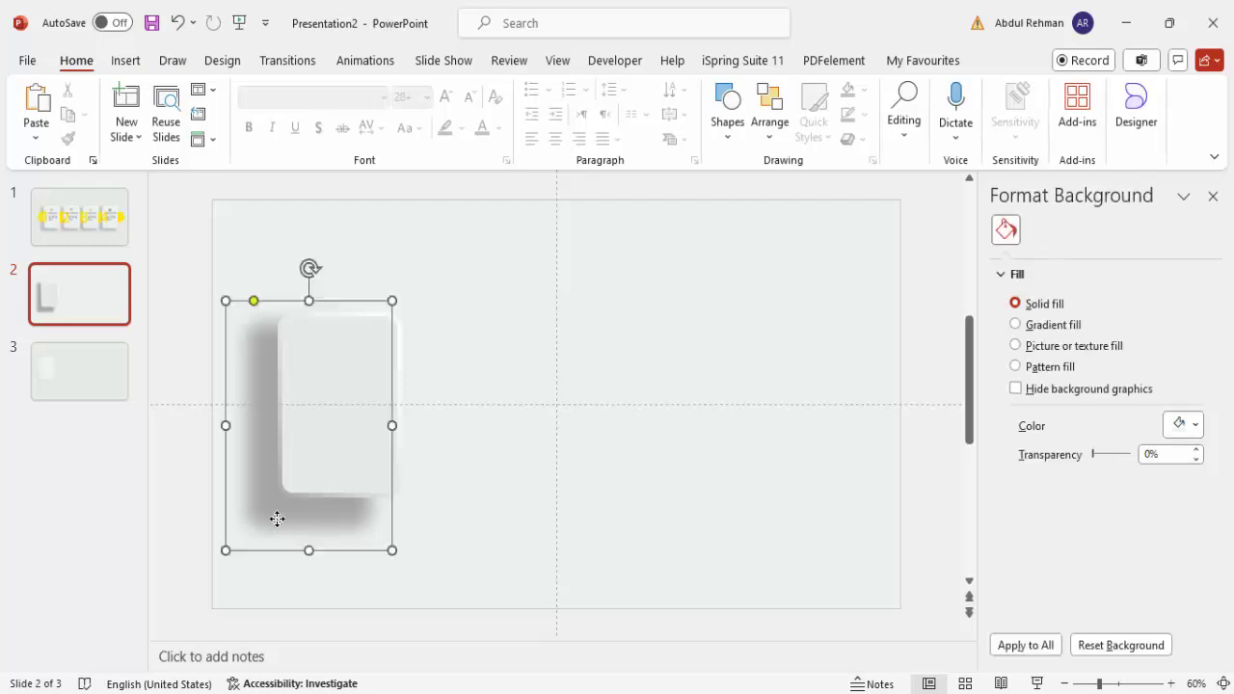
pyautogui.moveTo(277, 519); pyautogui.dragTo(274, 514)
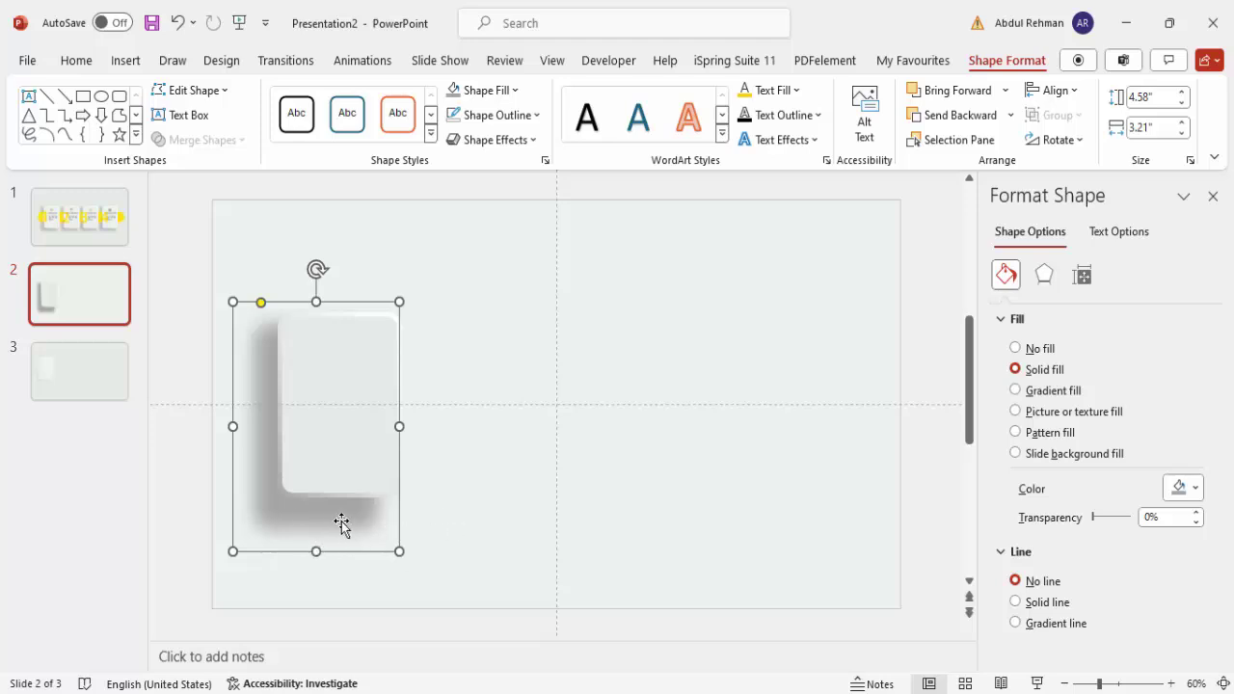
# - Increase the shadow rectangle's soft edges to 35 pt and fine-tune its placement behind the card
pyautogui.click(1051, 280)
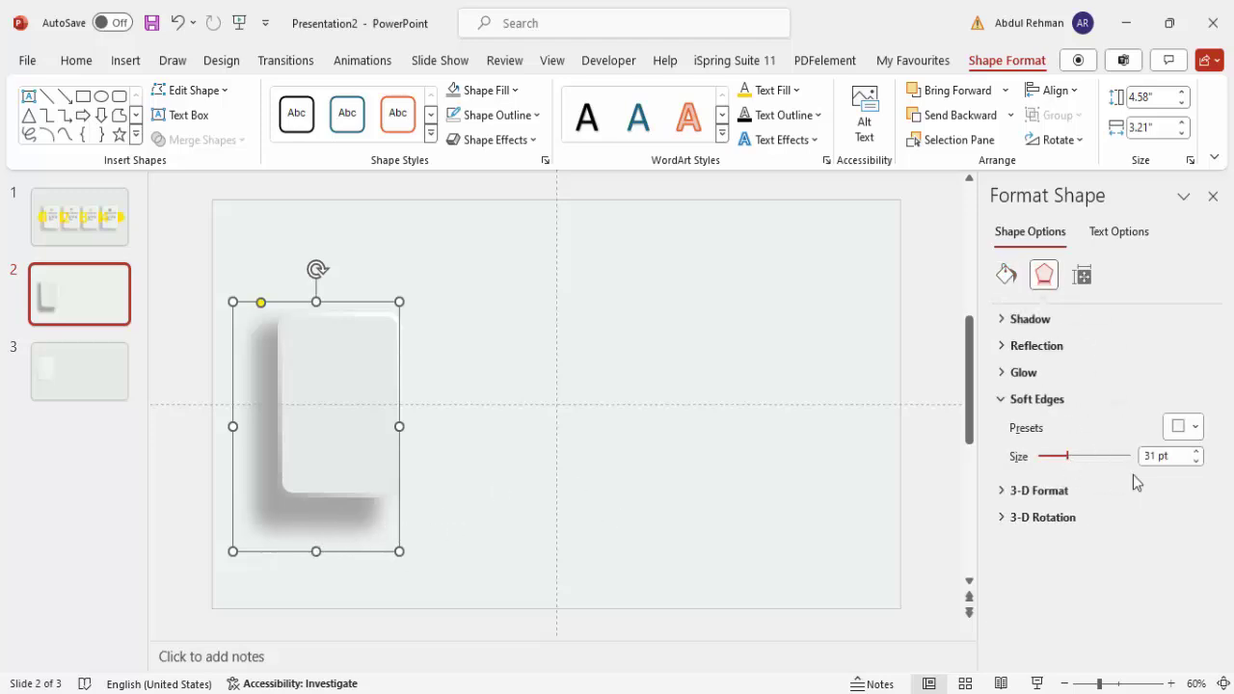
pyautogui.click(1195, 451)
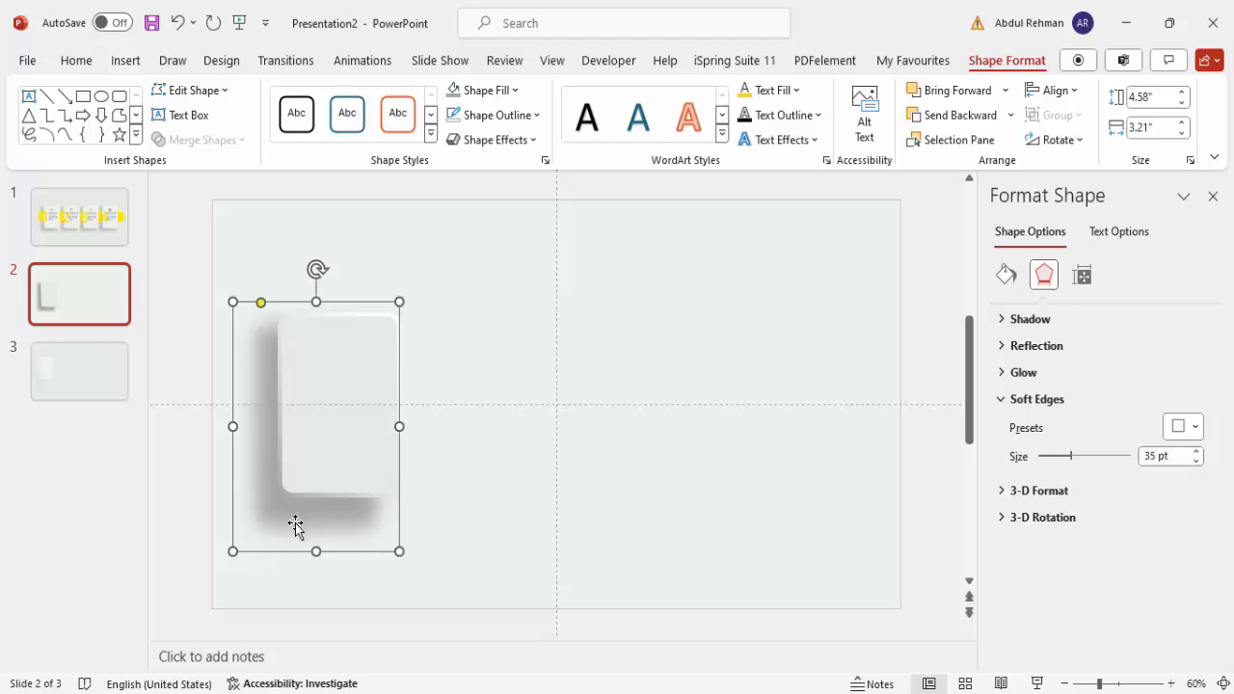
pyautogui.moveTo(400, 534); pyautogui.dragTo(399, 529)
pyautogui.click(481, 350)
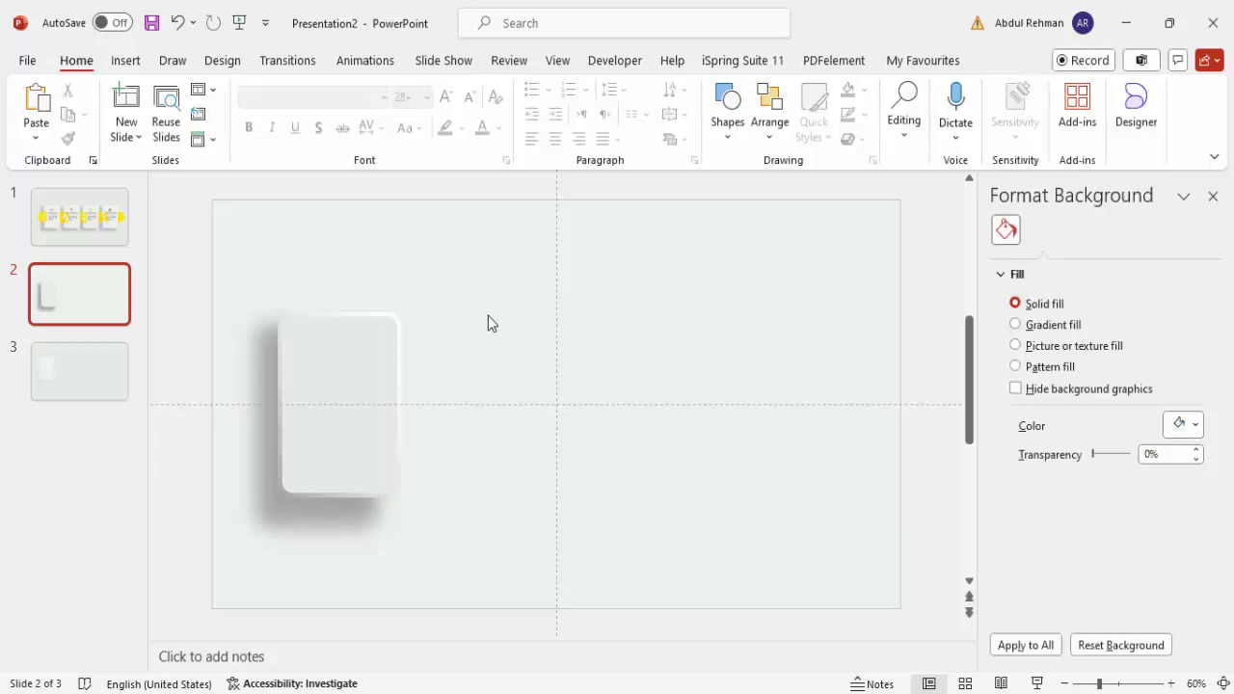
# - Add a text box containing "1" on the card
pyautogui.click(125, 61)
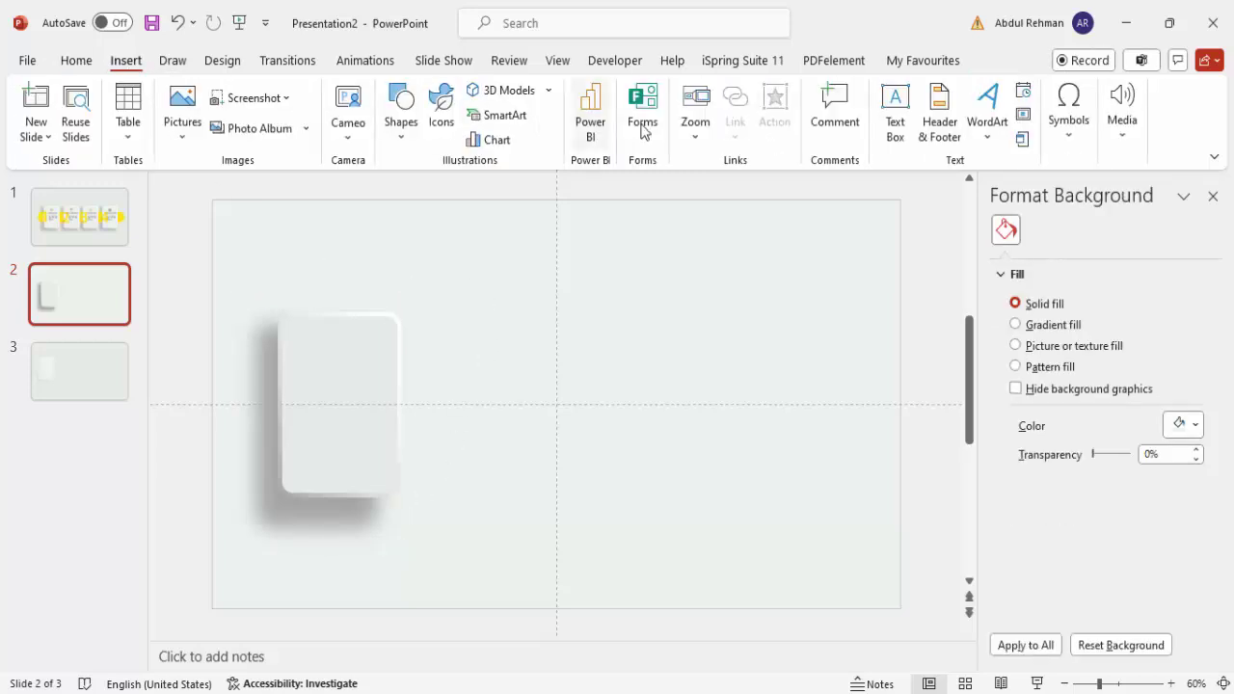
pyautogui.click(895, 110)
pyautogui.moveTo(309, 374); pyautogui.dragTo(356, 433)
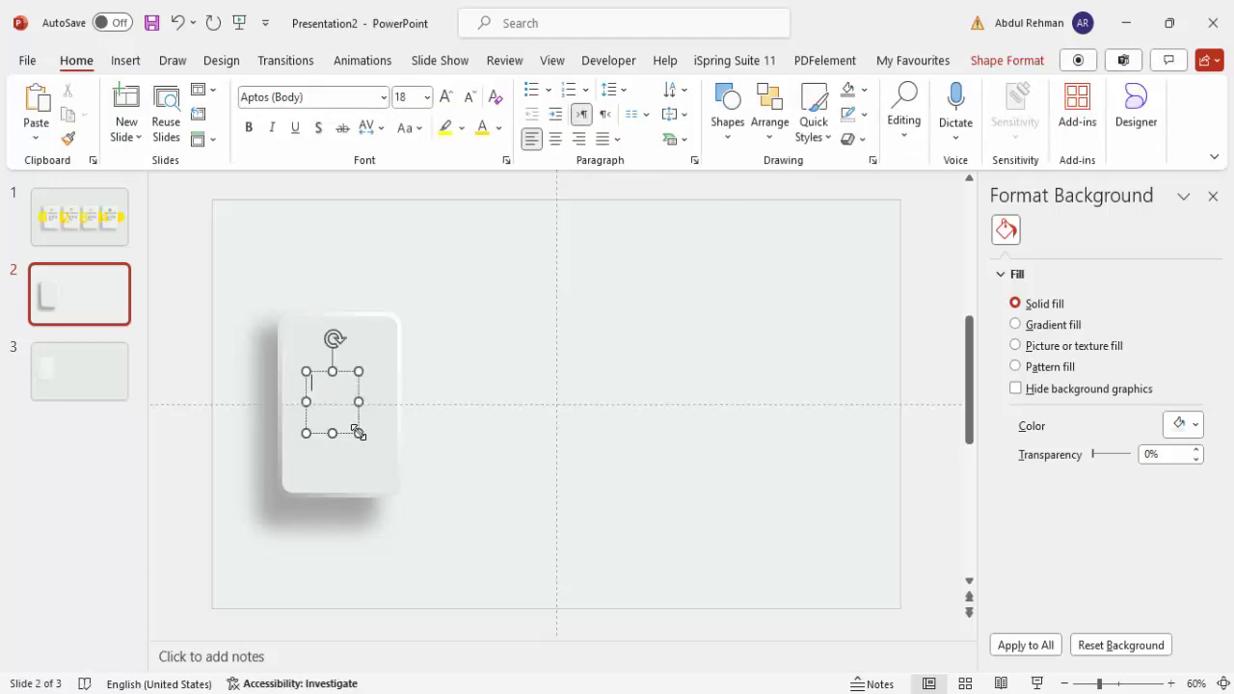
pyautogui.write('1')
pyautogui.click(356, 381)
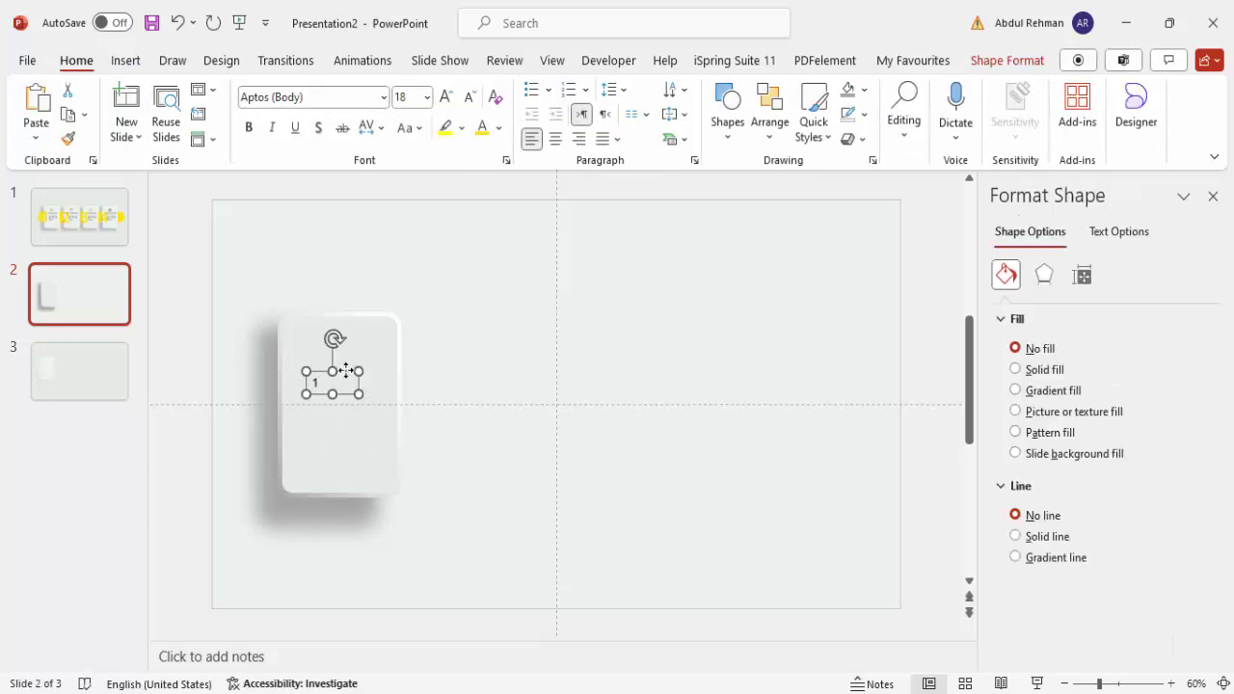
# - Change the font of the number 1 to Adobe Gothic Std B
pyautogui.click(328, 98)
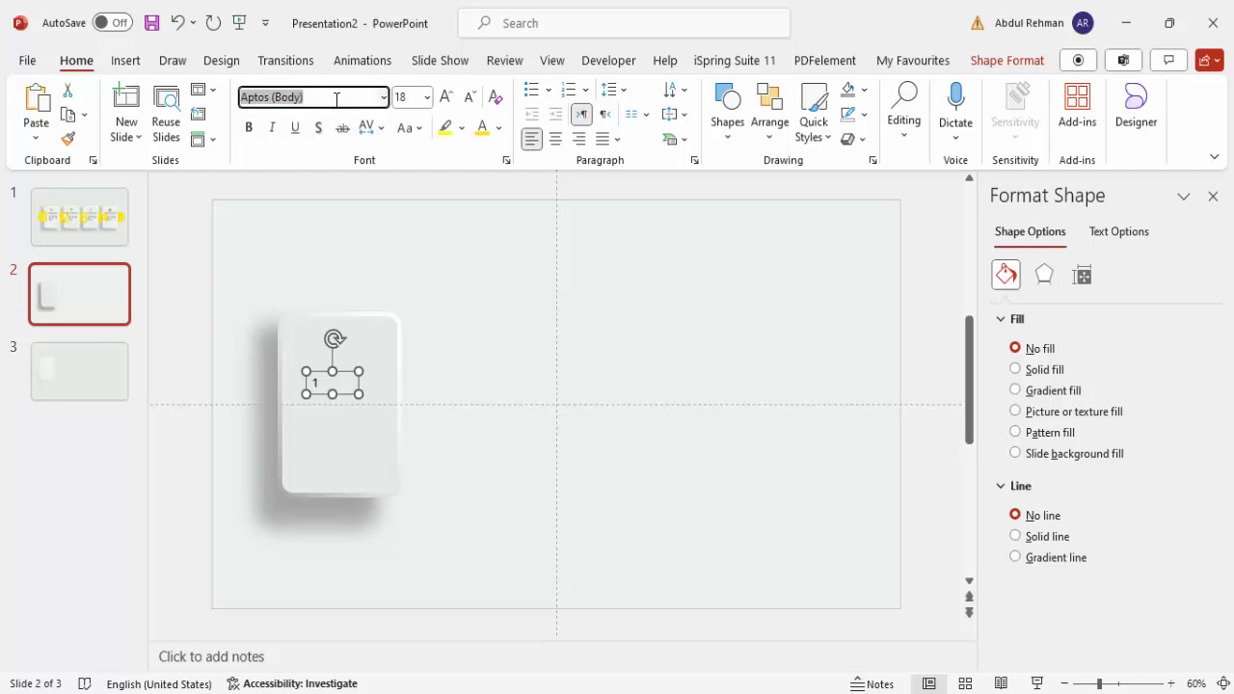
pyautogui.click(386, 92)
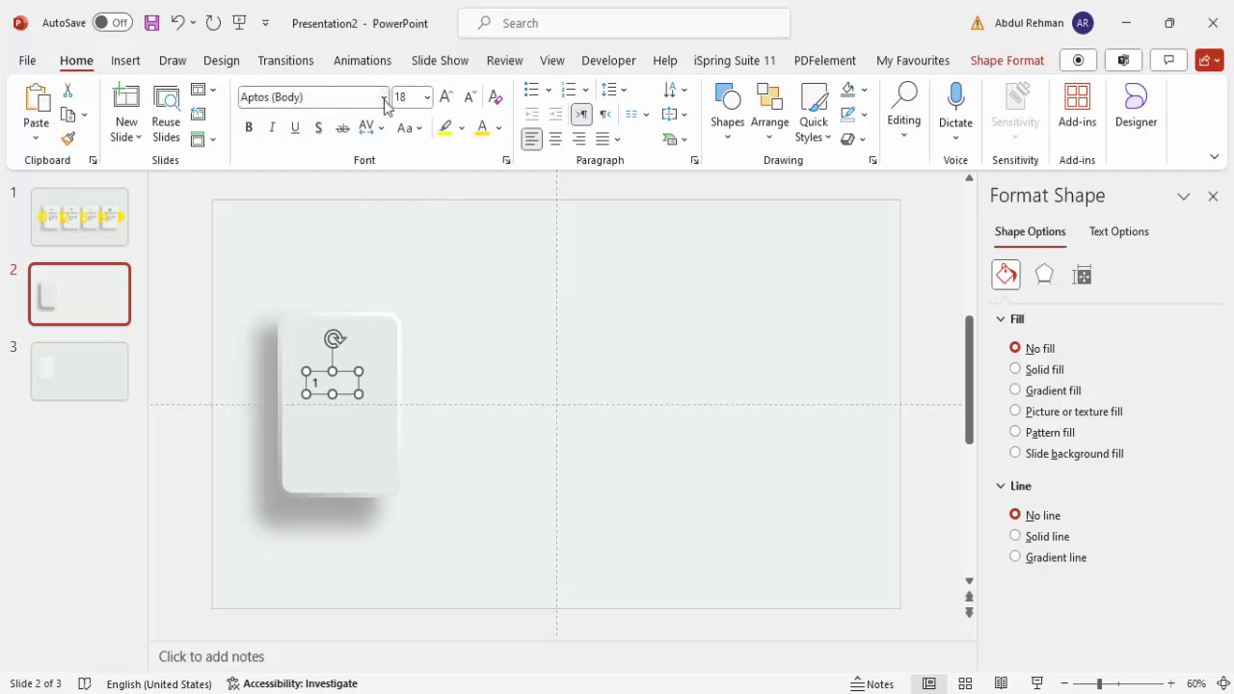
pyautogui.click(383, 97)
pyautogui.scroll(-3, 388, 328)
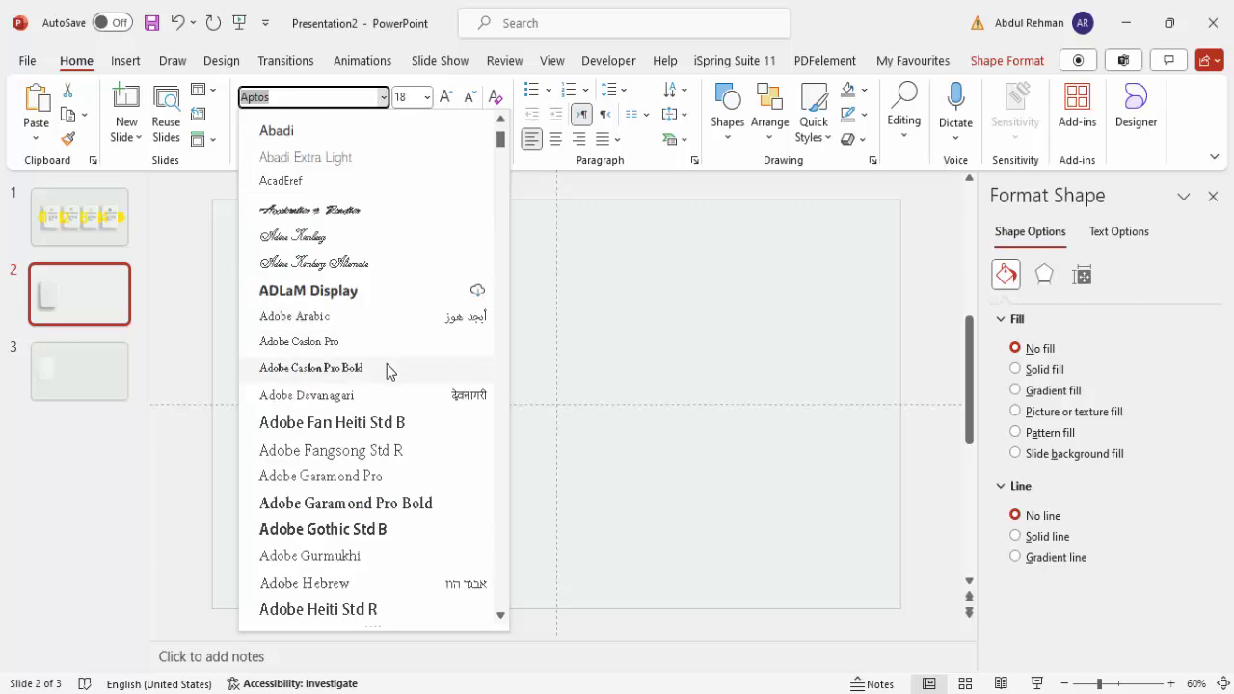
pyautogui.scroll(-2, 390, 372)
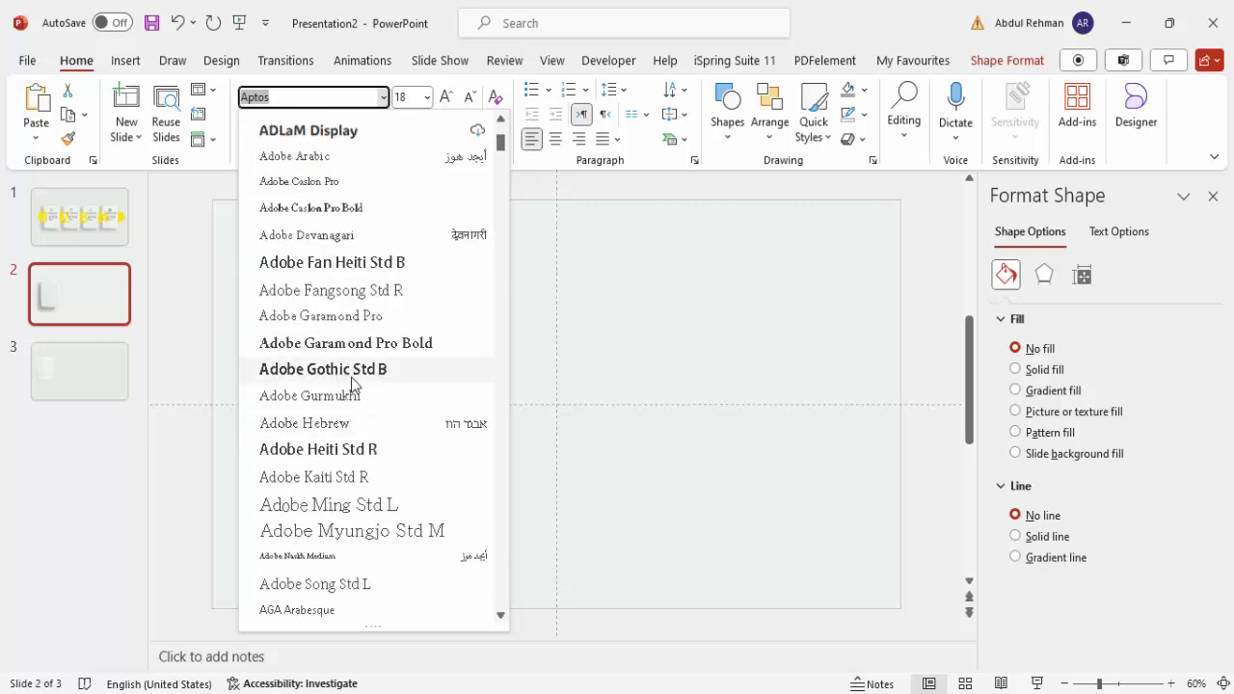
pyautogui.click(389, 382)
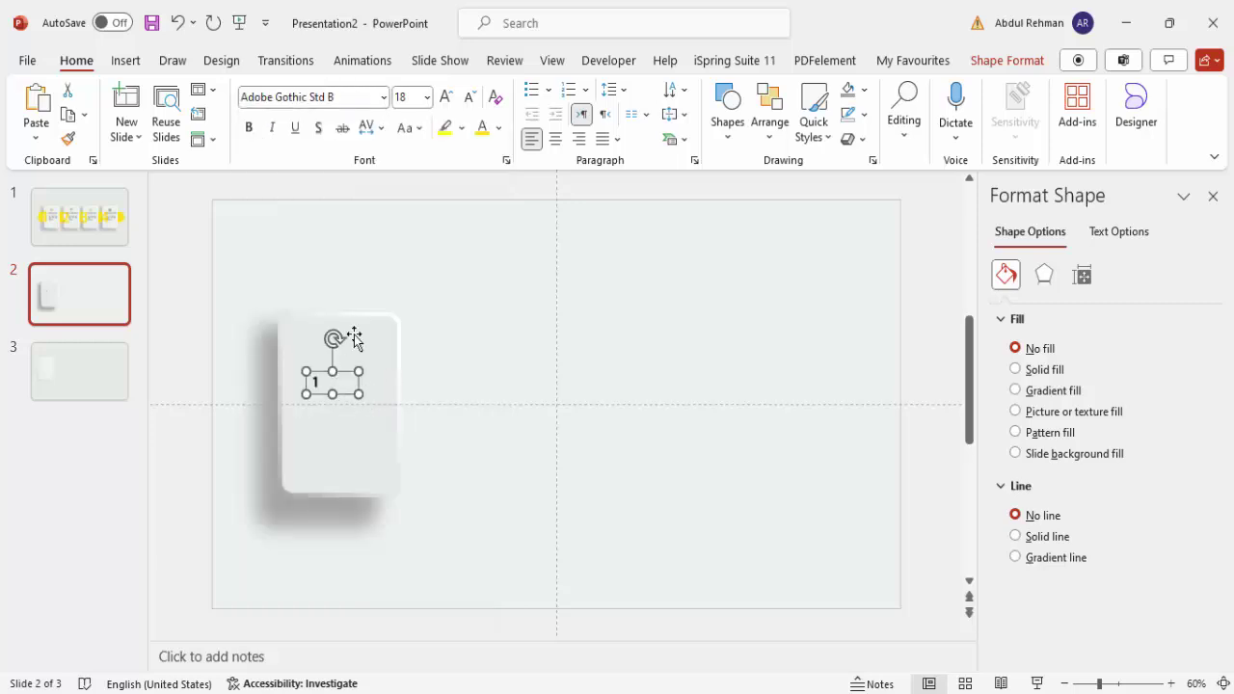
# - Set the number's font size to 138 and move it over the card's left edge
pyautogui.click(408, 102)
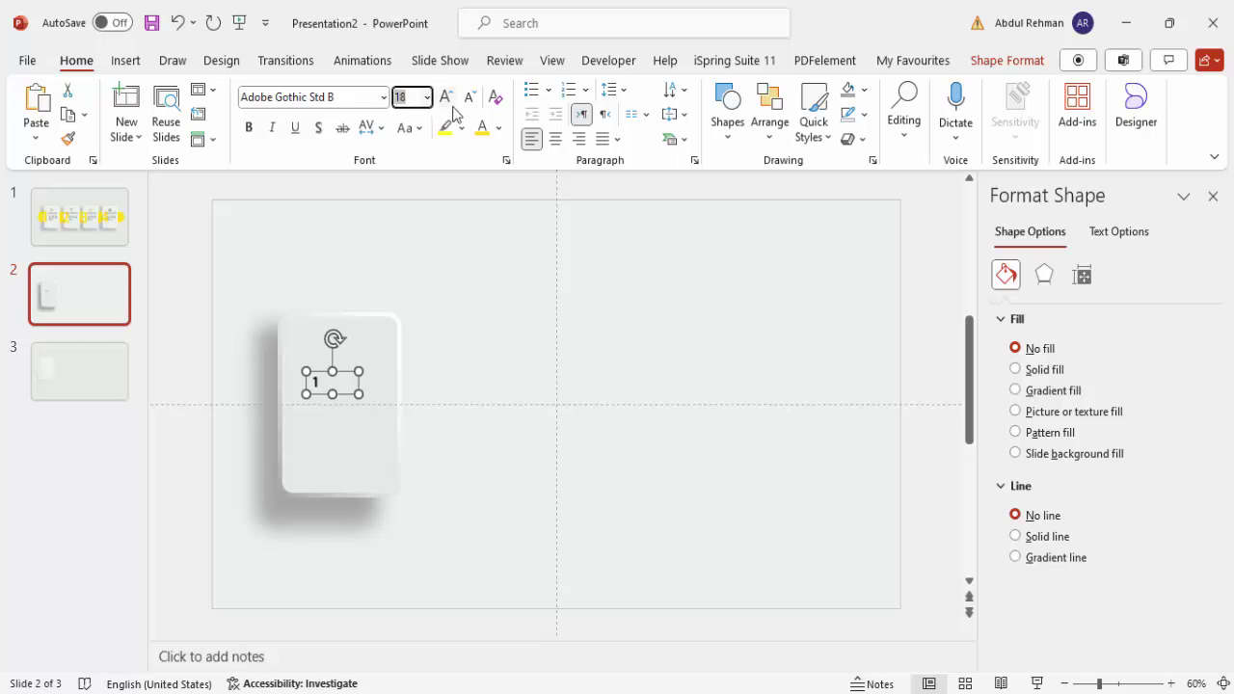
pyautogui.write('138')
pyautogui.press('Return')
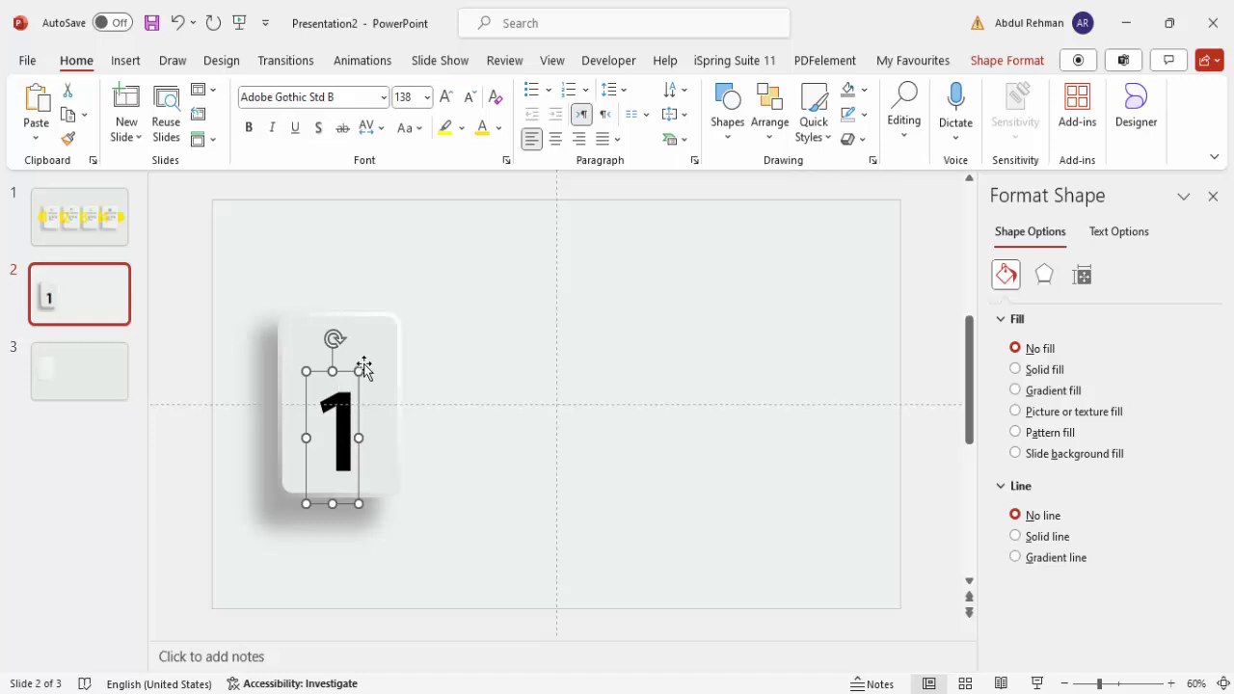
pyautogui.moveTo(347, 376); pyautogui.dragTo(306, 344)
# - Color the number 1 with the recently used yellow and nudge it slightly further left
pyautogui.click(498, 128)
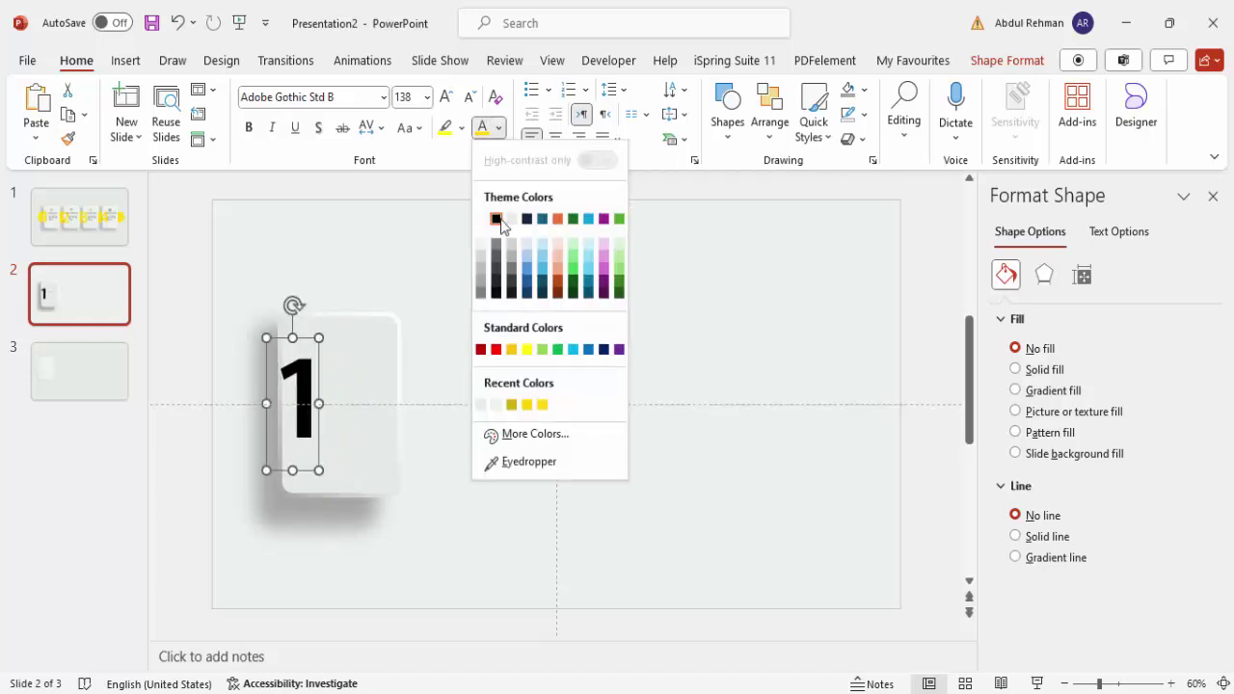
pyautogui.click(528, 406)
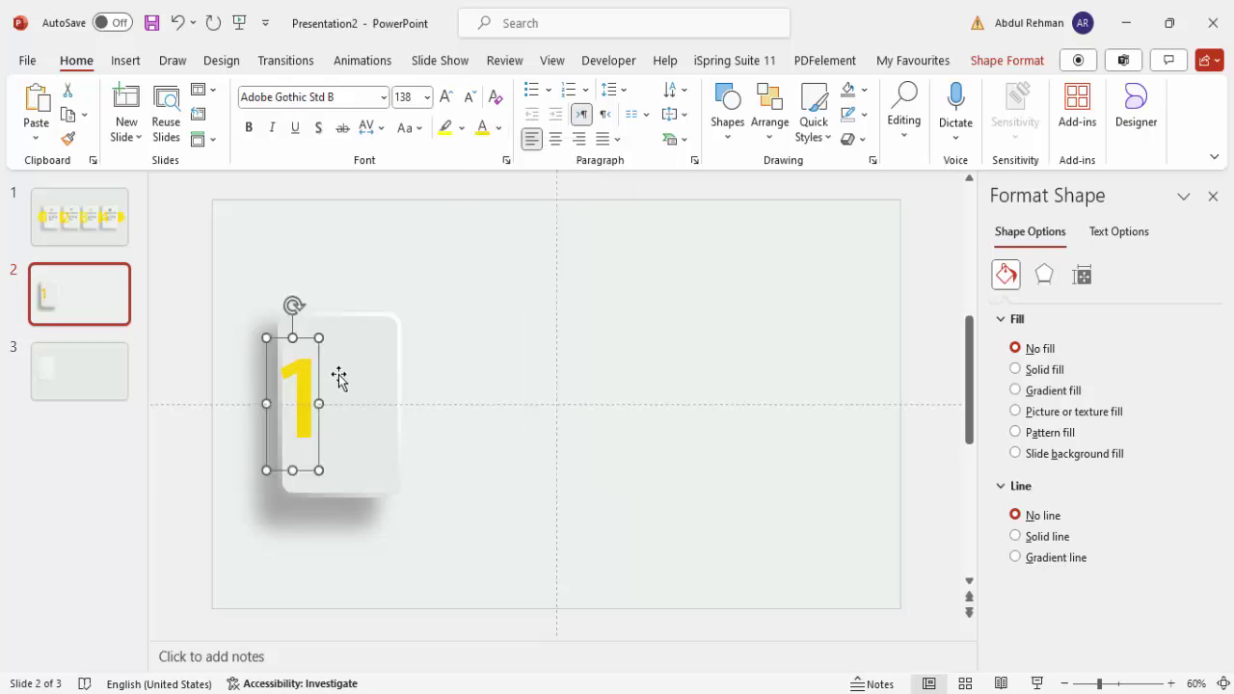
pyautogui.moveTo(319, 371); pyautogui.dragTo(315, 368)
pyautogui.click(503, 349)
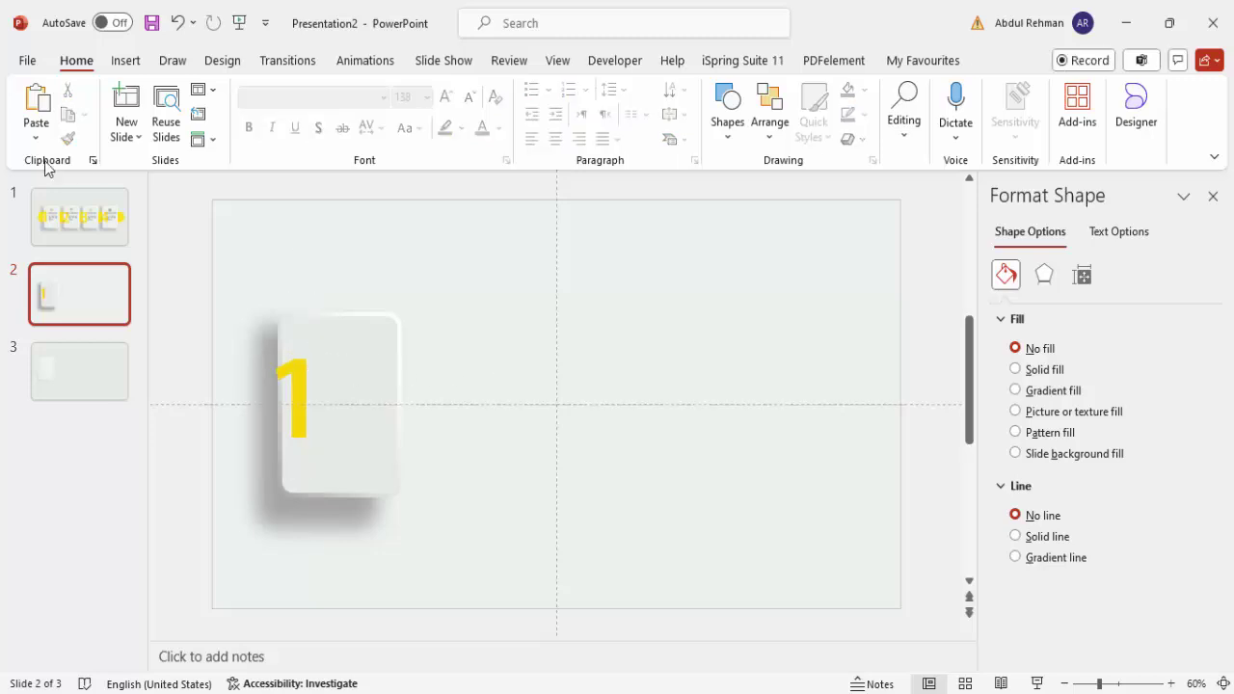
# - Draw a rounded rectangle about 12.88" wide and 1.75" high across the slide, with its corner rounding at maximum
pyautogui.click(126, 60)
pyautogui.click(400, 106)
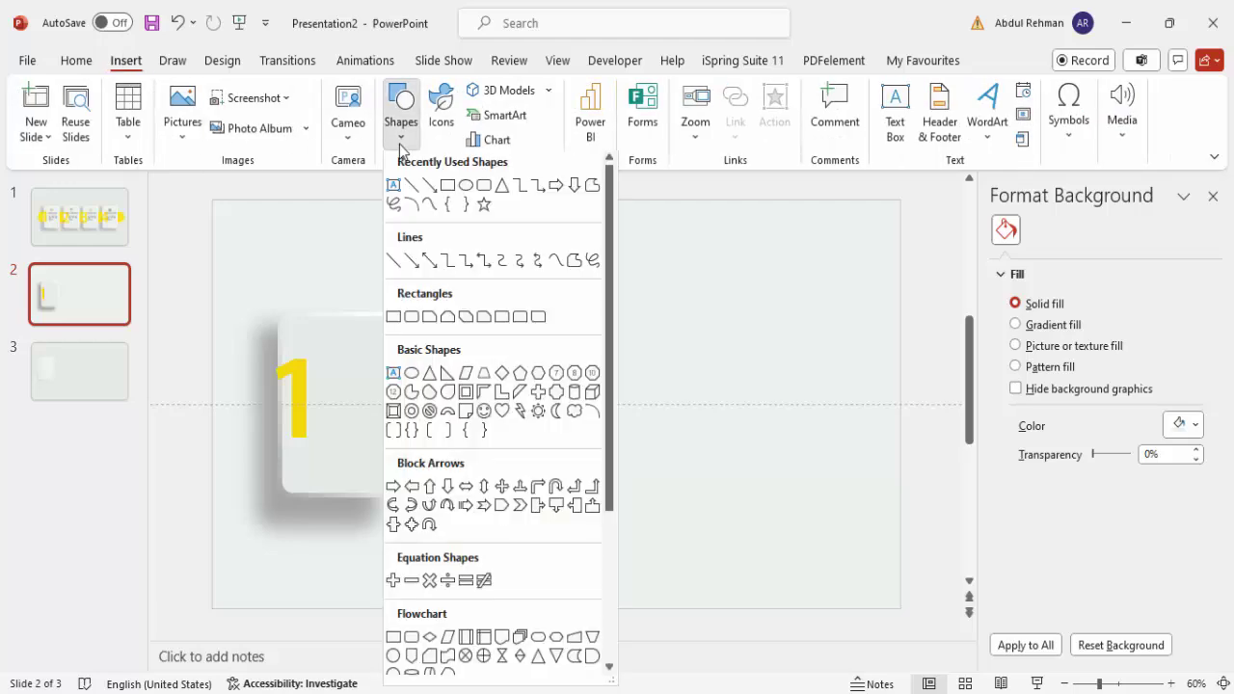
pyautogui.click(412, 321)
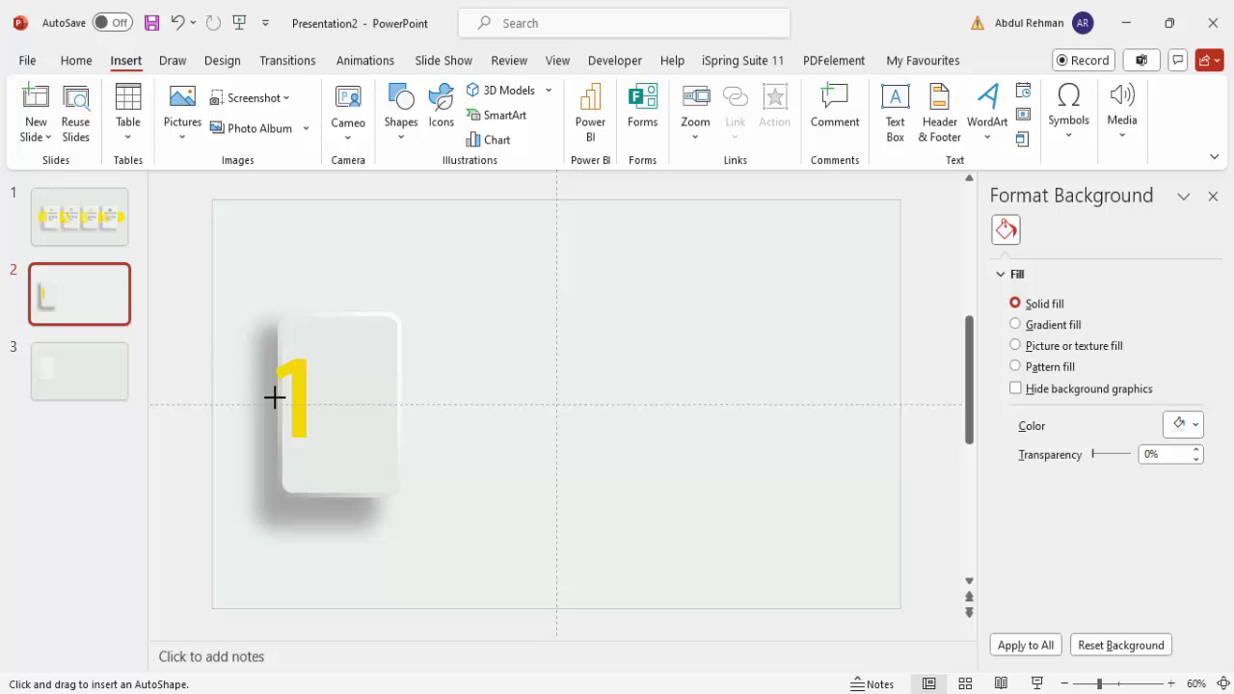
pyautogui.moveTo(224, 355); pyautogui.dragTo(888, 450)
pyautogui.moveTo(241, 355); pyautogui.dragTo(299, 361)
# - Remove the long bar's outline and fill it with the recently used yellow
pyautogui.click(495, 127)
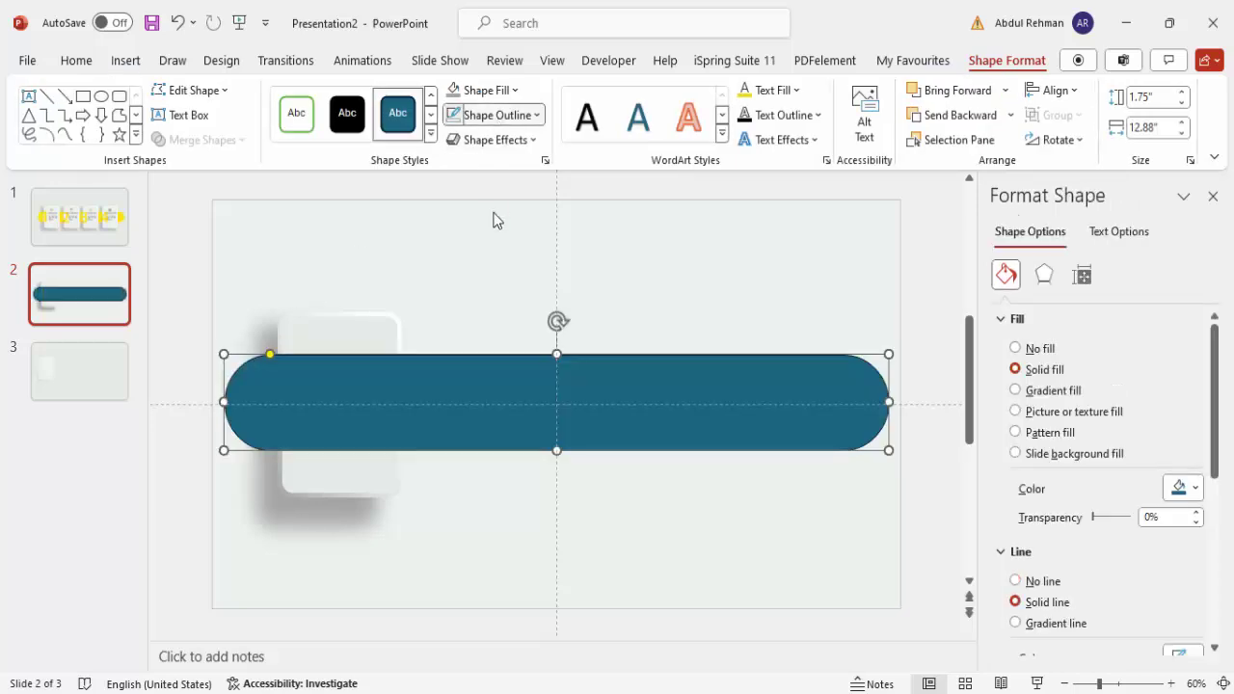
pyautogui.click(502, 424)
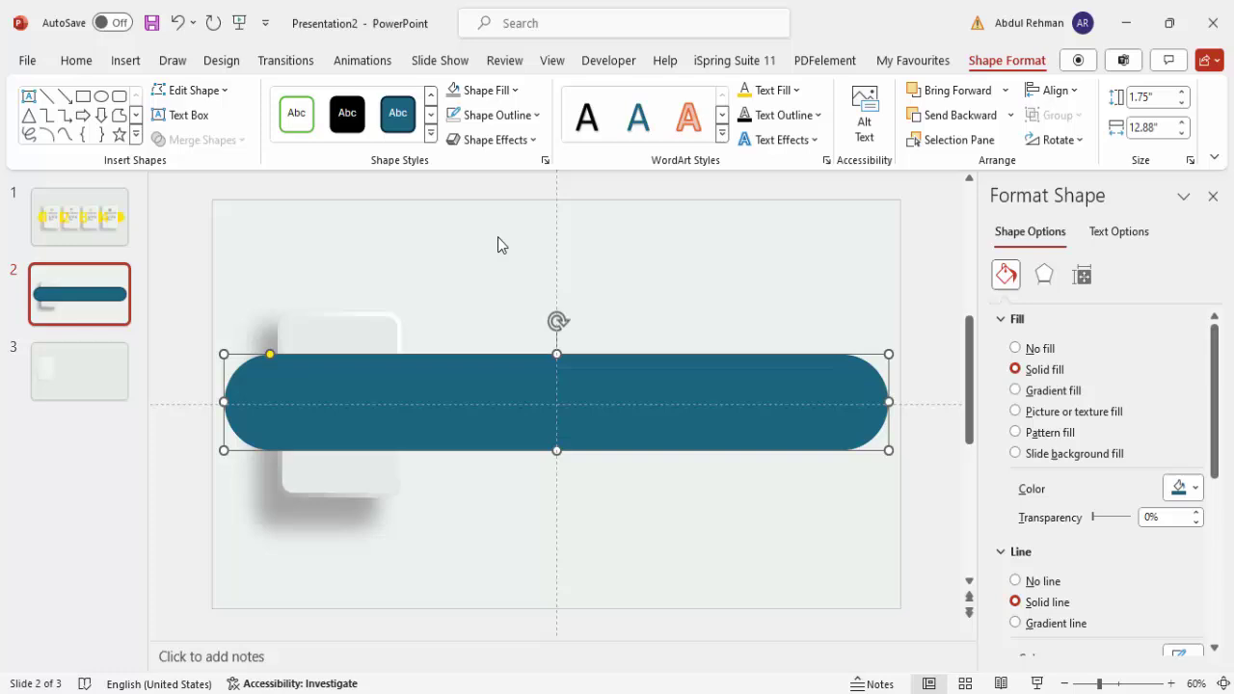
pyautogui.click(487, 90)
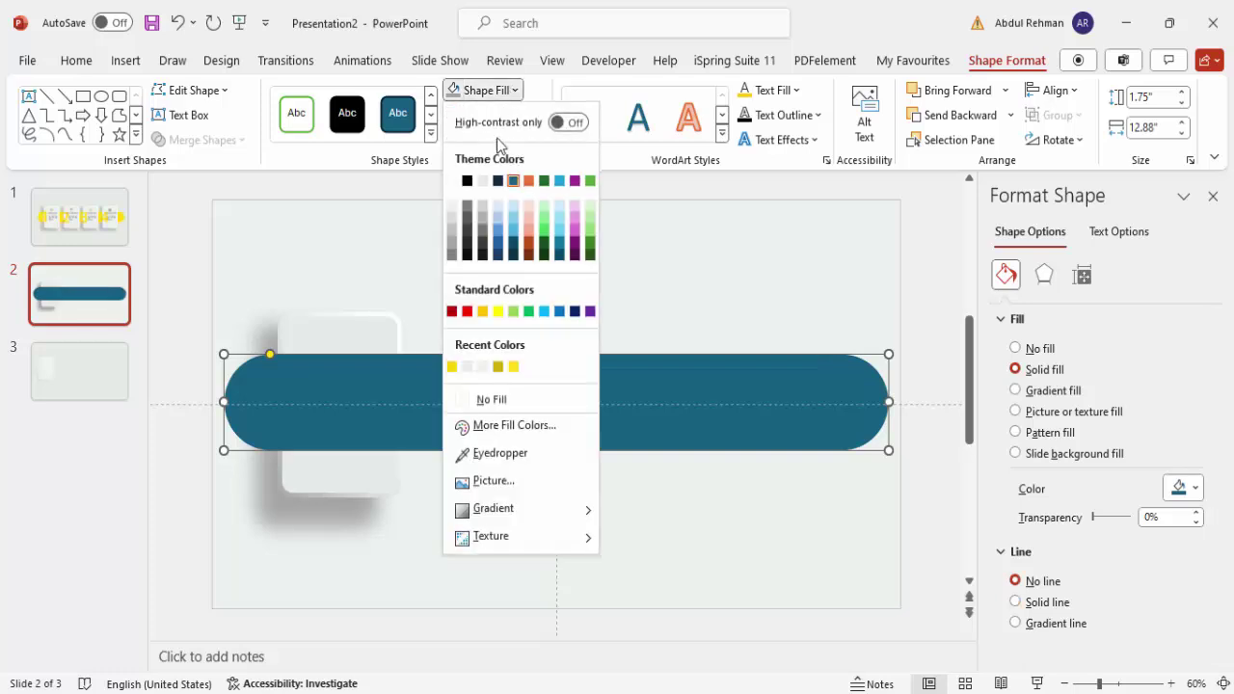
pyautogui.click(452, 370)
# - Send the yellow bar to the back, behind the card and the number
pyautogui.click(1010, 115)
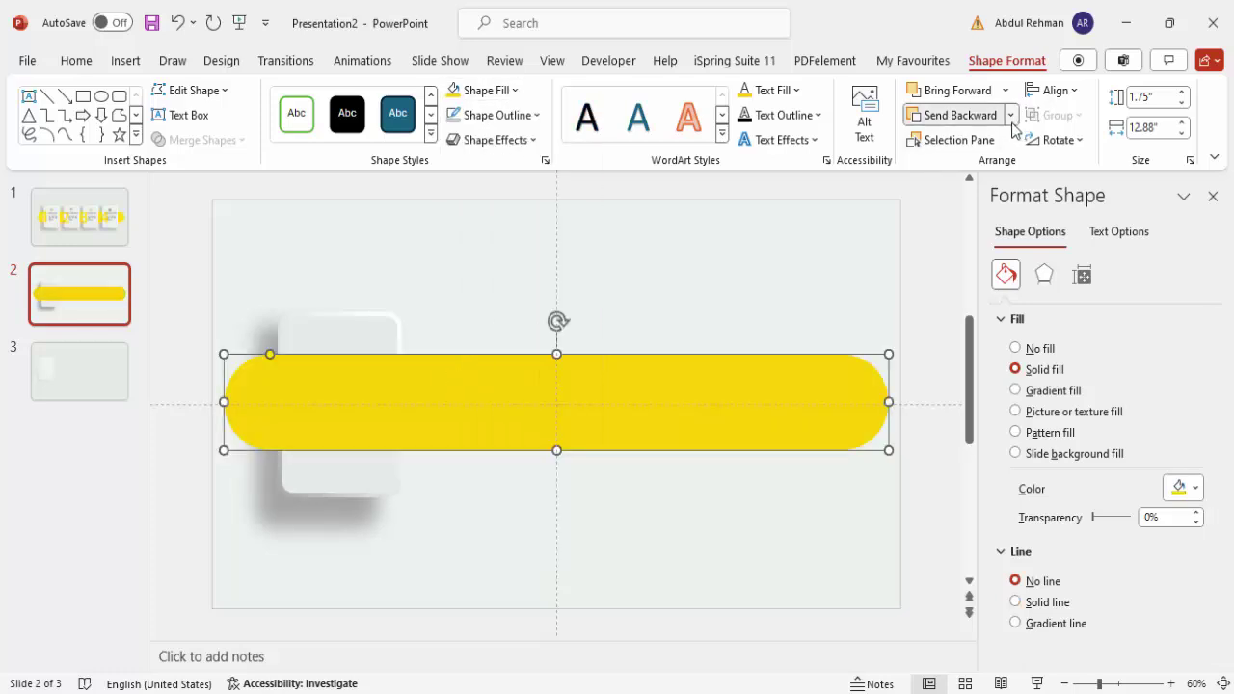
pyautogui.click(969, 168)
pyautogui.click(690, 268)
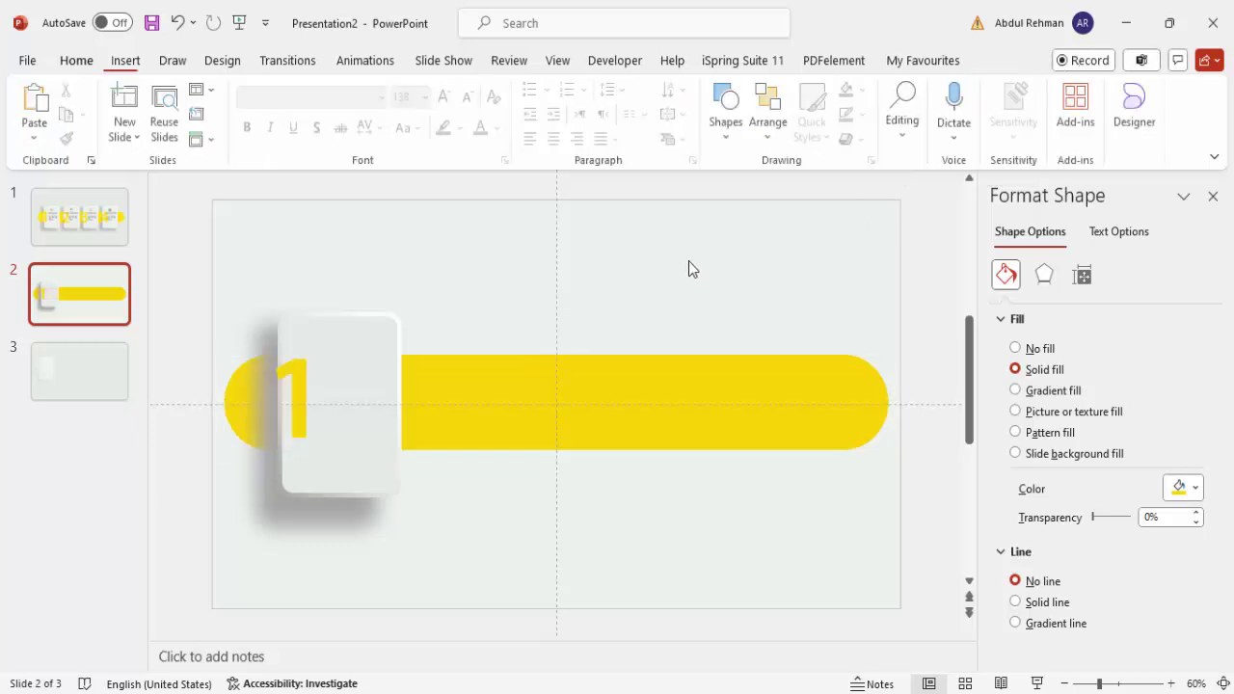
# - Send the blurred grey shadow rectangle to the back, behind the yellow bar
pyautogui.click(286, 525)
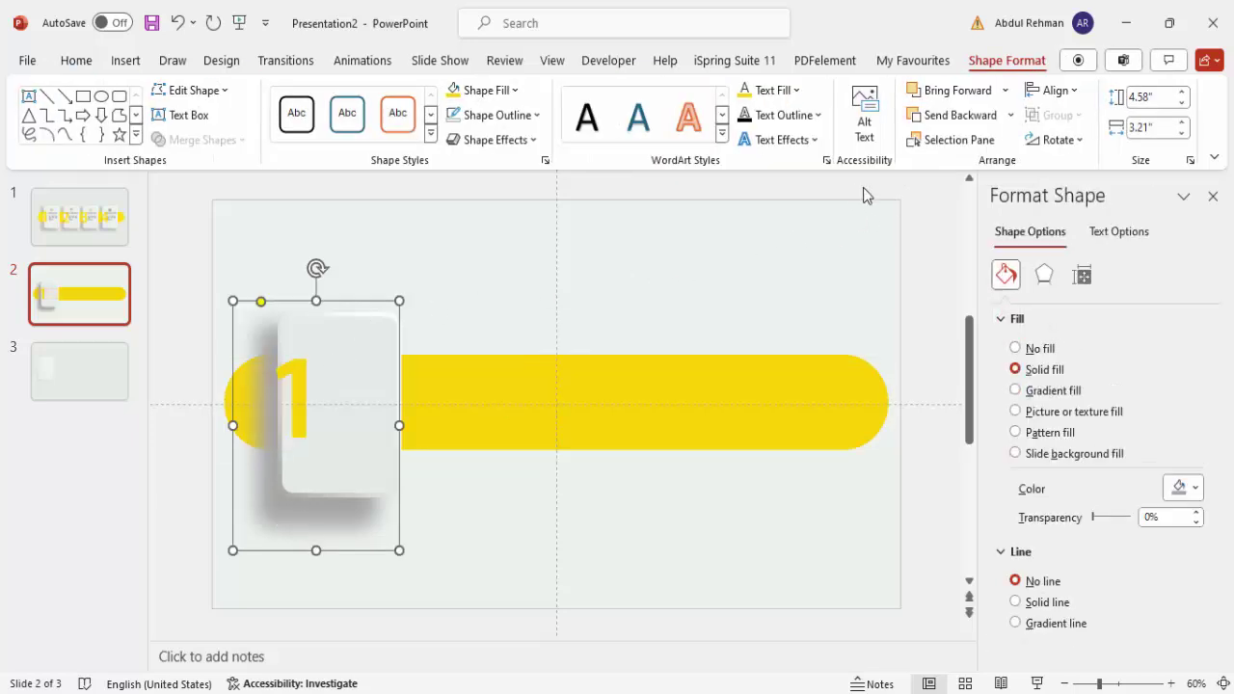
pyautogui.click(1010, 114)
pyautogui.click(968, 168)
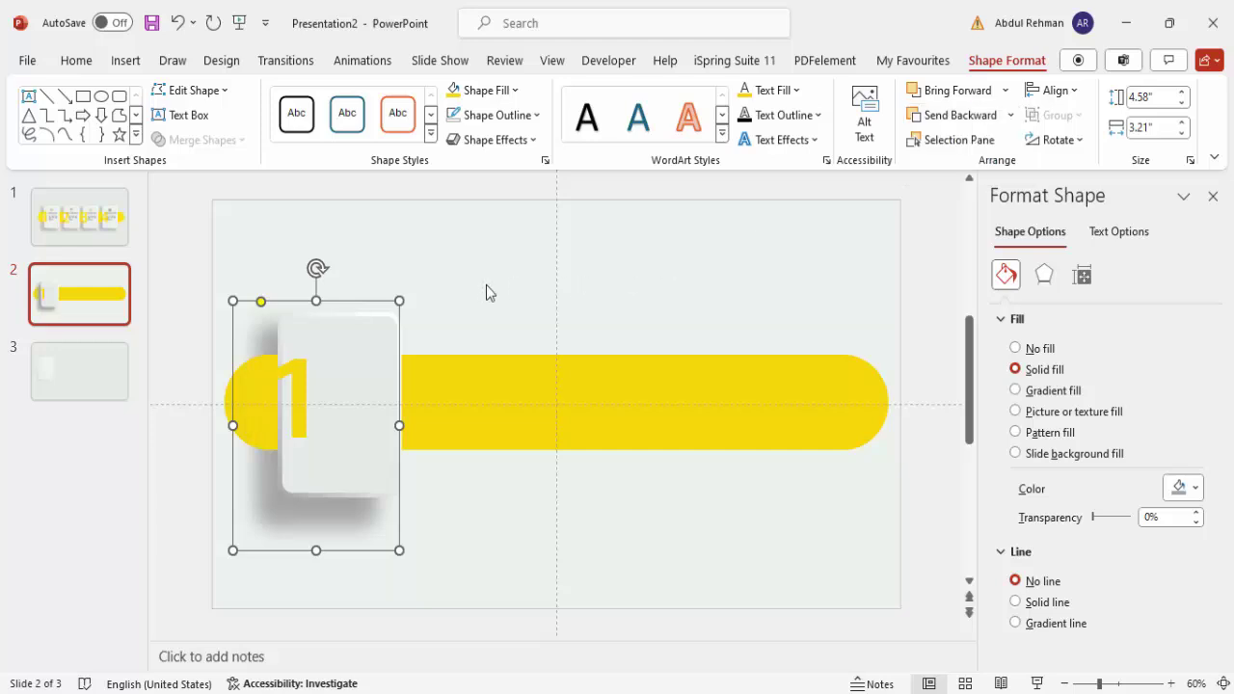
pyautogui.click(488, 292)
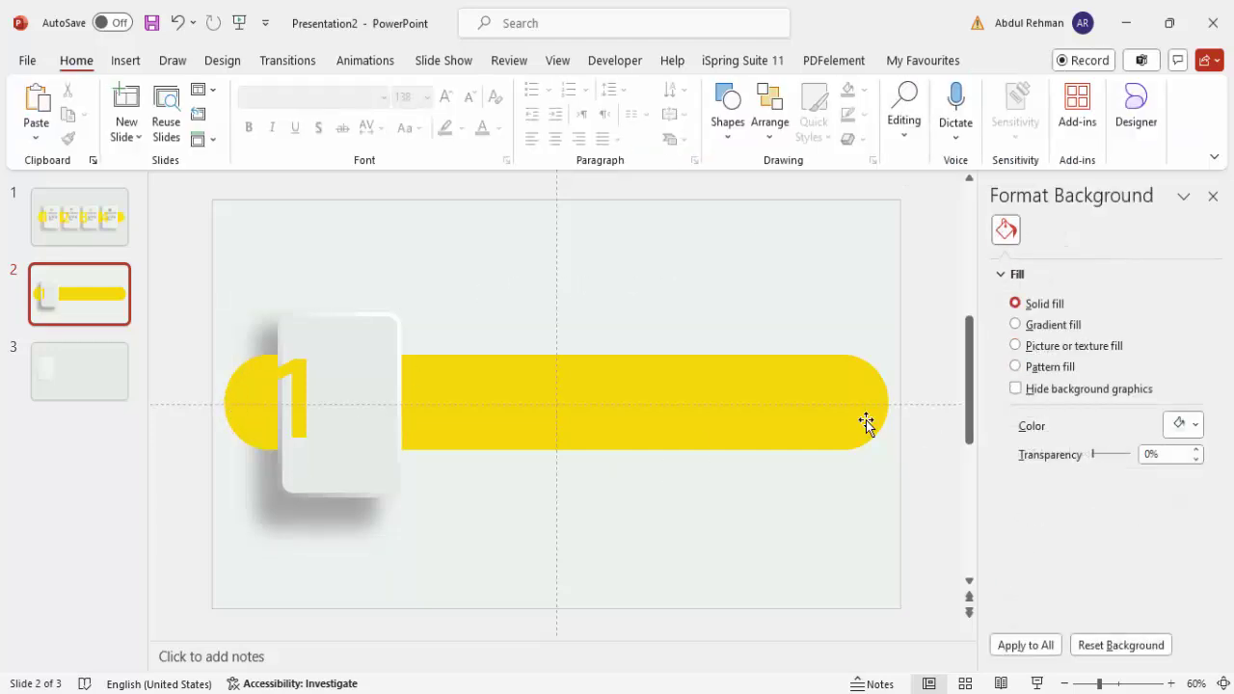
# - Reduce the yellow bar's height from its lower and upper edges to match the height of the number 1
pyautogui.click(587, 408)
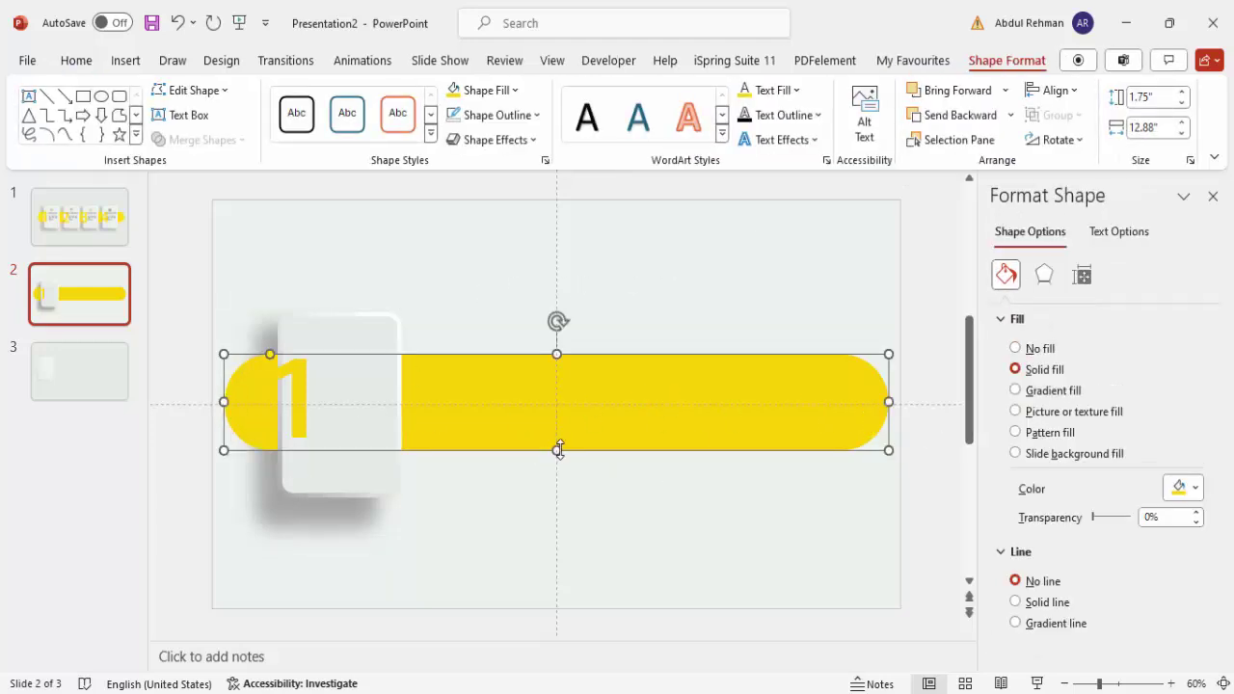
pyautogui.moveTo(557, 449); pyautogui.dragTo(556, 438)
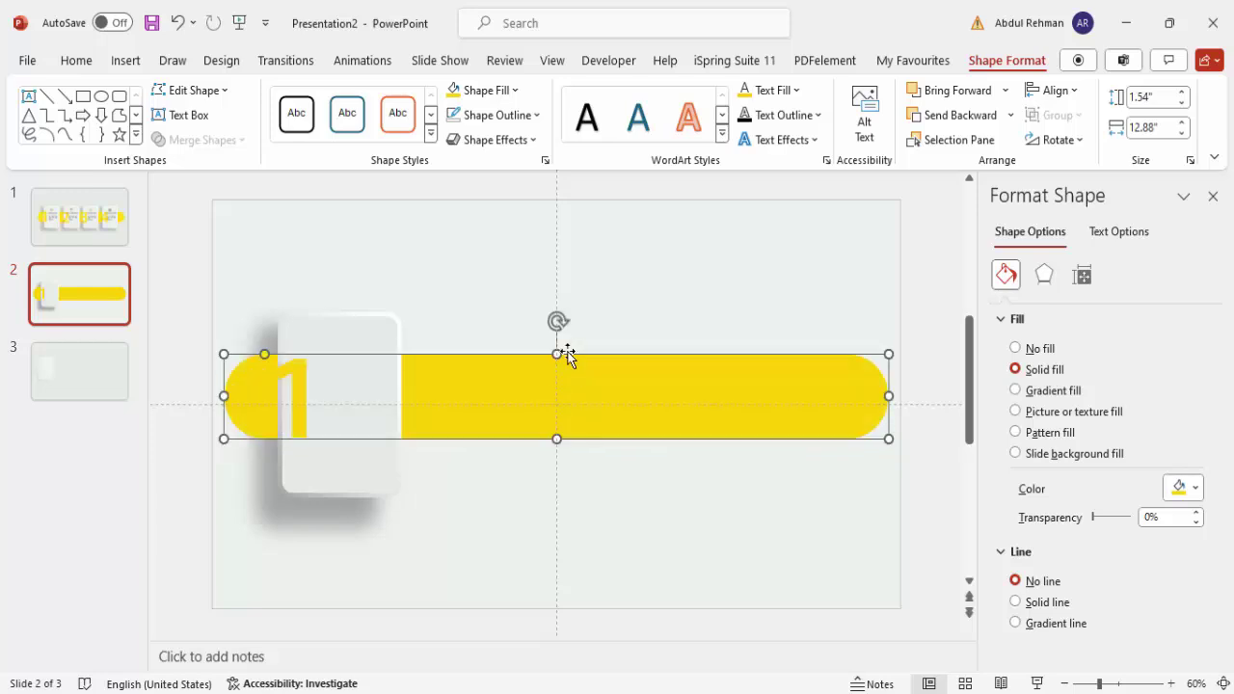
pyautogui.moveTo(554, 354); pyautogui.dragTo(559, 357)
pyautogui.click(579, 324)
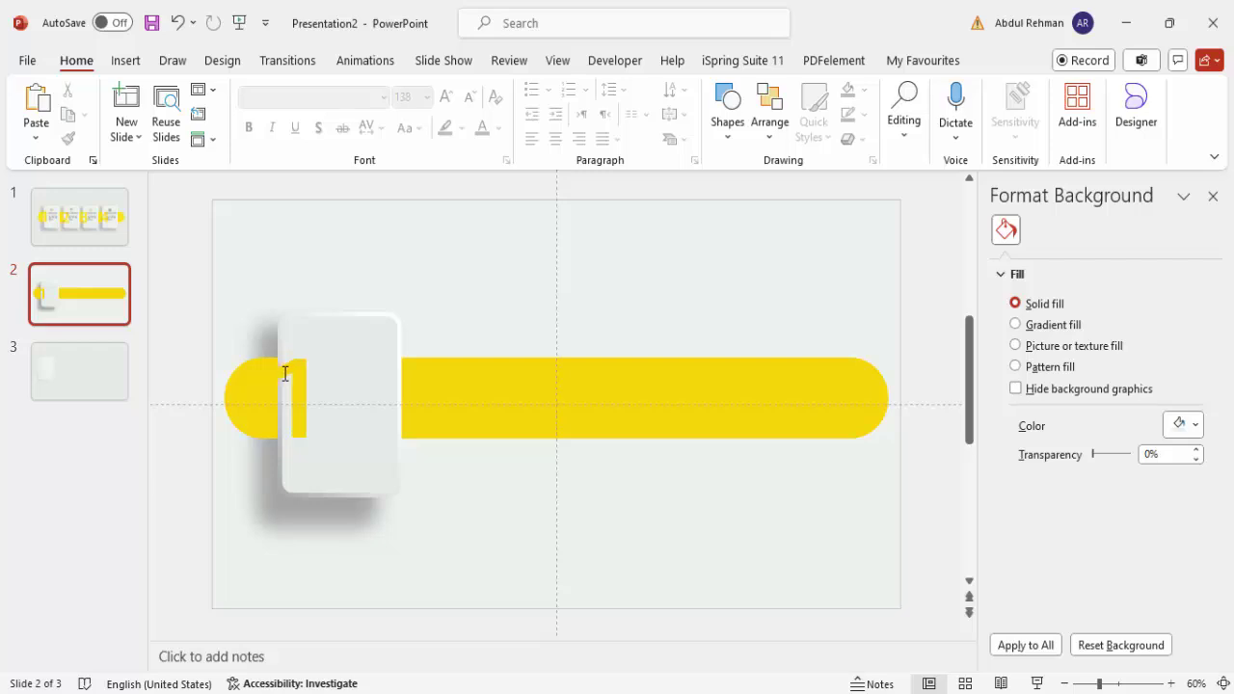
# - Apply a gradient text fill to the number 1 and set its last stop to the recently used dark yellow
pyautogui.click(298, 367)
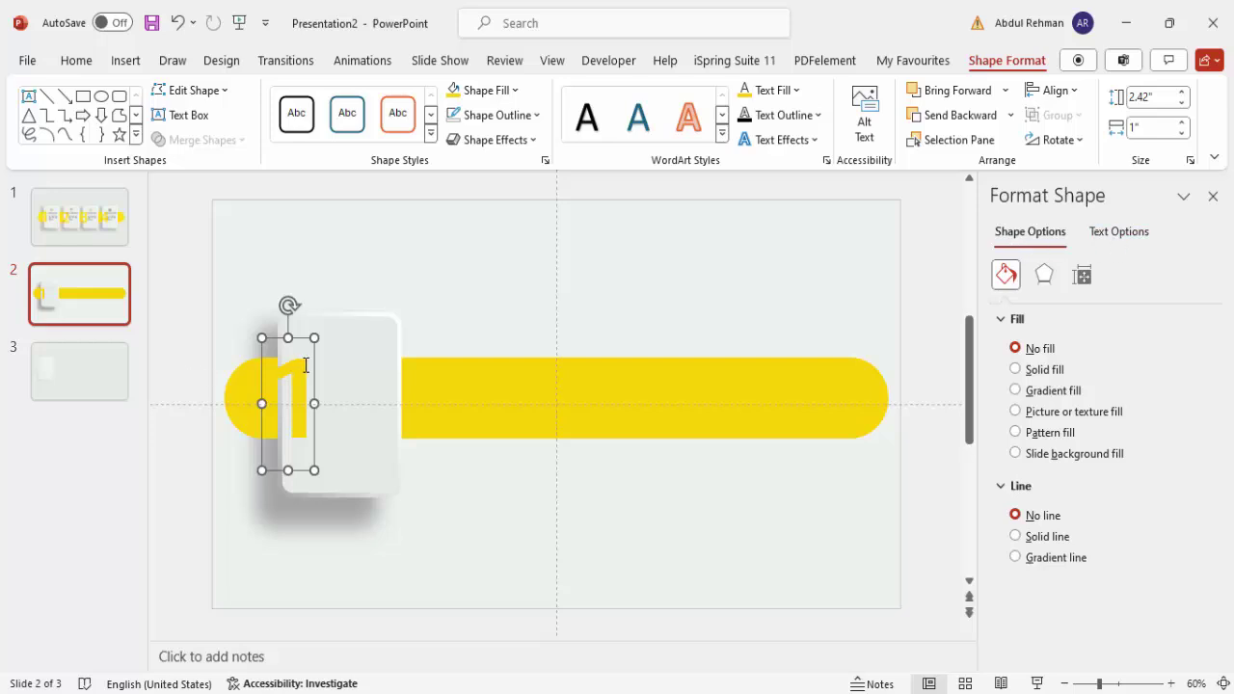
pyautogui.click(1118, 232)
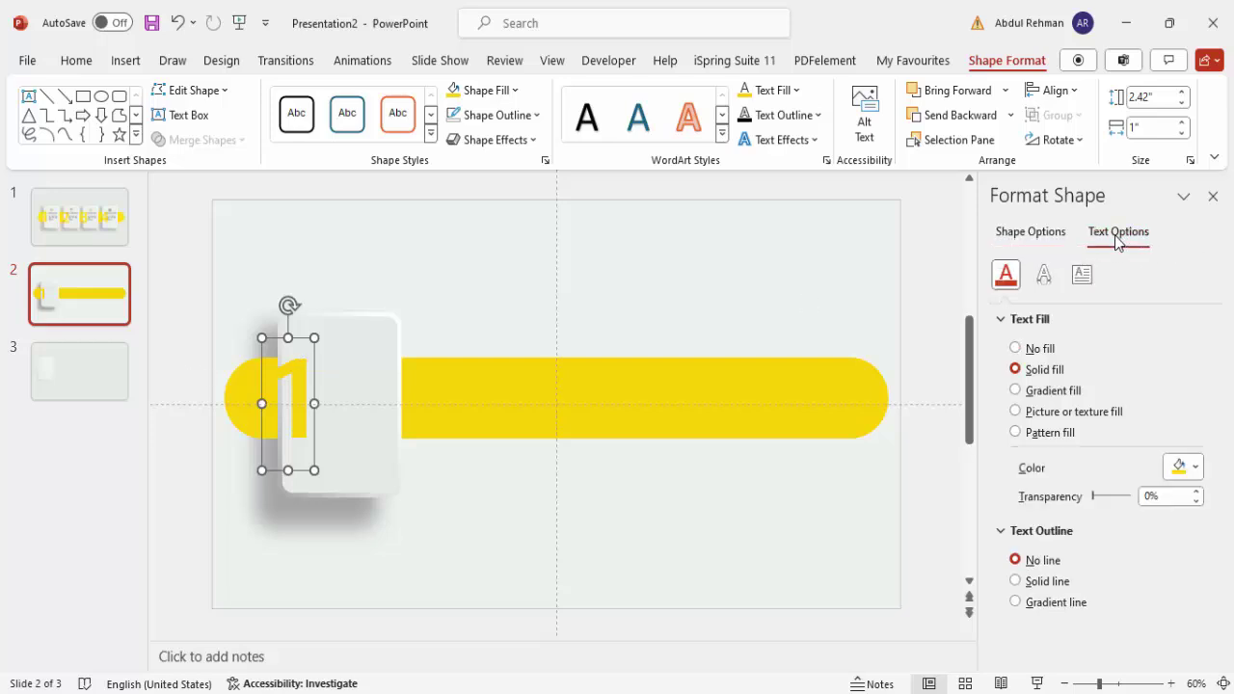
pyautogui.click(1060, 392)
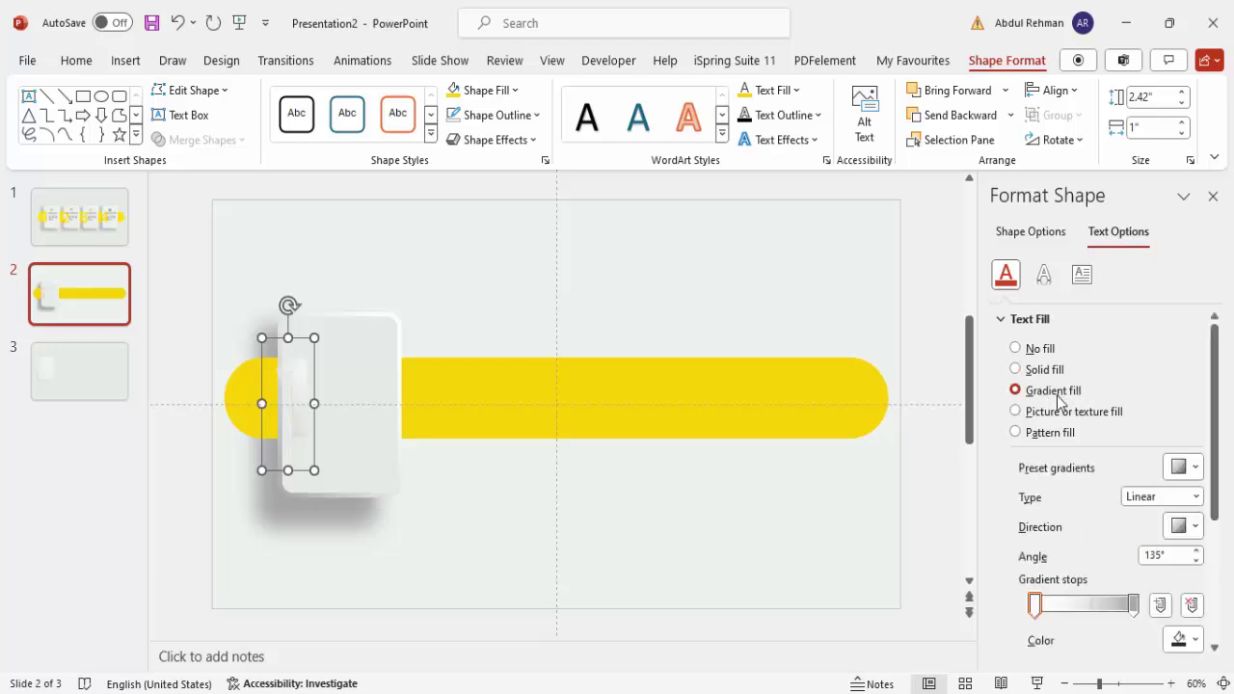
pyautogui.scroll(-2, 1221, 501)
pyautogui.click(1132, 523)
pyautogui.click(1184, 562)
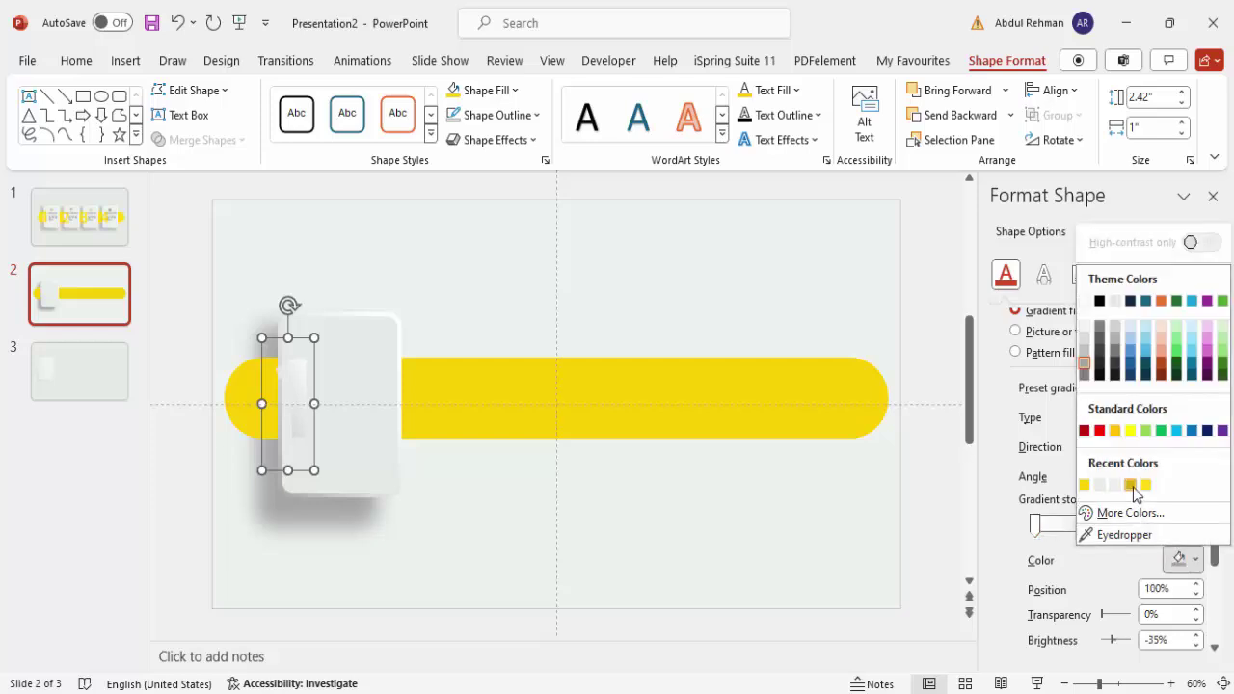
pyautogui.click(1131, 485)
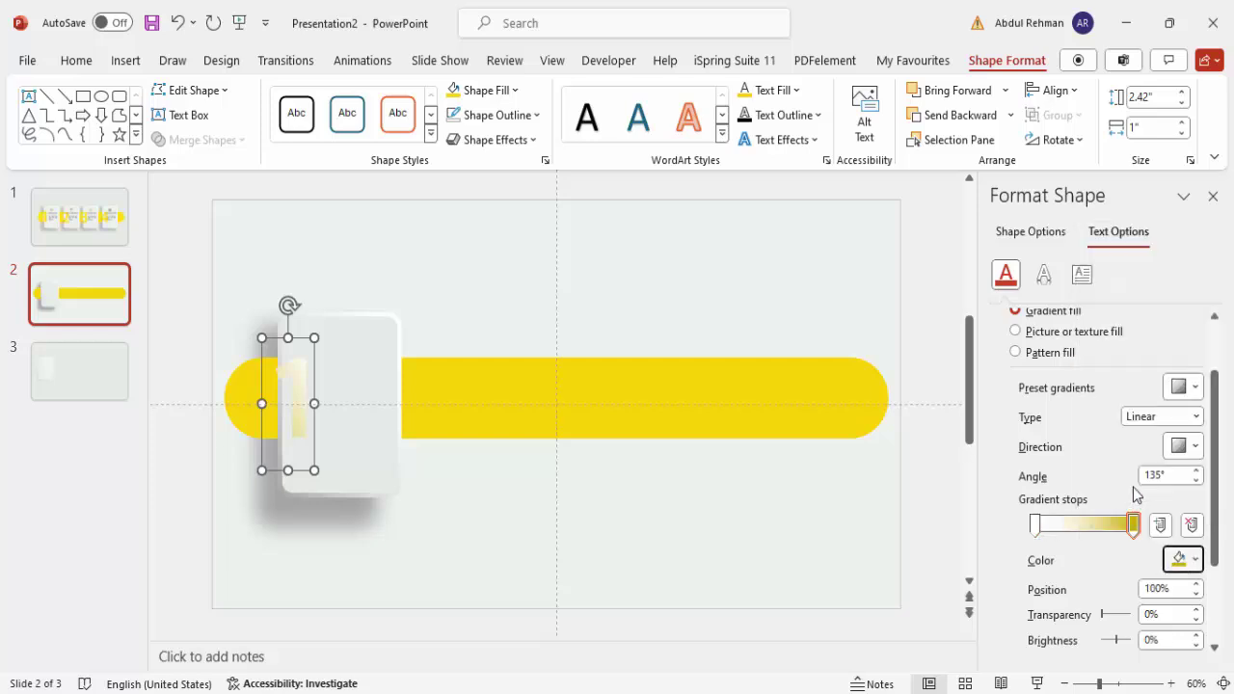
# - Set the number's gradient to a 180° linear direction and its first stop to the bar's bright yellow
pyautogui.click(1195, 446)
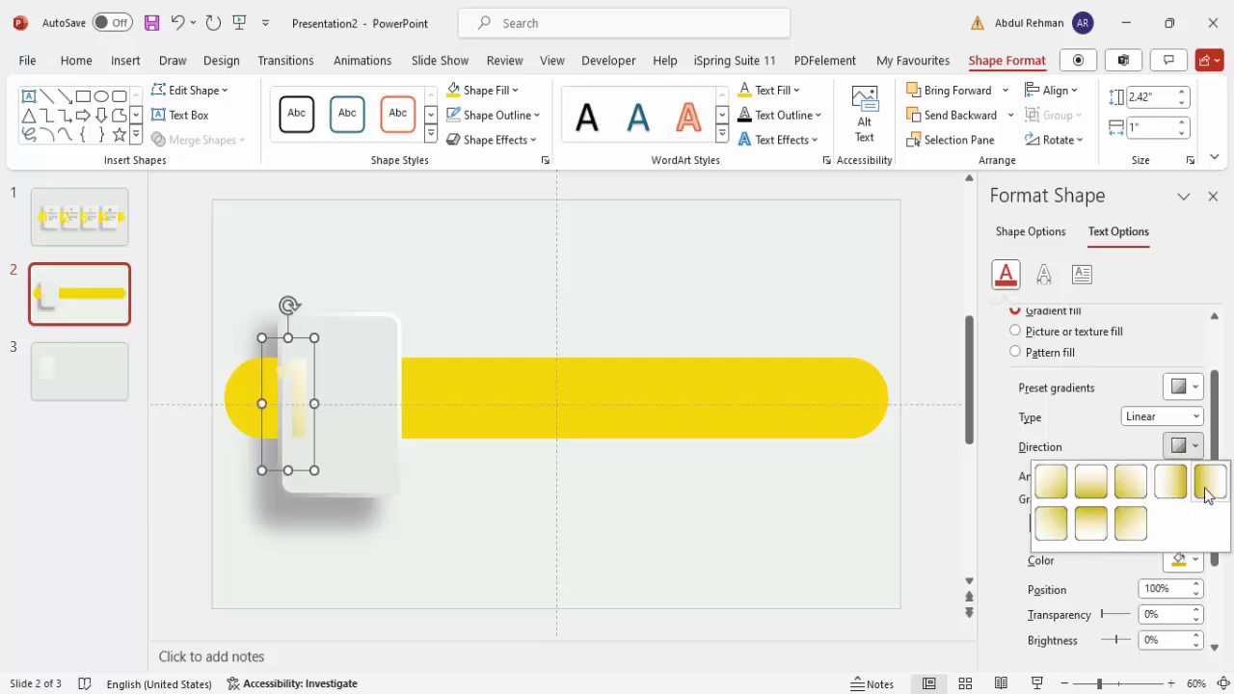
pyautogui.click(1207, 494)
pyautogui.click(1036, 525)
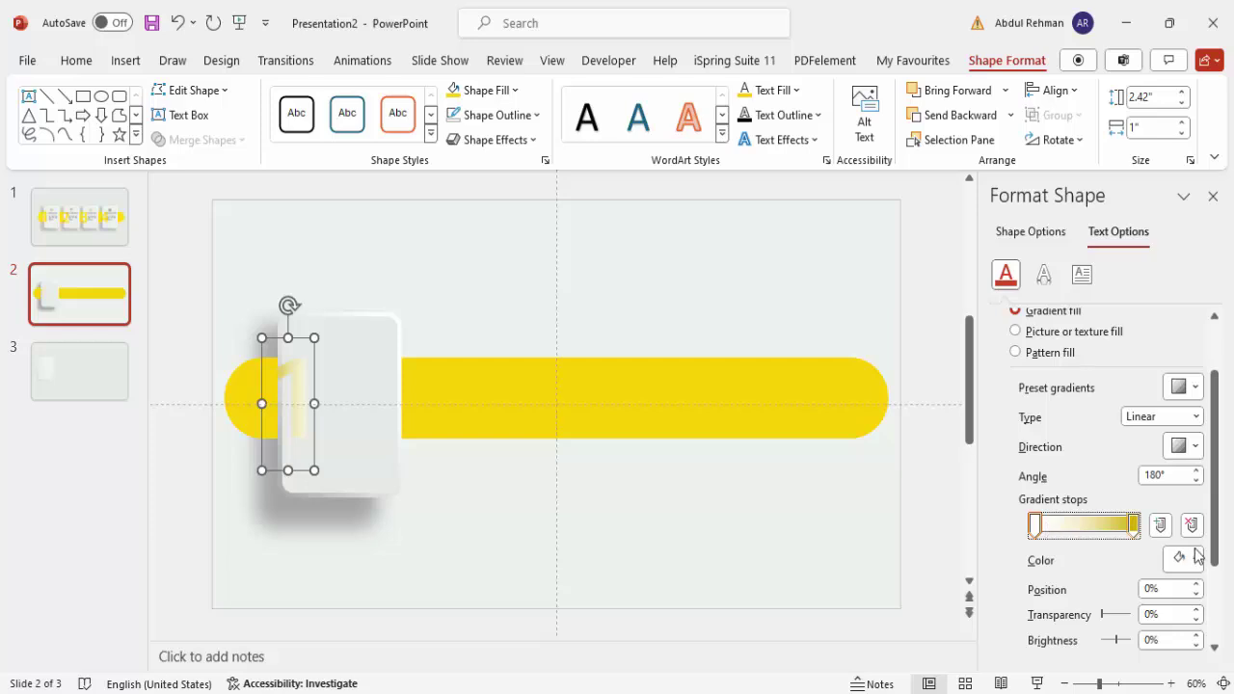
pyautogui.click(1185, 559)
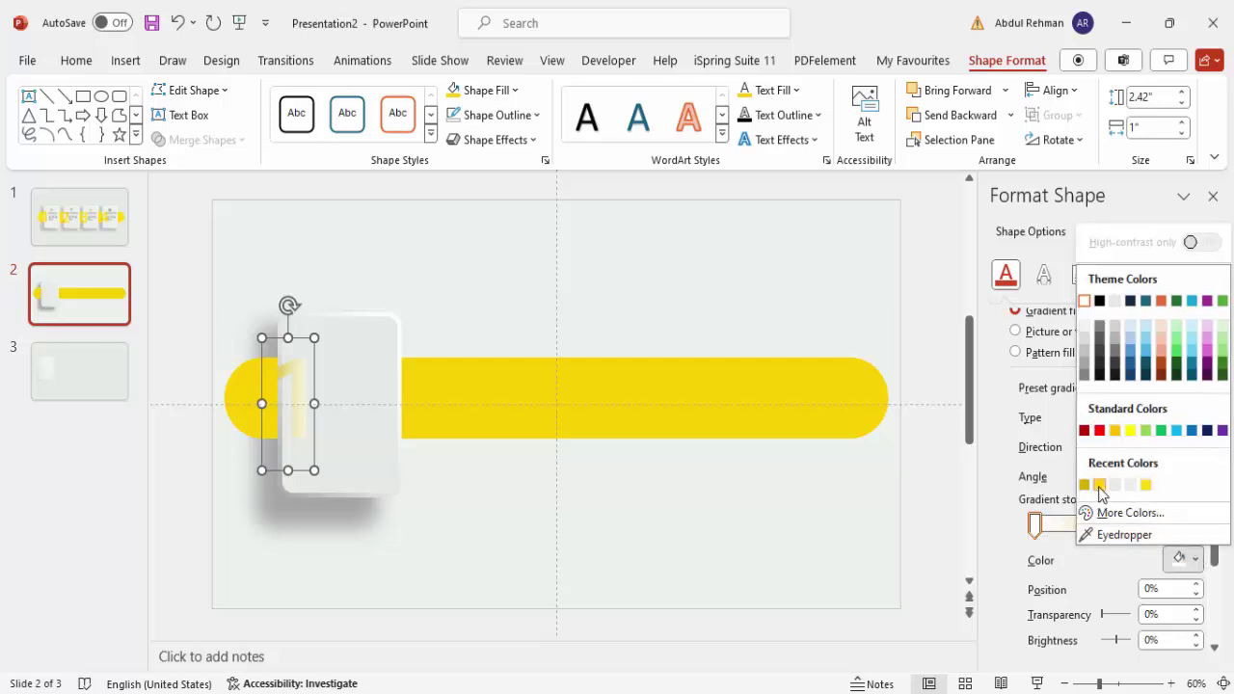
pyautogui.click(1100, 485)
pyautogui.click(1042, 528)
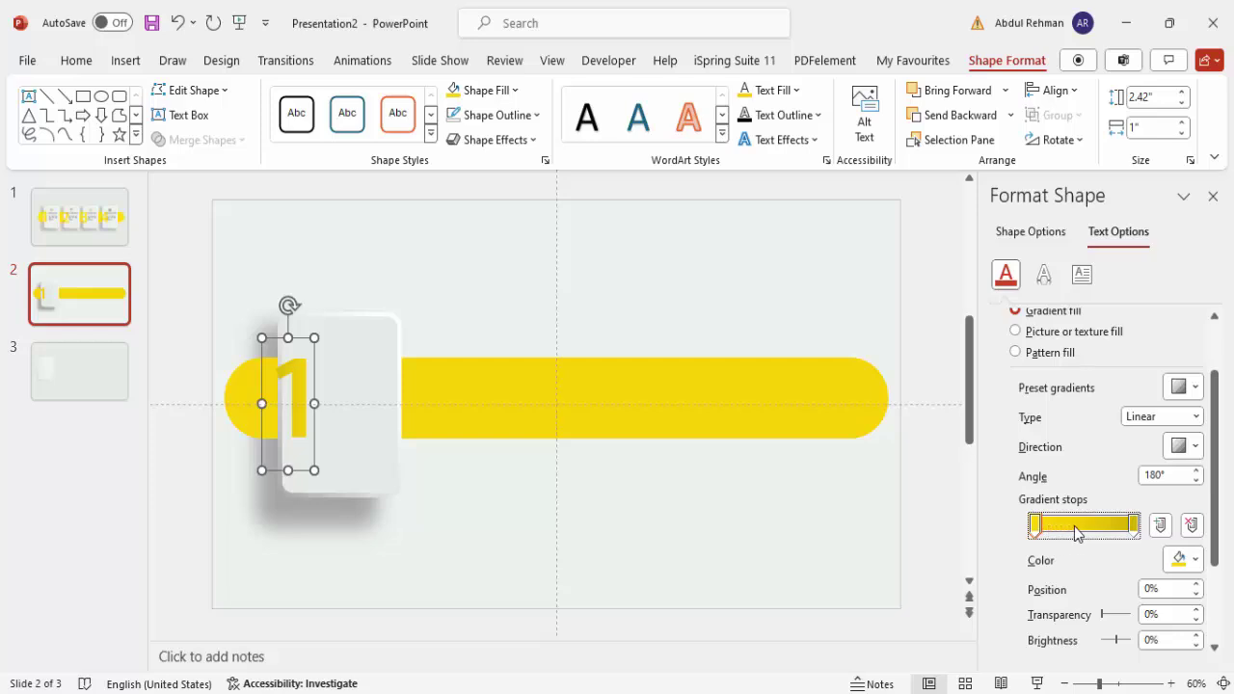
# - Move the first gradient stop of the number 1 to the 58% position, leaving only two stops
pyautogui.click(1085, 525)
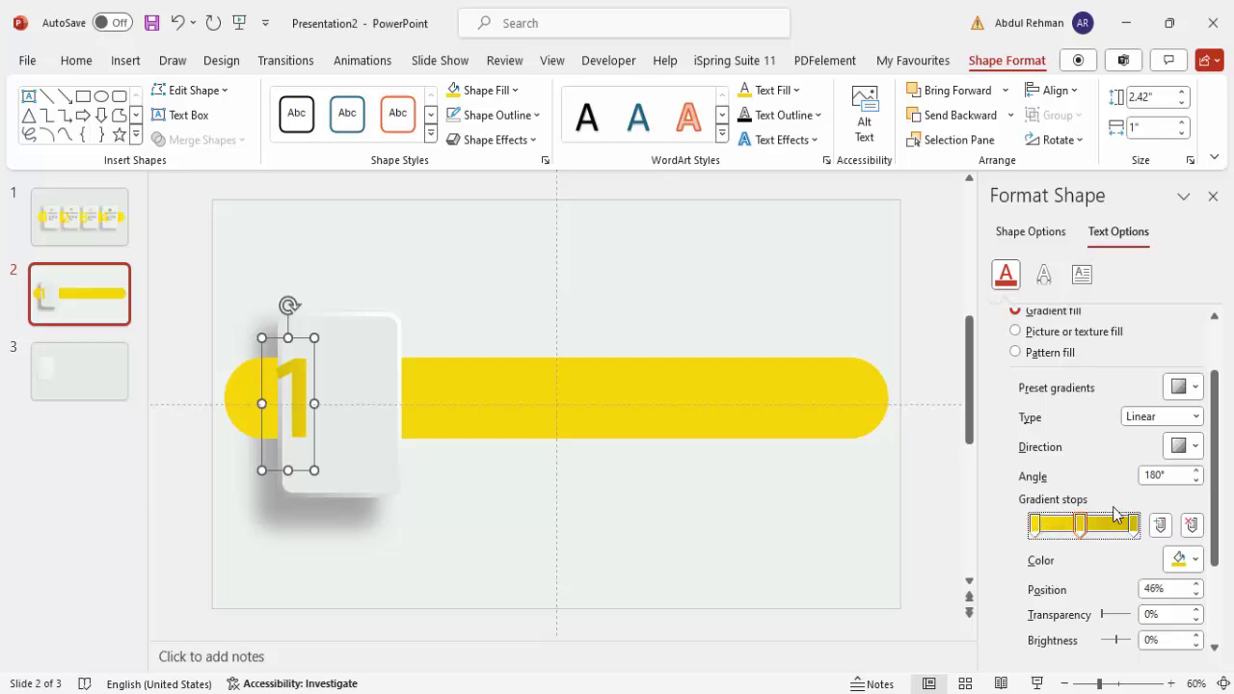
pyautogui.click(1191, 525)
pyautogui.moveTo(1036, 526); pyautogui.dragTo(1092, 525)
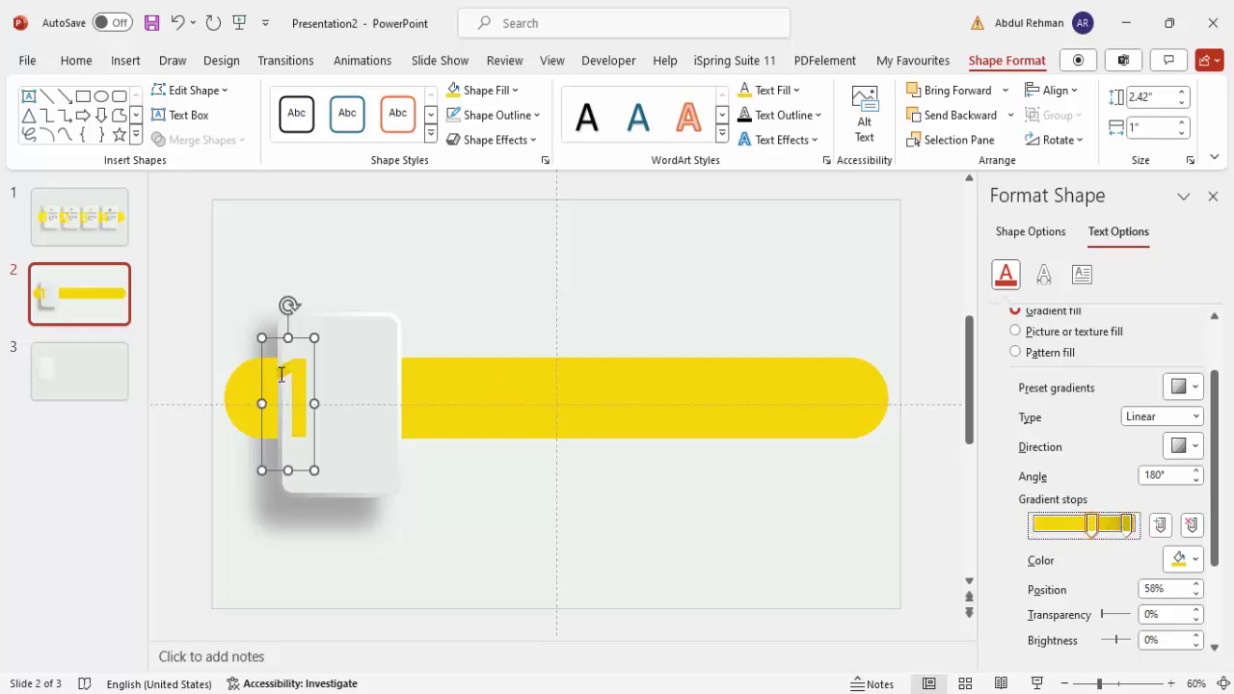
# - Duplicate the number 1 with its shadow and grey card three times, placing the copies in a row along the yellow bar
pyautogui.click(300, 337)
pyautogui.keyDown('shift'); pyautogui.click(267, 516); pyautogui.keyUp('shift')
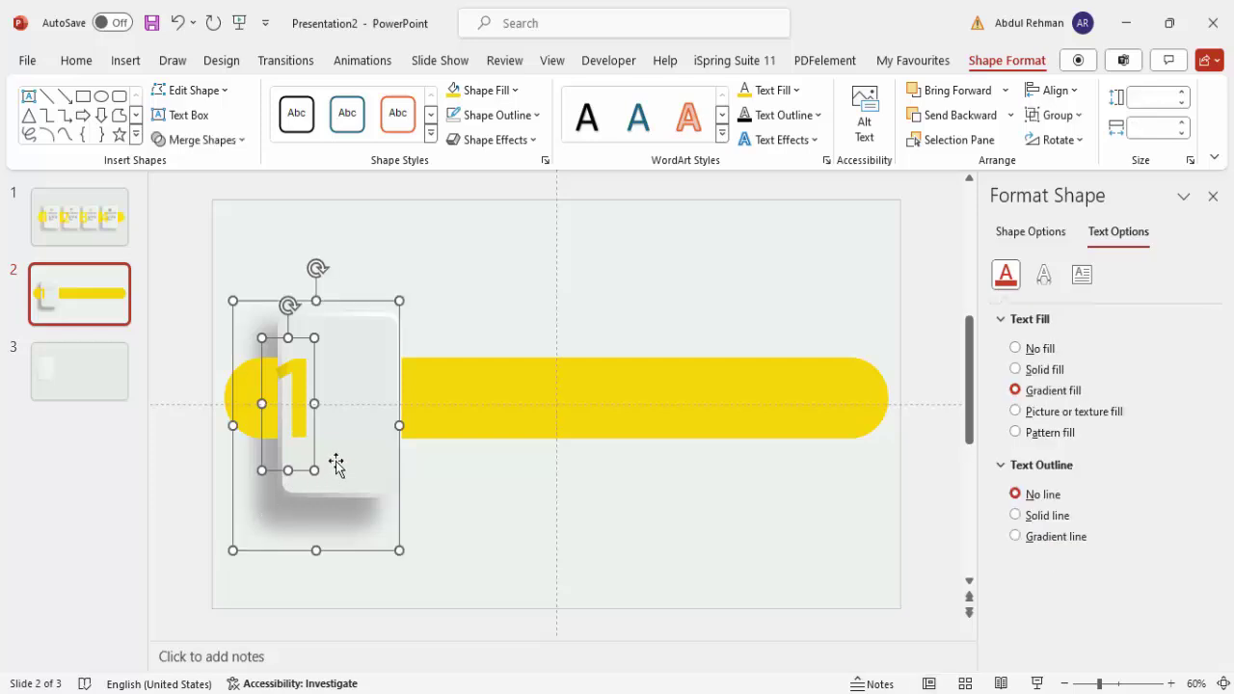
pyautogui.keyDown('shift'); pyautogui.click(367, 437); pyautogui.keyUp('shift')
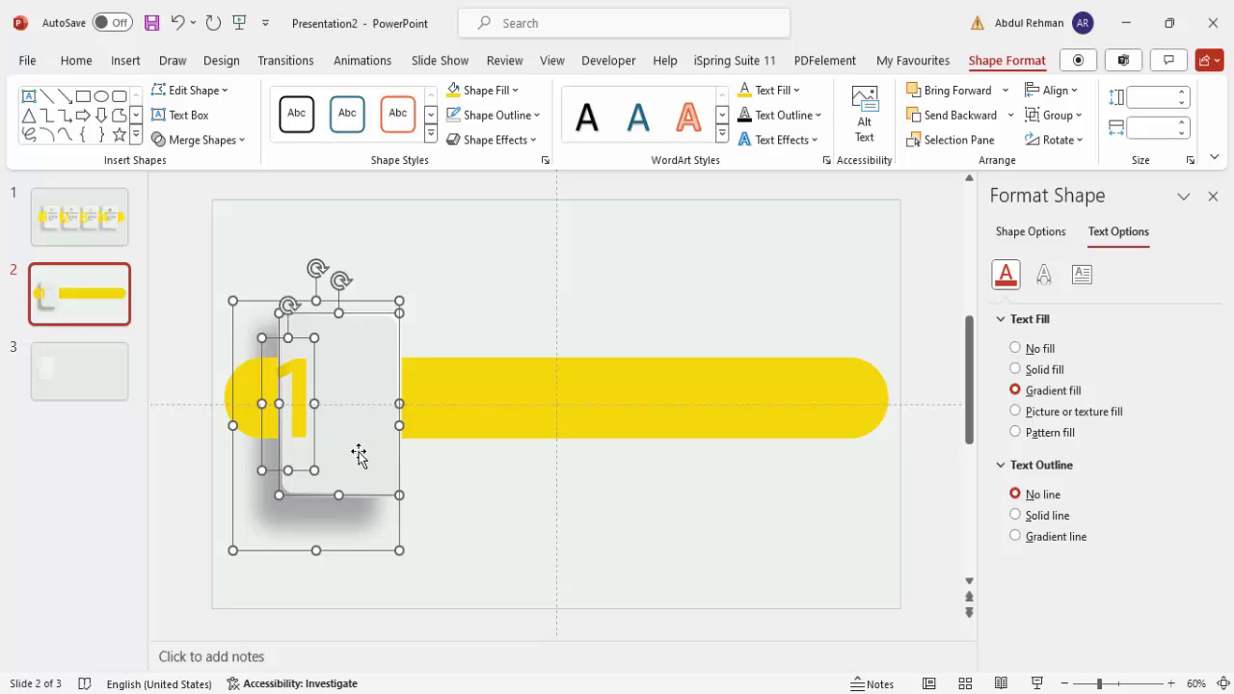
pyautogui.moveTo(375, 462); pyautogui.dragTo(852, 488)
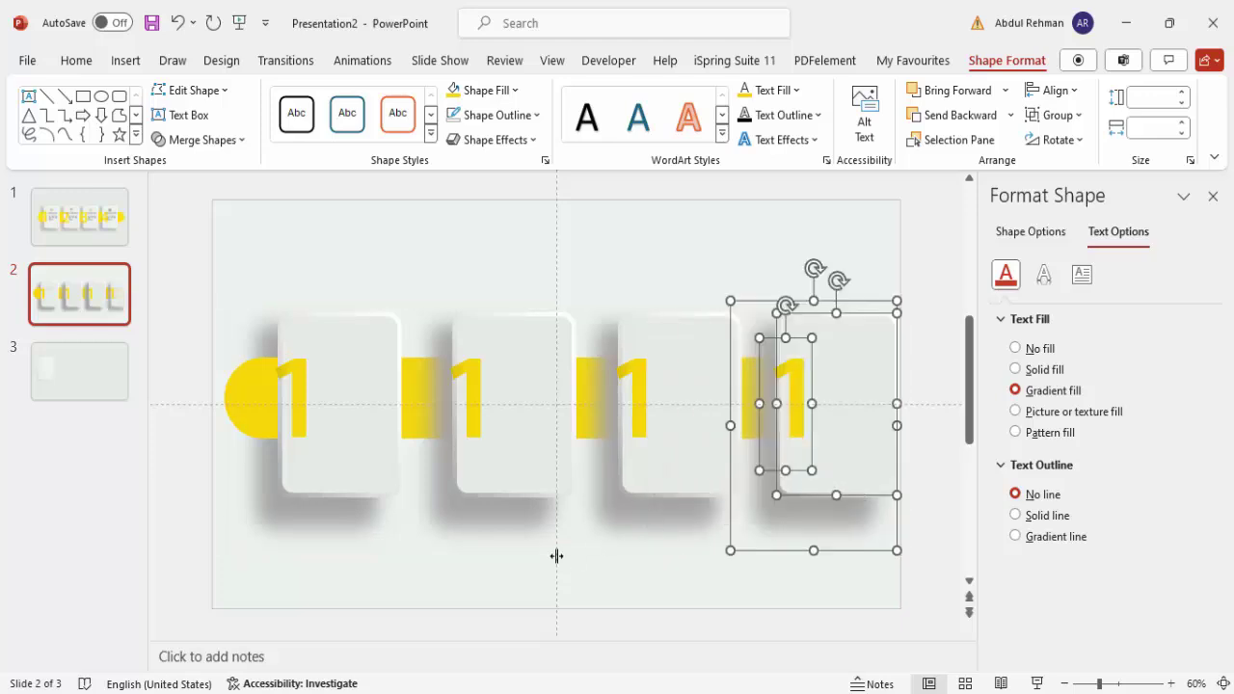
# - Send the shadow rectangles of the three copied cards to the back, behind the yellow bar
pyautogui.click(482, 536)
pyautogui.click(469, 522)
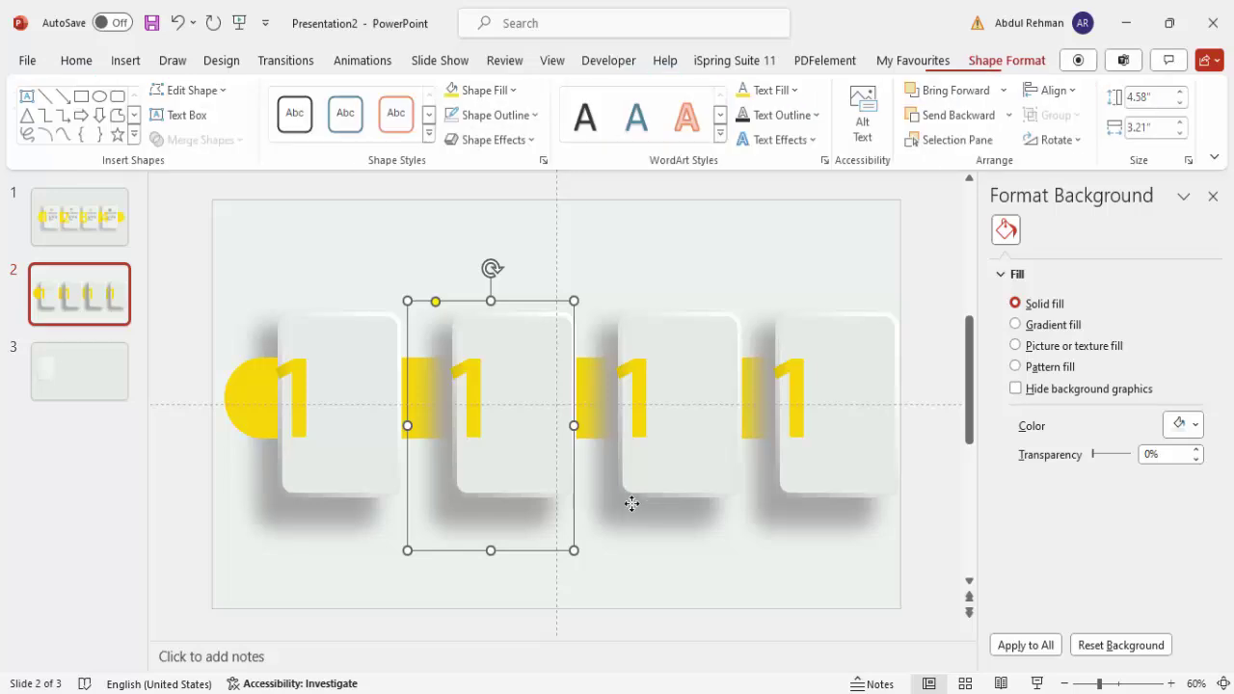
pyautogui.keyDown('shift'); pyautogui.click(653, 523); pyautogui.keyUp('shift')
pyautogui.keyDown('shift'); pyautogui.click(821, 514); pyautogui.keyUp('shift')
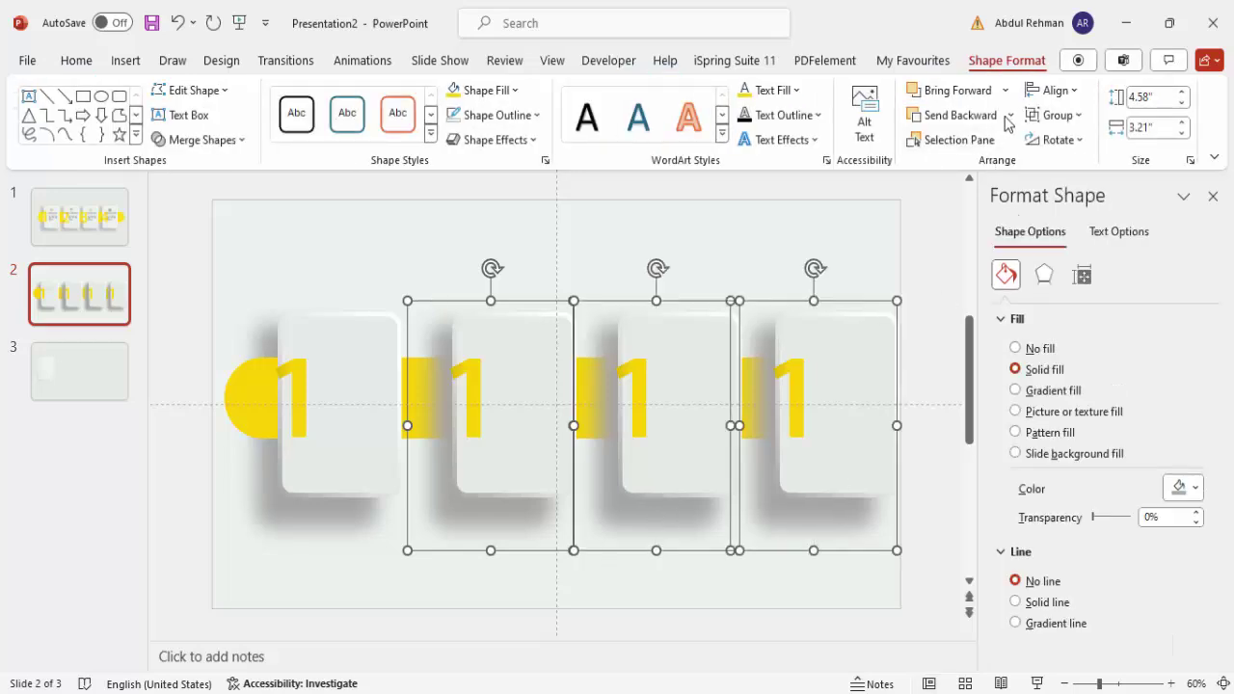
pyautogui.click(1007, 122)
pyautogui.click(968, 138)
pyautogui.click(796, 249)
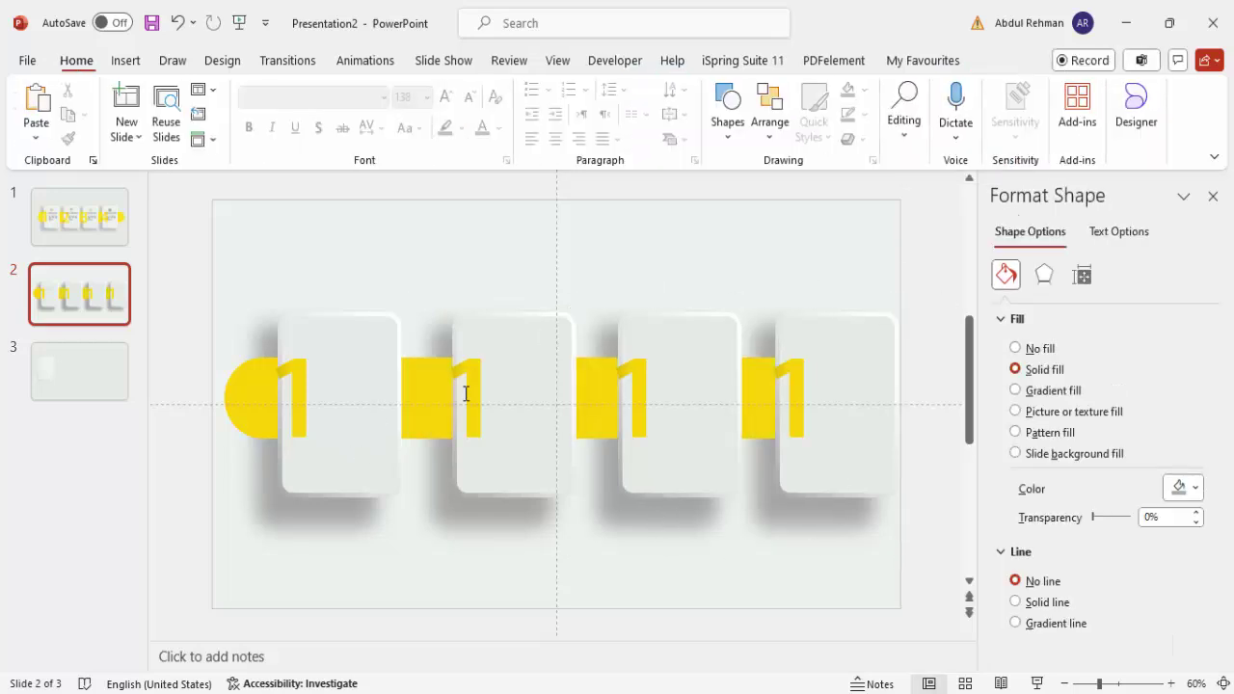
# - Change the numbers on the second, third and fourth cards to 2, 3 and 4
pyautogui.click(465, 393)
pyautogui.press('Delete')
pyautogui.write('2')
pyautogui.click(641, 382)
pyautogui.press('BackSpace')
pyautogui.write('3')
pyautogui.click(791, 365)
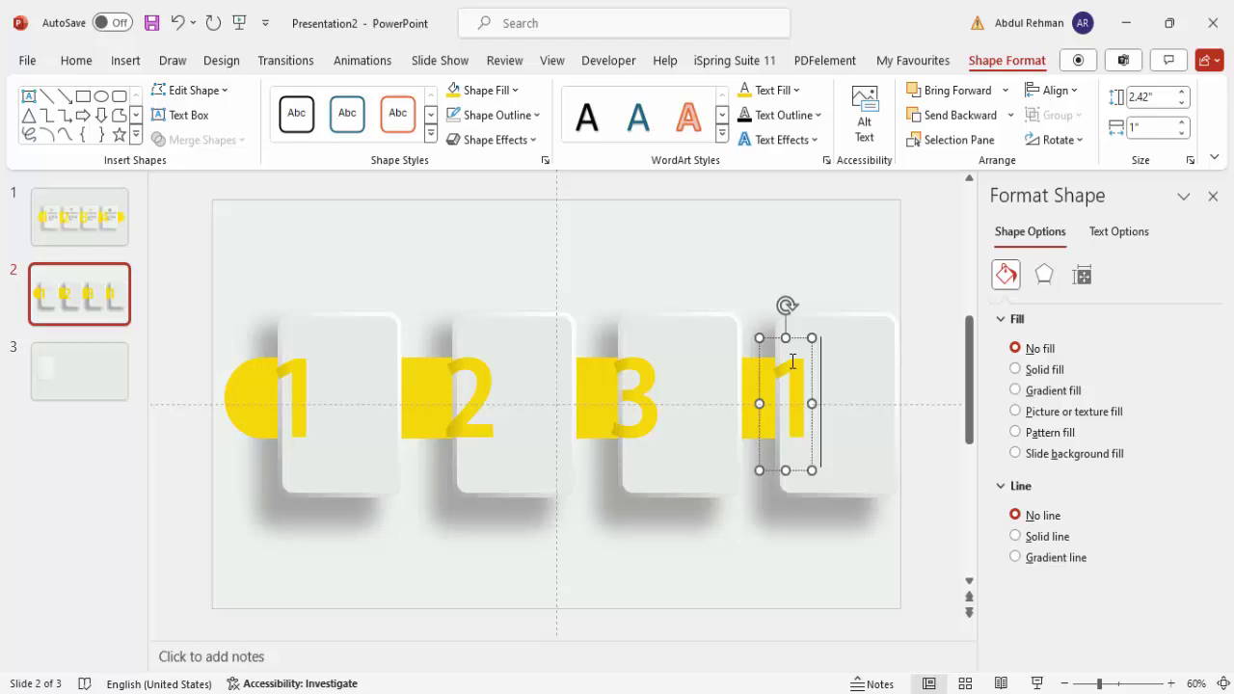
pyautogui.press('BackSpace')
pyautogui.write('4')
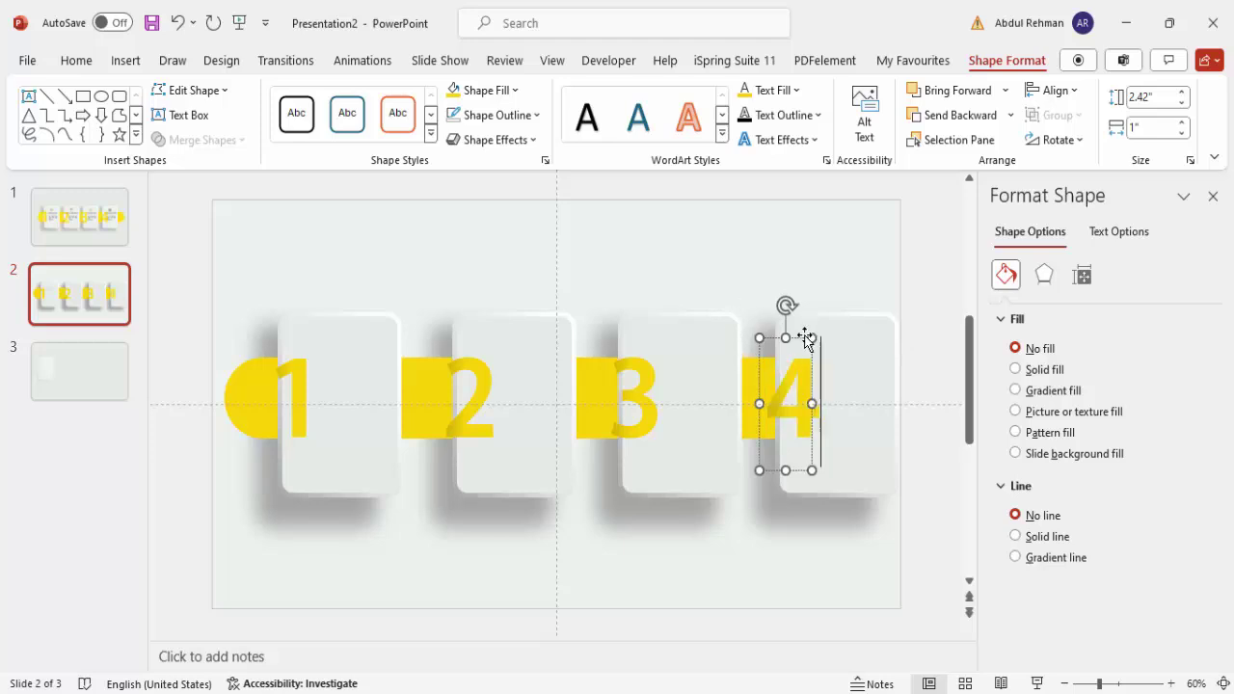
# - Shift the numbers 4, 3 and 2 slightly to the right on their cards, keeping them level with the number 1
pyautogui.moveTo(800, 336); pyautogui.dragTo(805, 336)
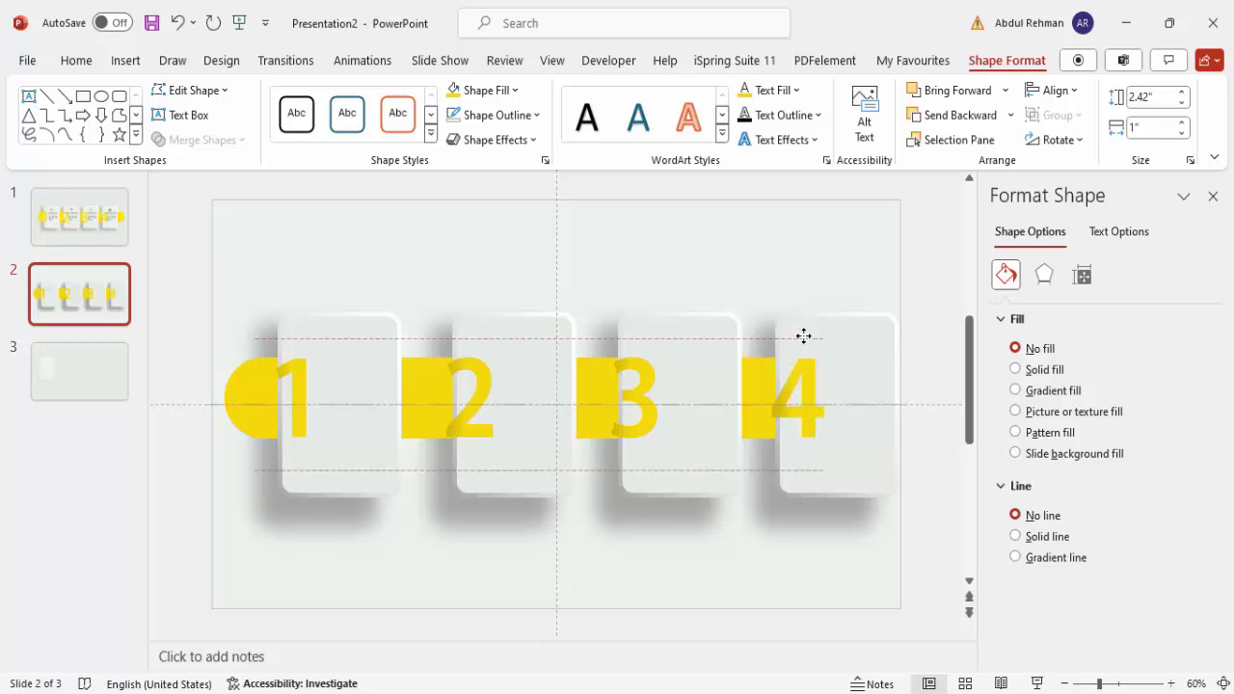
pyautogui.click(648, 382)
pyautogui.moveTo(647, 338); pyautogui.dragTo(647, 336)
pyautogui.click(474, 358)
pyautogui.moveTo(481, 335); pyautogui.dragTo(482, 336)
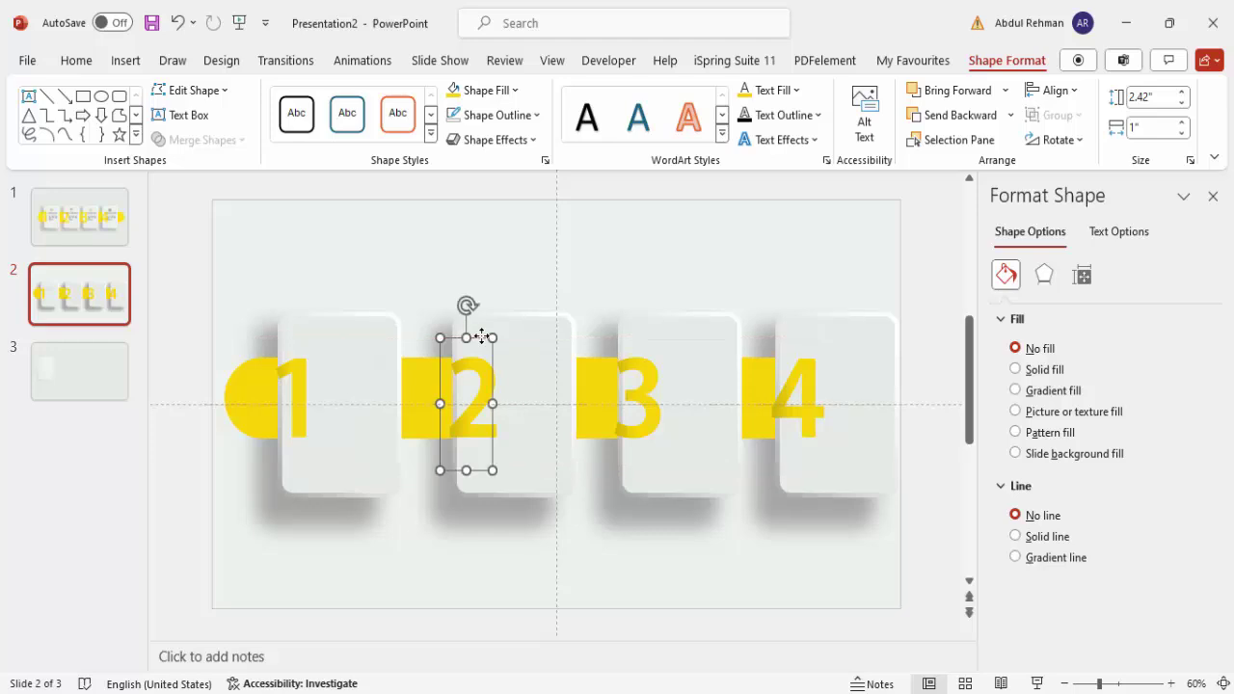
pyautogui.click(701, 277)
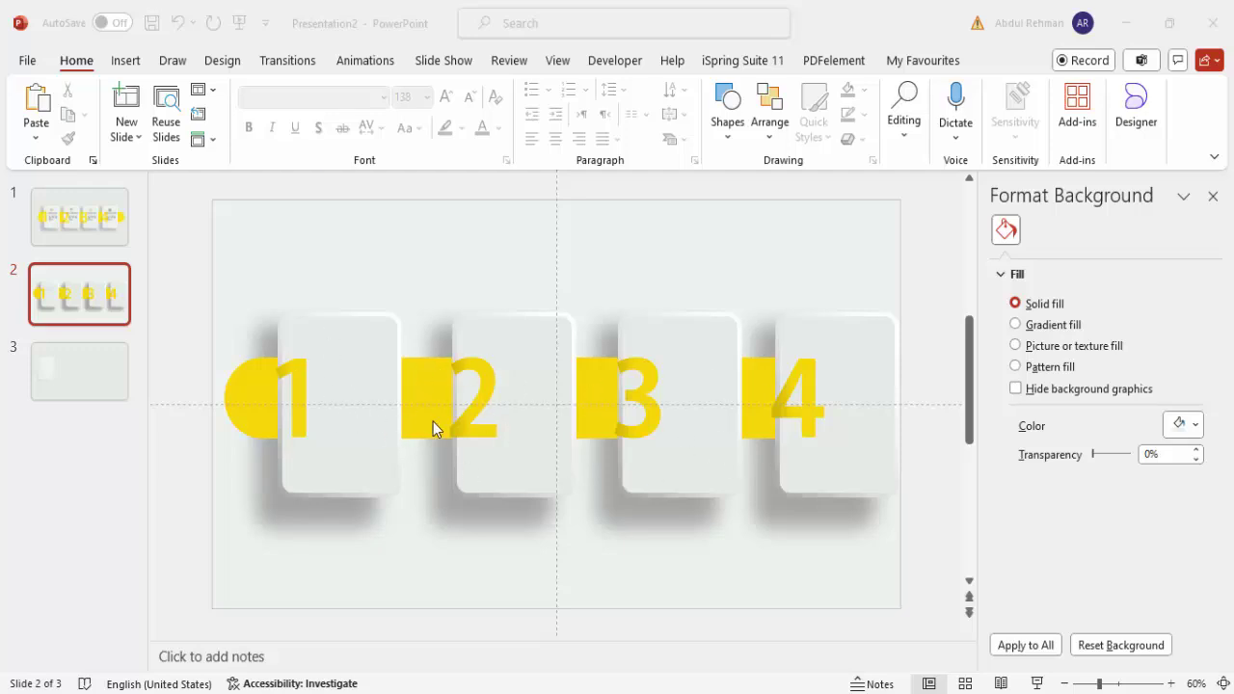
# - Move the second card with its number and shadow left, closer to the first card
pyautogui.moveTo(399, 239); pyautogui.dragTo(596, 680)
pyautogui.press('Left')
pyautogui.press('Left')
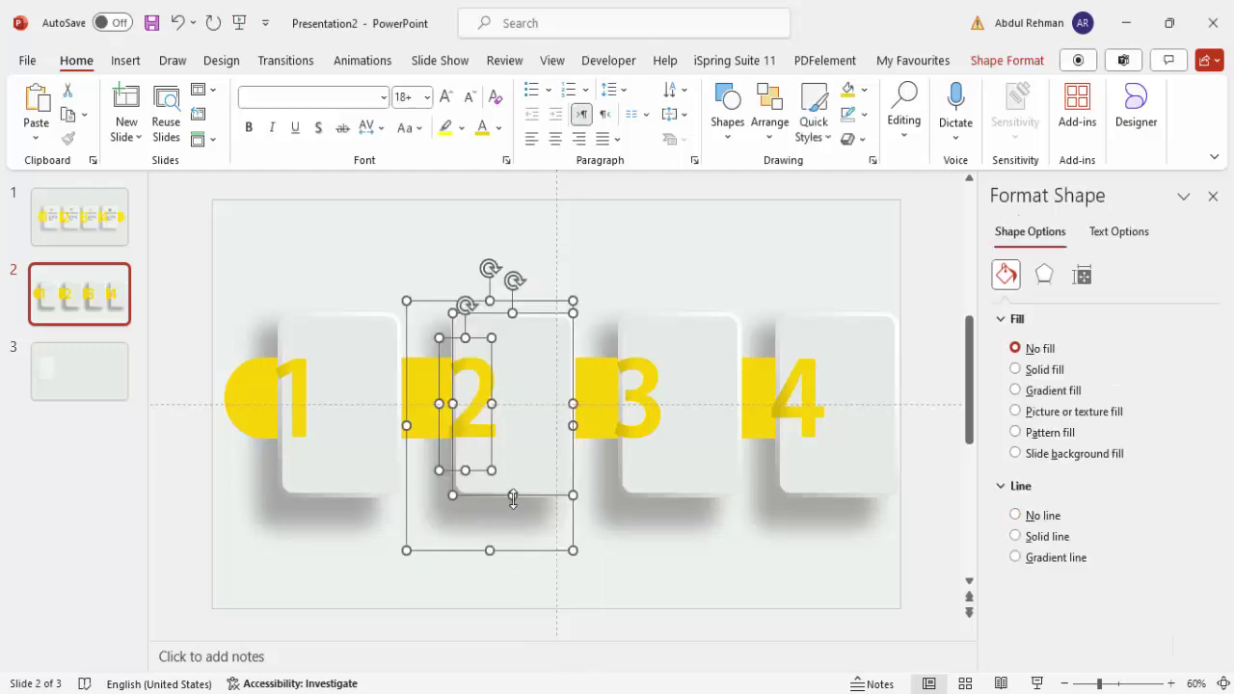
pyautogui.press('Left')
pyautogui.press('Left')
pyautogui.press('Left')
pyautogui.press('Left')
pyautogui.press('Left')
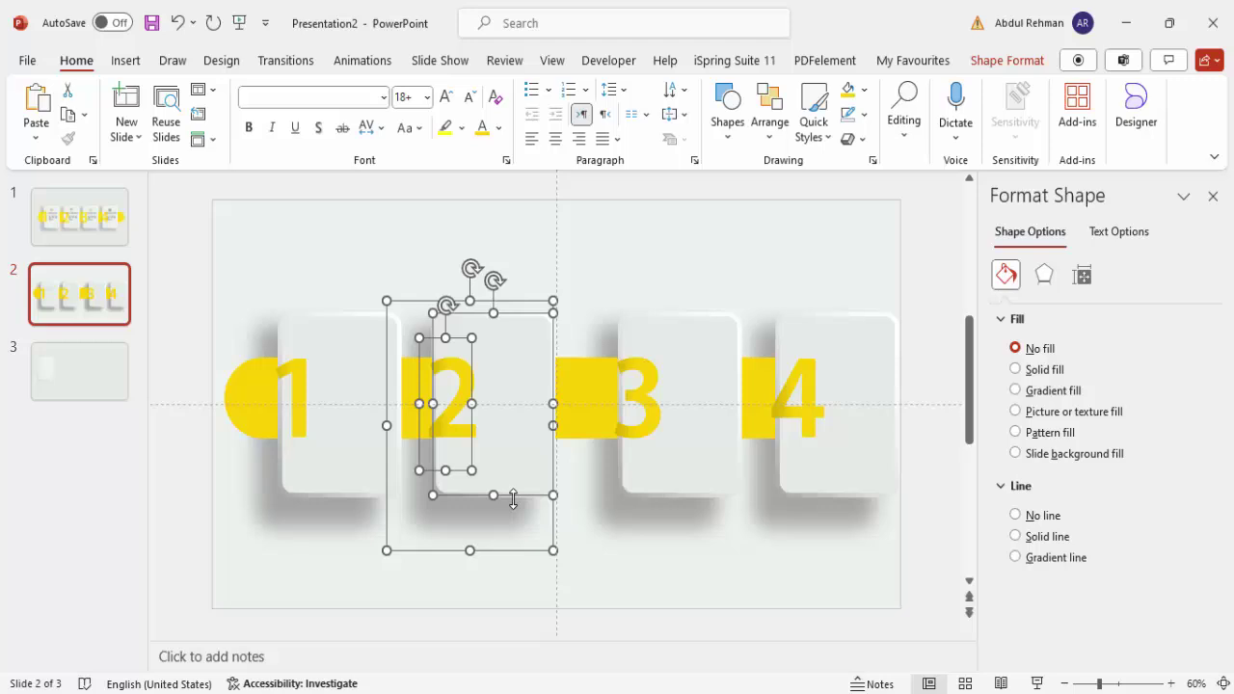
pyautogui.press('Left')
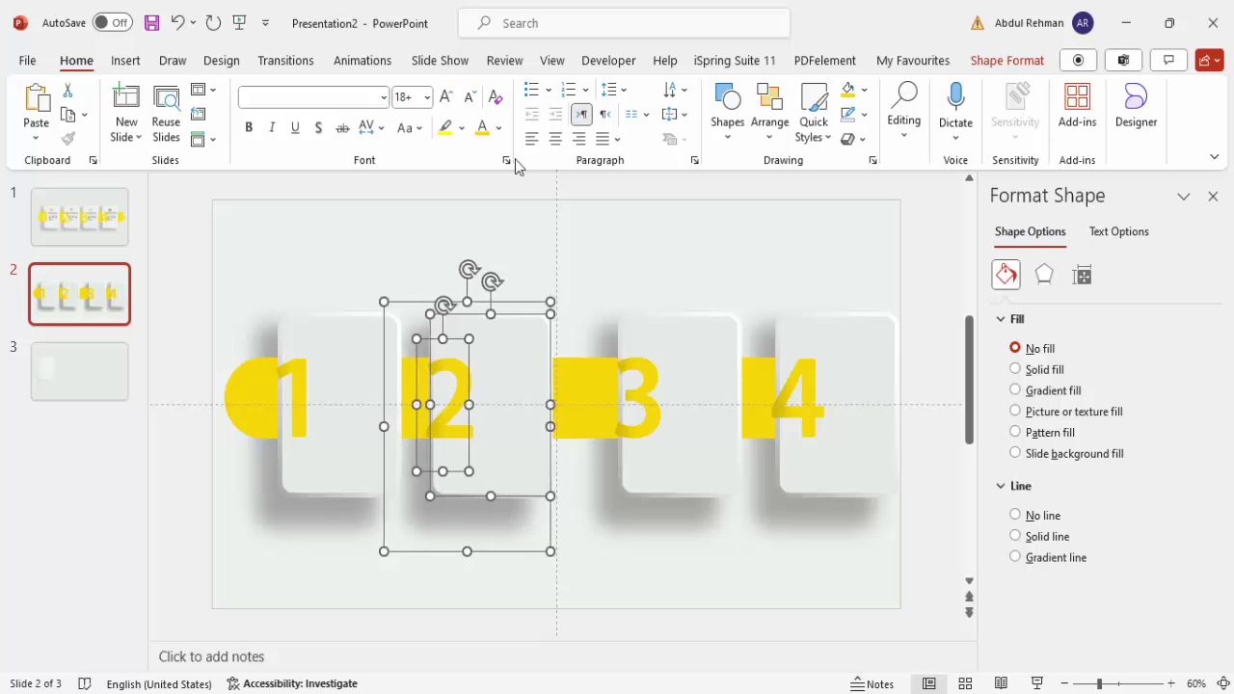
pyautogui.click(570, 245)
# - Move the third card with its number and shadow left to match the spacing between the first two cards
pyautogui.moveTo(536, 228); pyautogui.dragTo(776, 601)
pyautogui.press('Left')
pyautogui.press('Left')
pyautogui.press('Left')
pyautogui.press('Left')
pyautogui.press('Left')
pyautogui.press('Left')
pyautogui.press('Left')
pyautogui.press('Left')
pyautogui.press('Left')
pyautogui.press('Left')
pyautogui.click(700, 289)
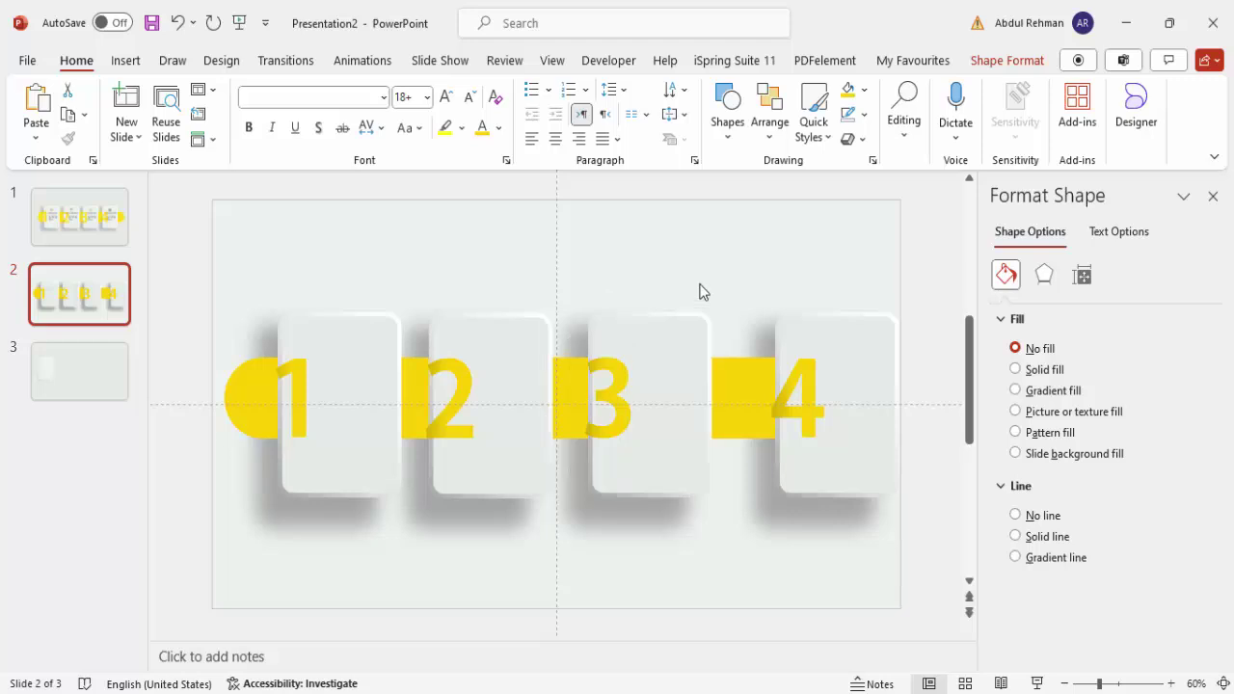
# - Move the fourth card with its number and shadow left until the yellow bar's rounded end shows beyond it
pyautogui.moveTo(744, 212); pyautogui.dragTo(953, 602)
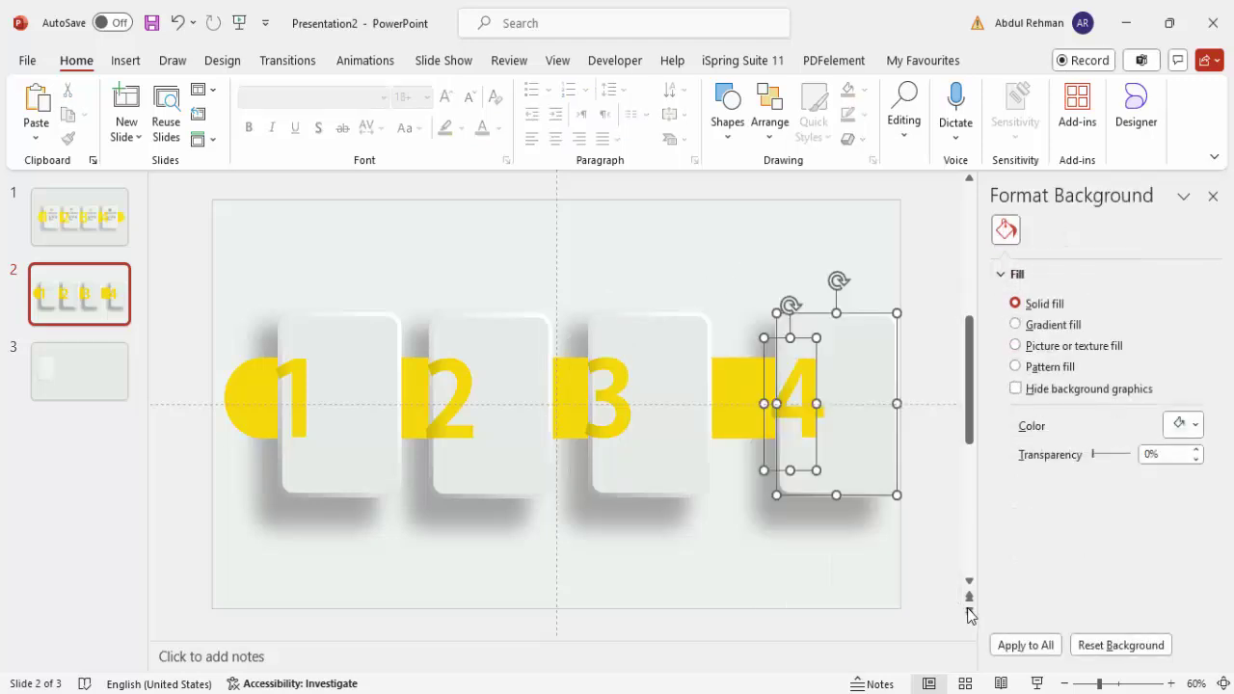
pyautogui.keyDown('shift'); pyautogui.click(823, 529); pyautogui.keyUp('shift')
pyautogui.press('Left')
pyautogui.press('Left')
pyautogui.press('Left')
pyautogui.press('Left')
pyautogui.press('Left')
pyautogui.press('Left')
pyautogui.press('Left')
pyautogui.press('Left')
pyautogui.press('Left')
pyautogui.press('Left')
pyautogui.press('Left')
pyautogui.press('Left')
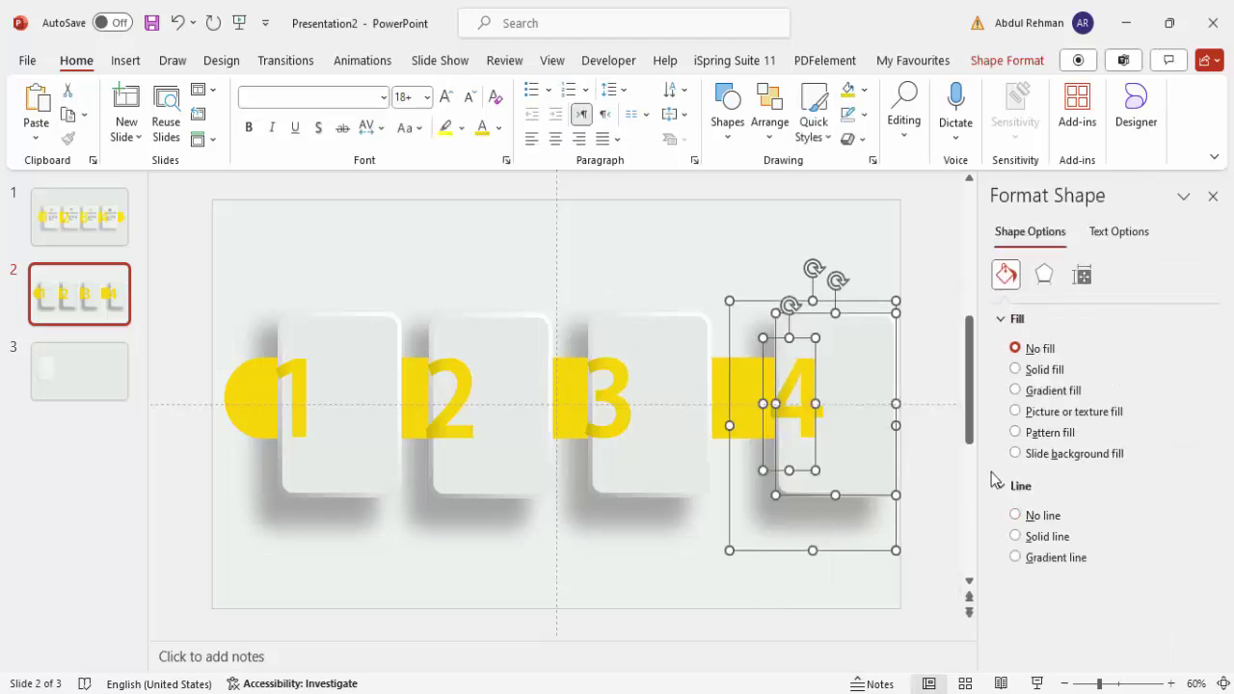
pyautogui.press('Left')
pyautogui.press('Left')
pyautogui.press('Left')
pyautogui.press('Left')
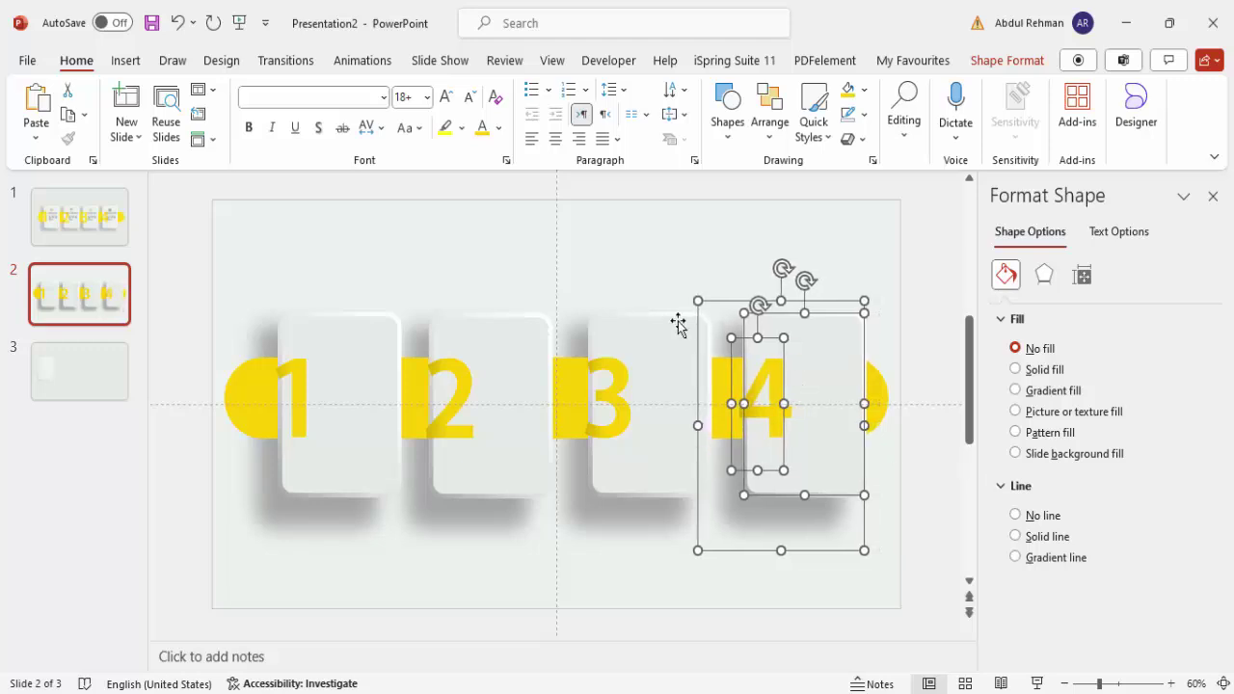
pyautogui.click(634, 267)
pyautogui.click(533, 320)
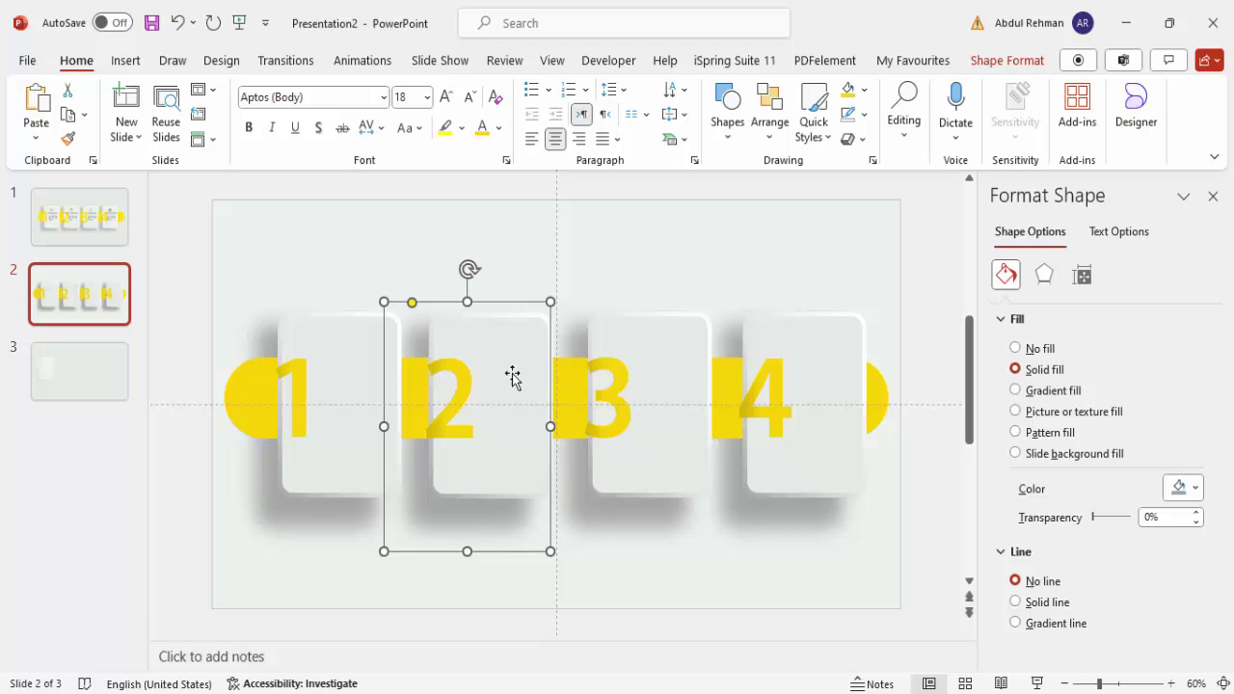
pyautogui.click(630, 540)
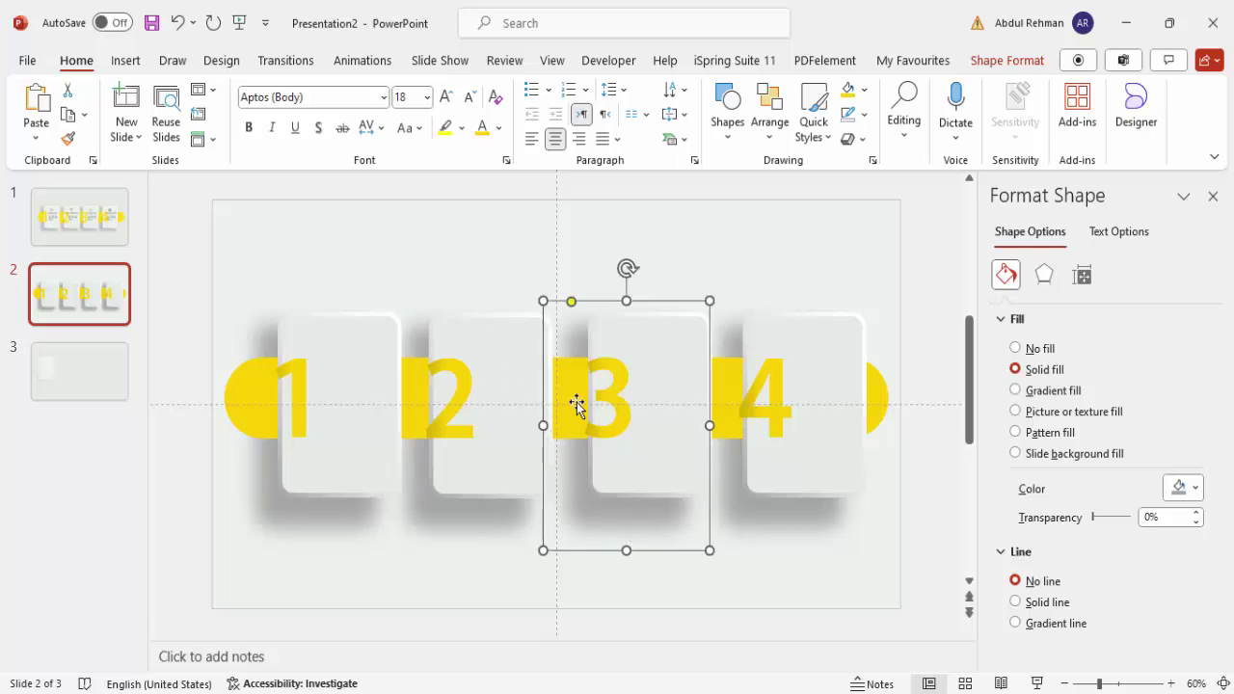
pyautogui.click(674, 255)
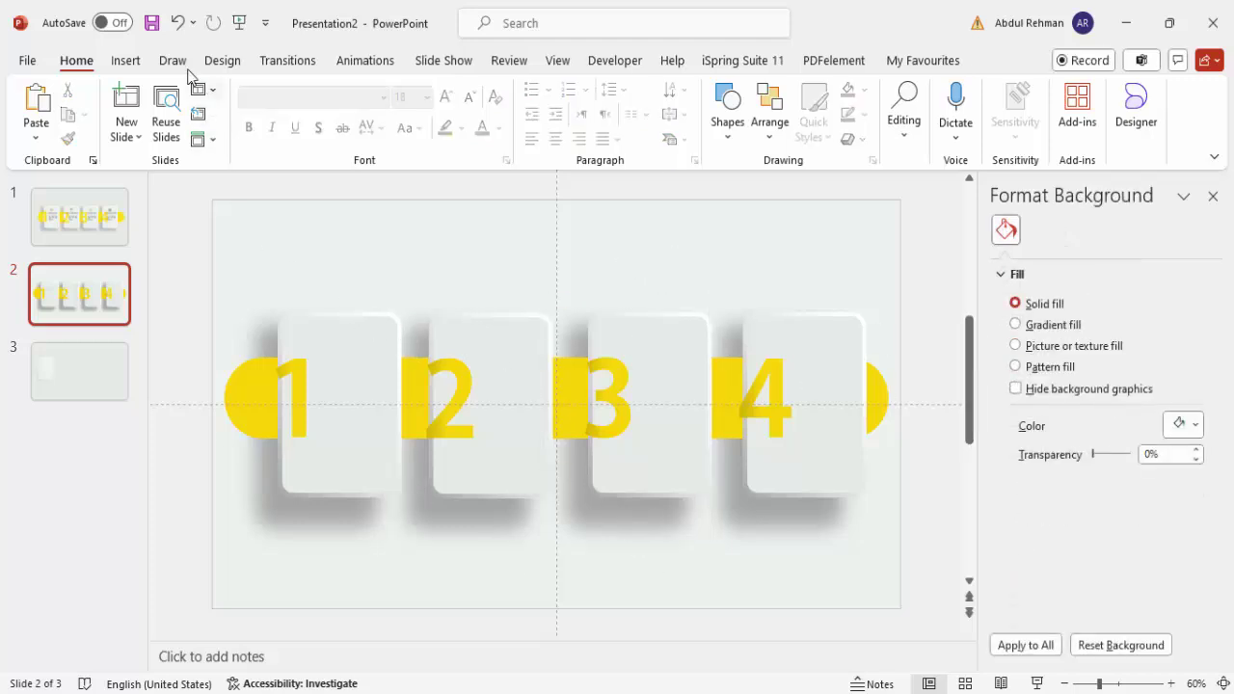
# - Insert four solid stock icons: the camera aperture, the apple, the head with a brain and the bank building
pyautogui.click(127, 65)
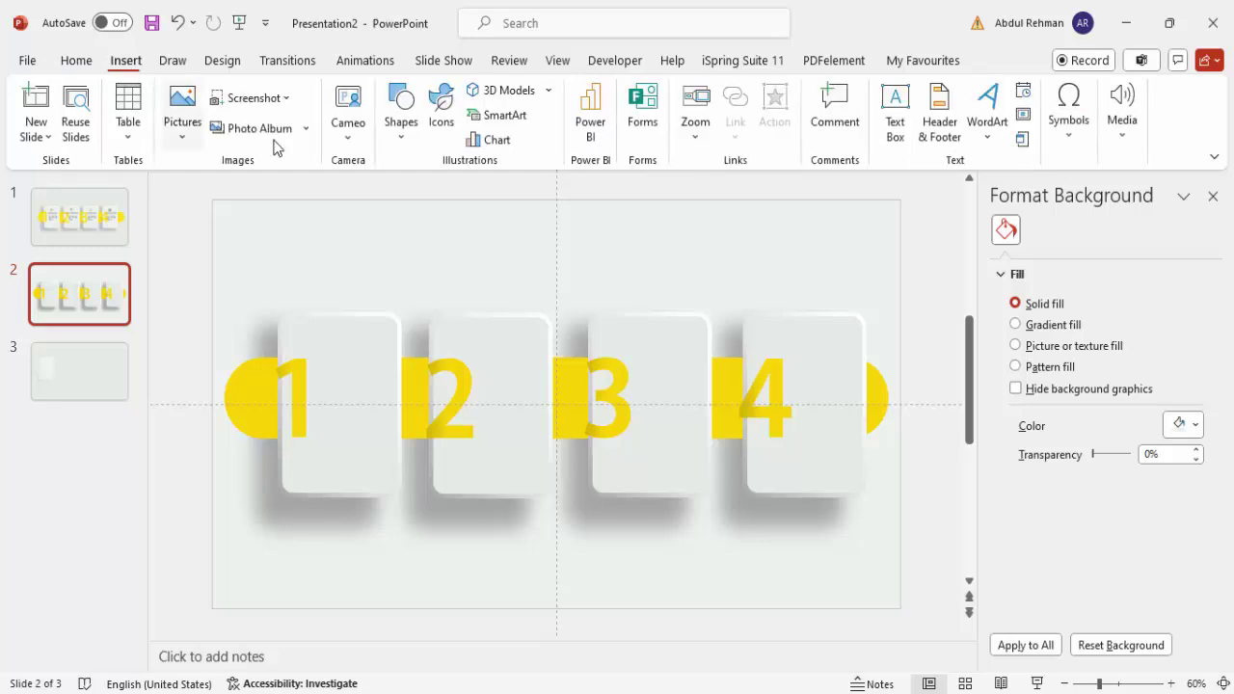
pyautogui.click(440, 102)
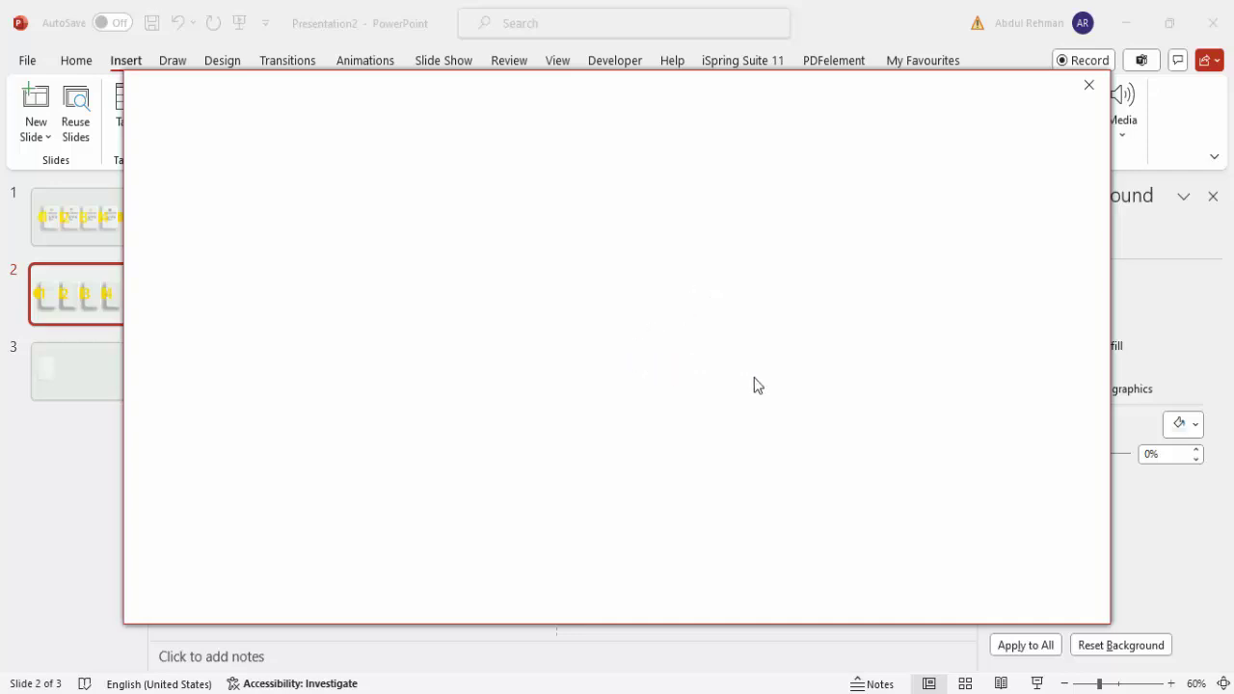
pyautogui.scroll(-2, 830, 442)
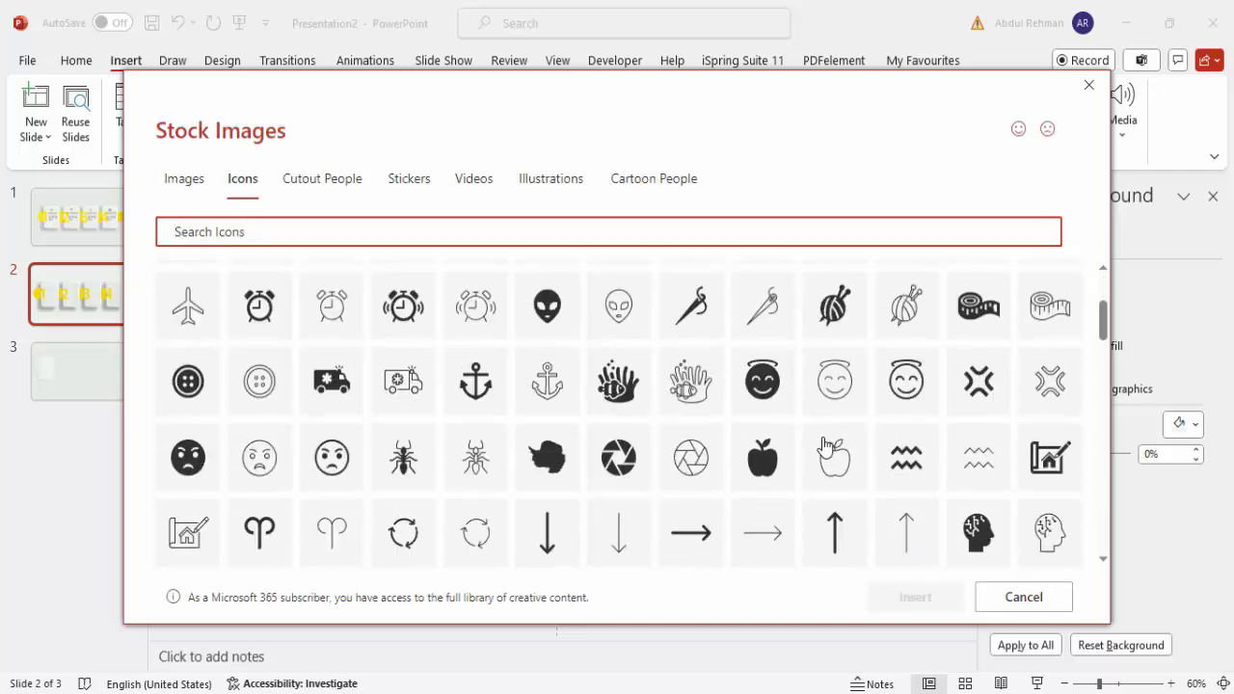
pyautogui.click(607, 464)
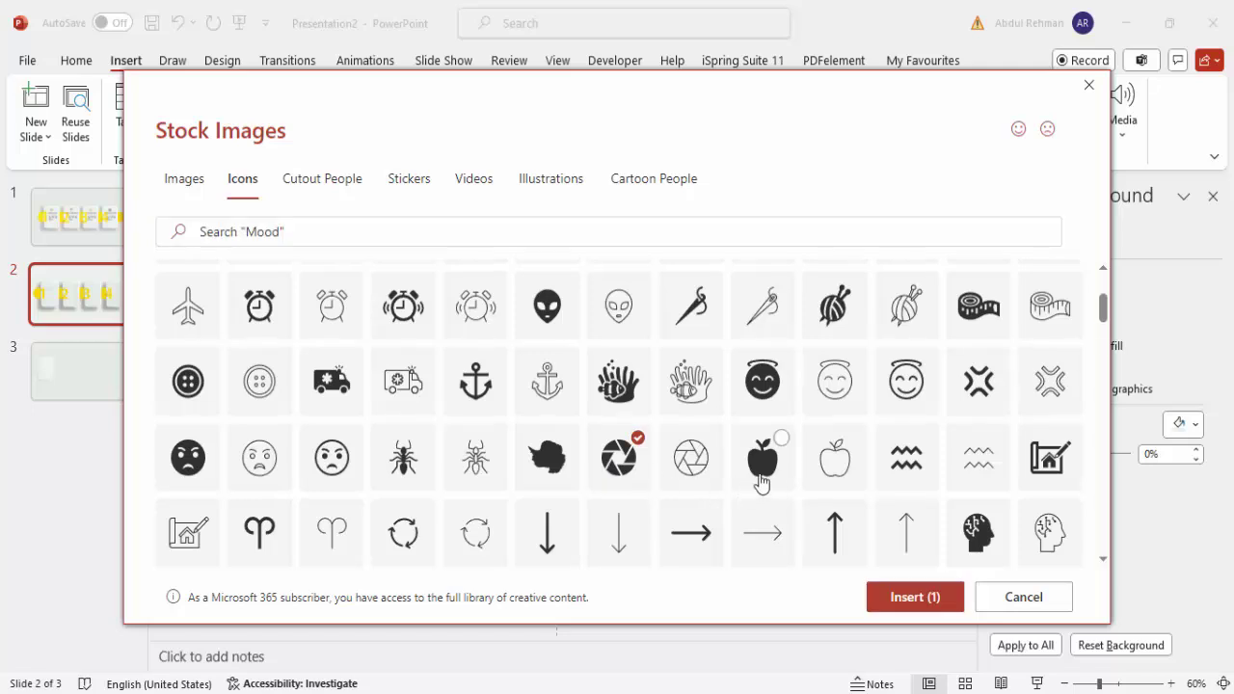
pyautogui.click(768, 472)
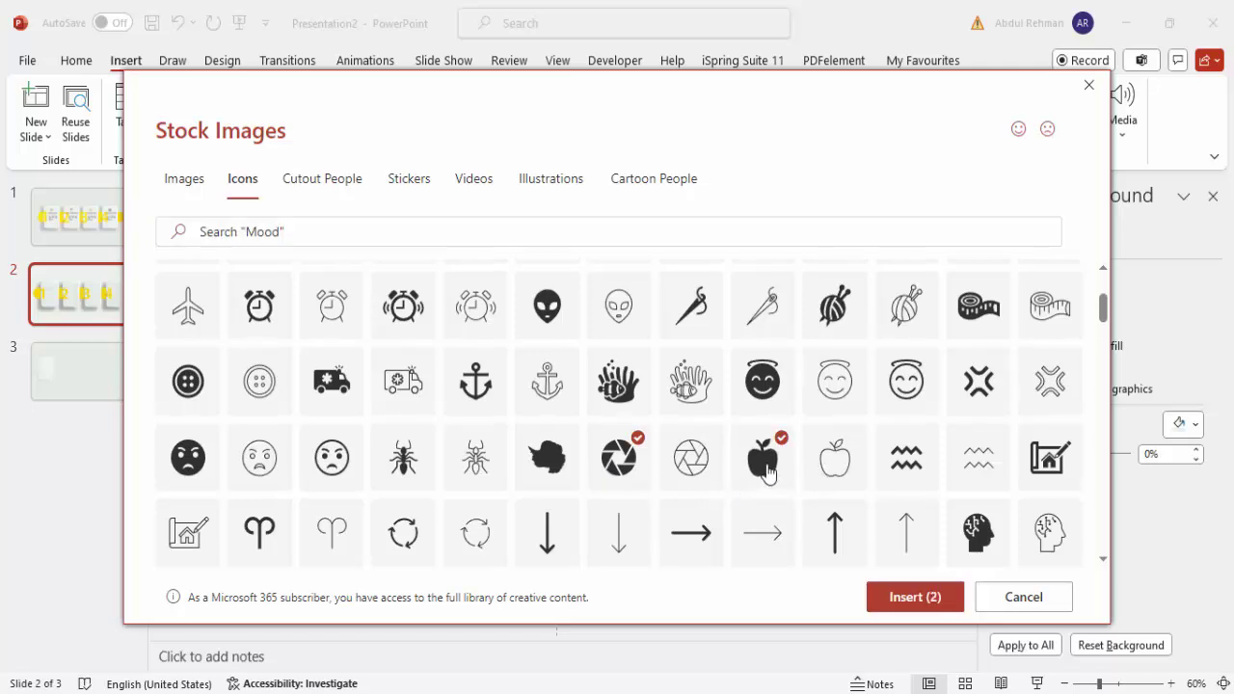
pyautogui.click(980, 539)
pyautogui.scroll(-5, 640, 488)
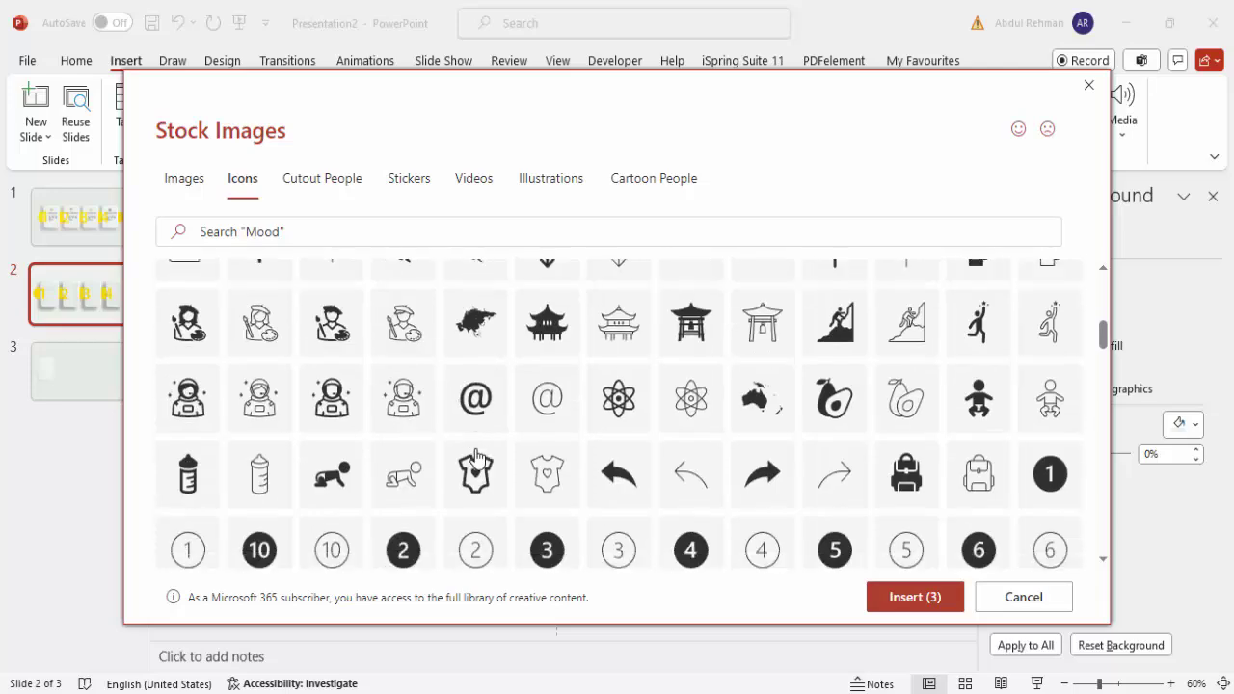
pyautogui.scroll(-4, 699, 523)
pyautogui.click(696, 484)
pyautogui.click(912, 602)
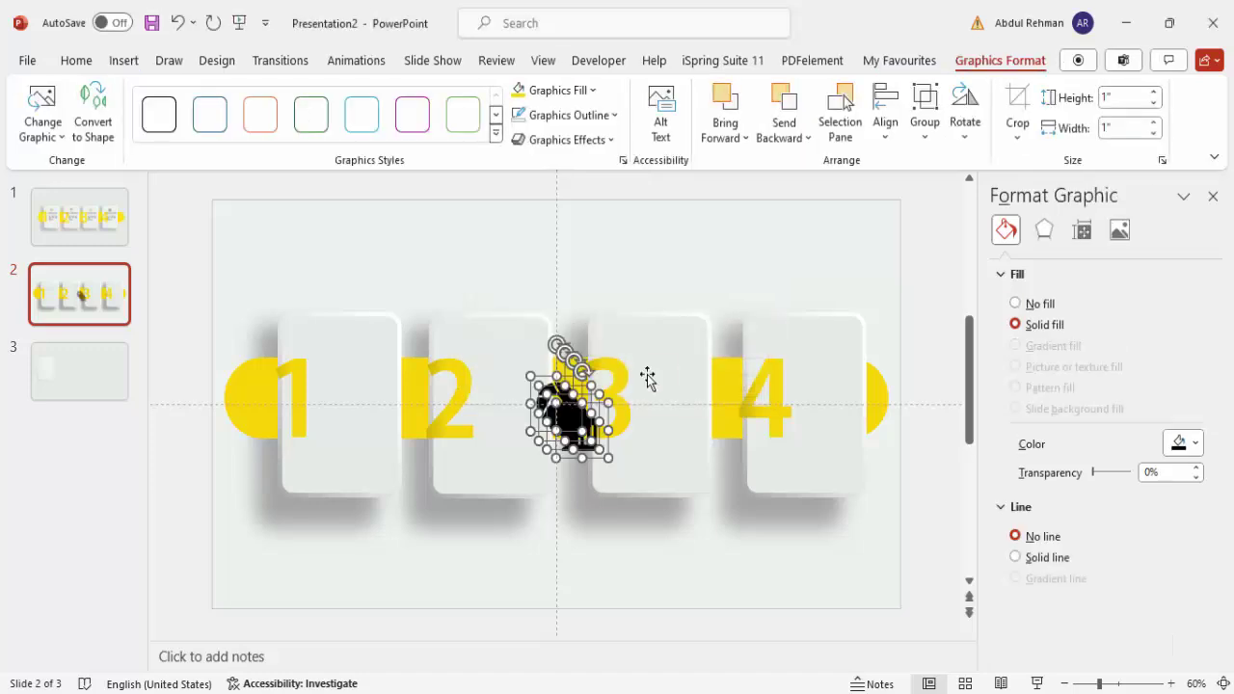
# - Move the four icons together above the cards and set their height to 0.5"
pyautogui.moveTo(565, 400); pyautogui.dragTo(682, 235)
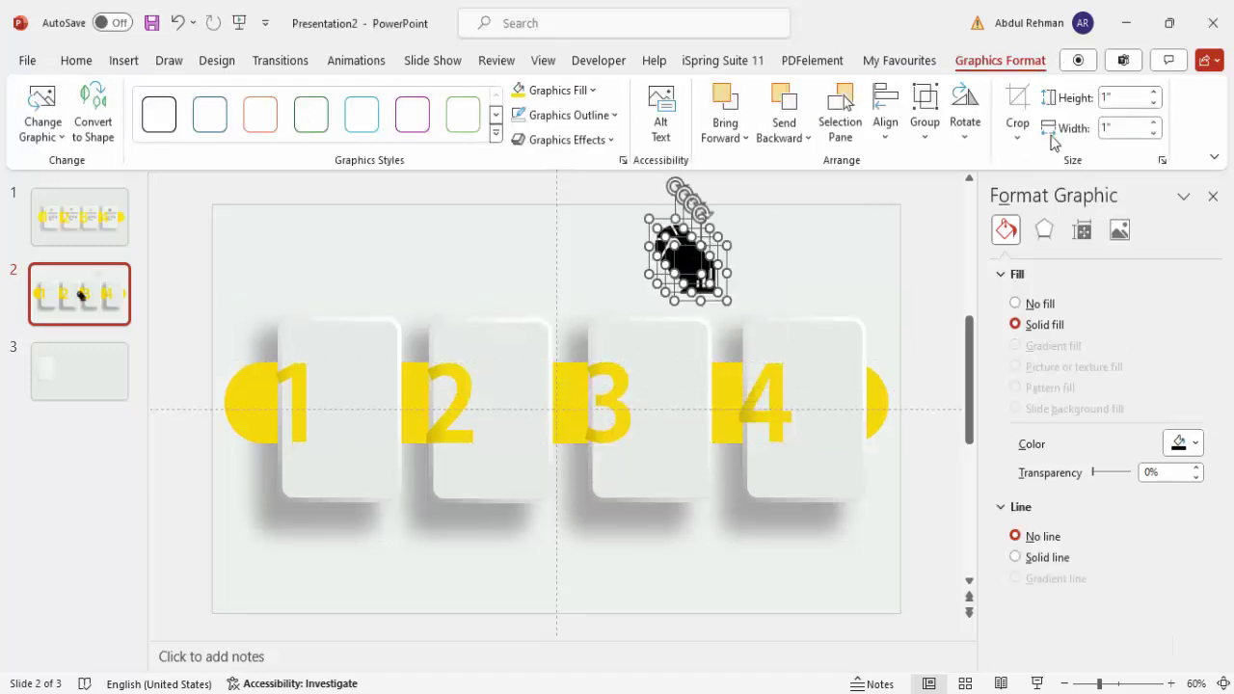
pyautogui.click(1124, 96)
pyautogui.write('0.5')
pyautogui.press('Return')
# - Place one icon near the upper edge of each card: bank on 1, head on 2, apple on 3 and aperture on 4
pyautogui.click(718, 285)
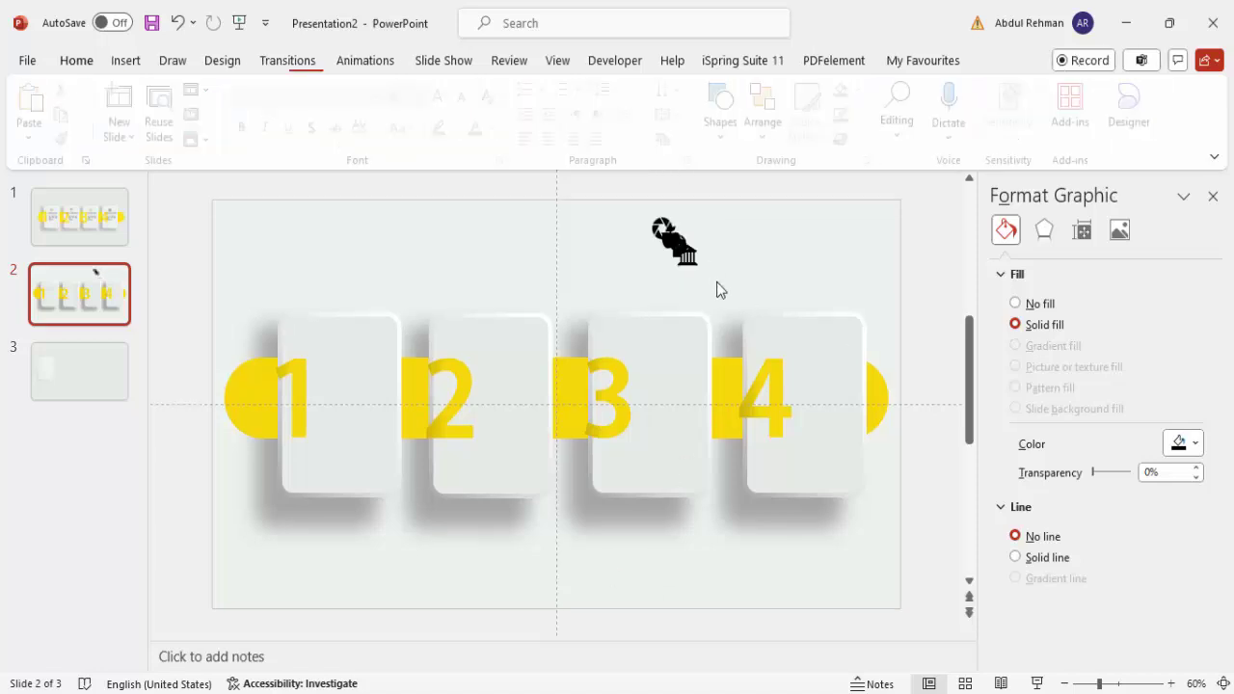
pyautogui.moveTo(679, 243); pyautogui.dragTo(491, 337)
pyautogui.moveTo(663, 243); pyautogui.dragTo(815, 337)
# - Add a text box reading "TITLE HERE" below the bank icon on card 1, wide enough to hold the text on one line
pyautogui.click(123, 60)
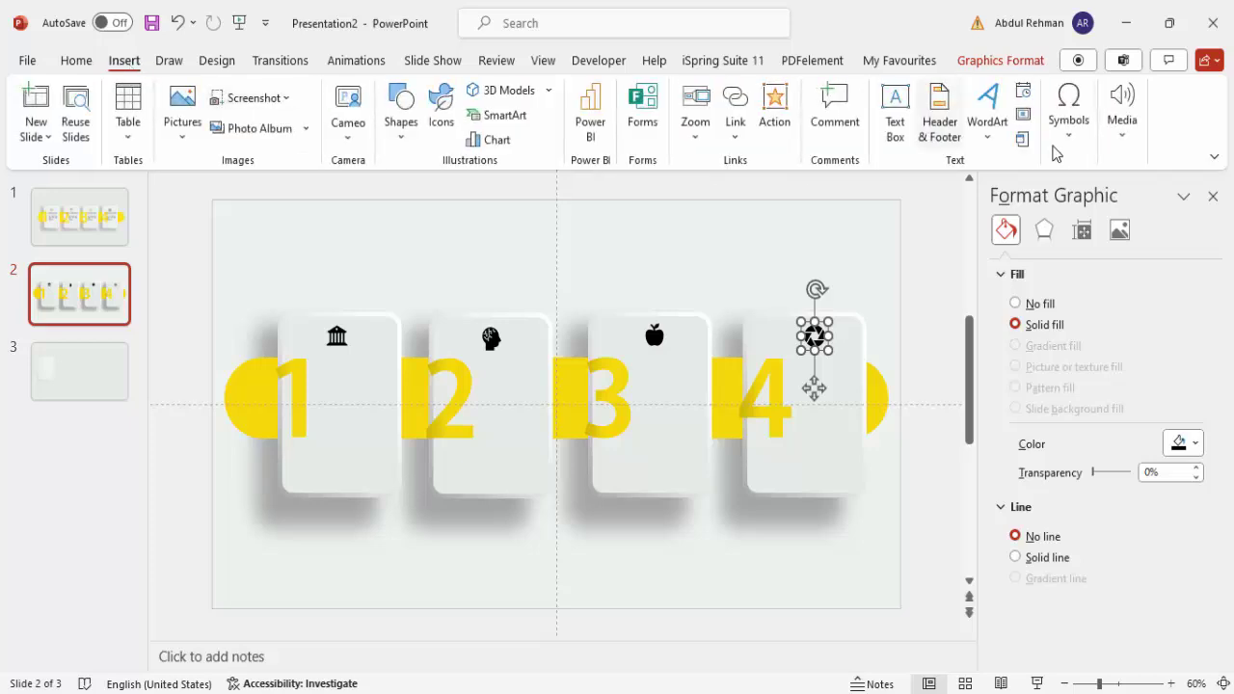
pyautogui.click(896, 114)
pyautogui.moveTo(319, 366); pyautogui.dragTo(389, 386)
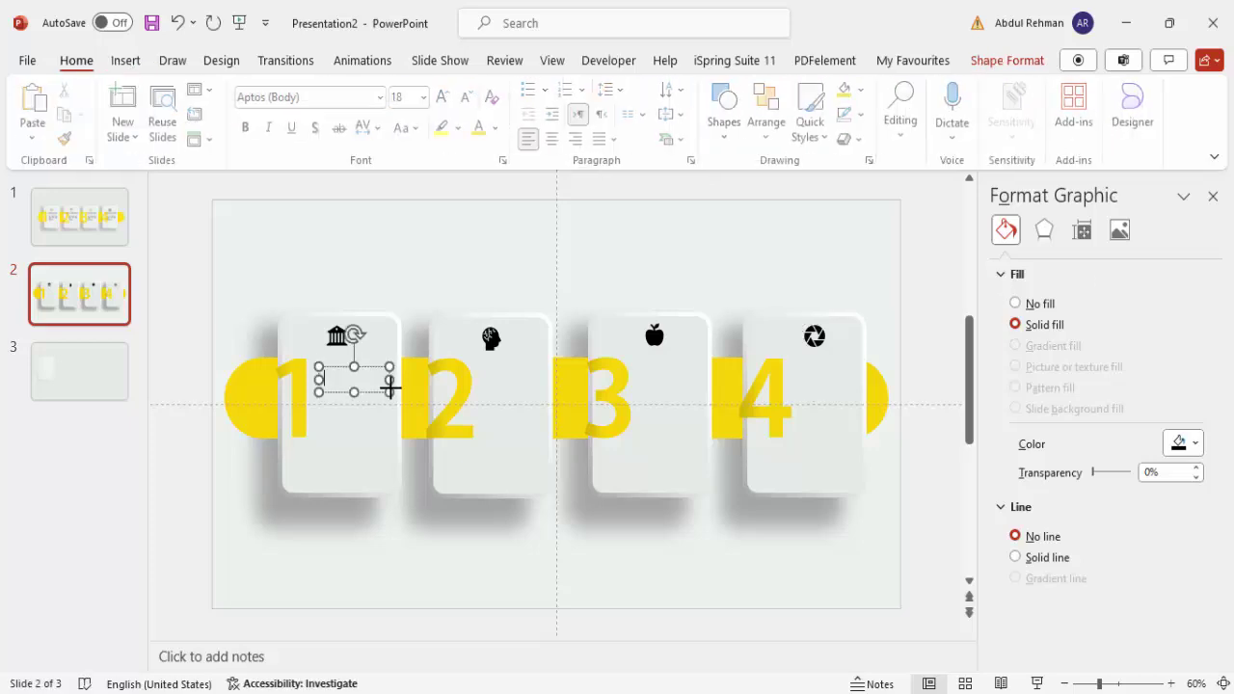
pyautogui.write('TITLE HE')
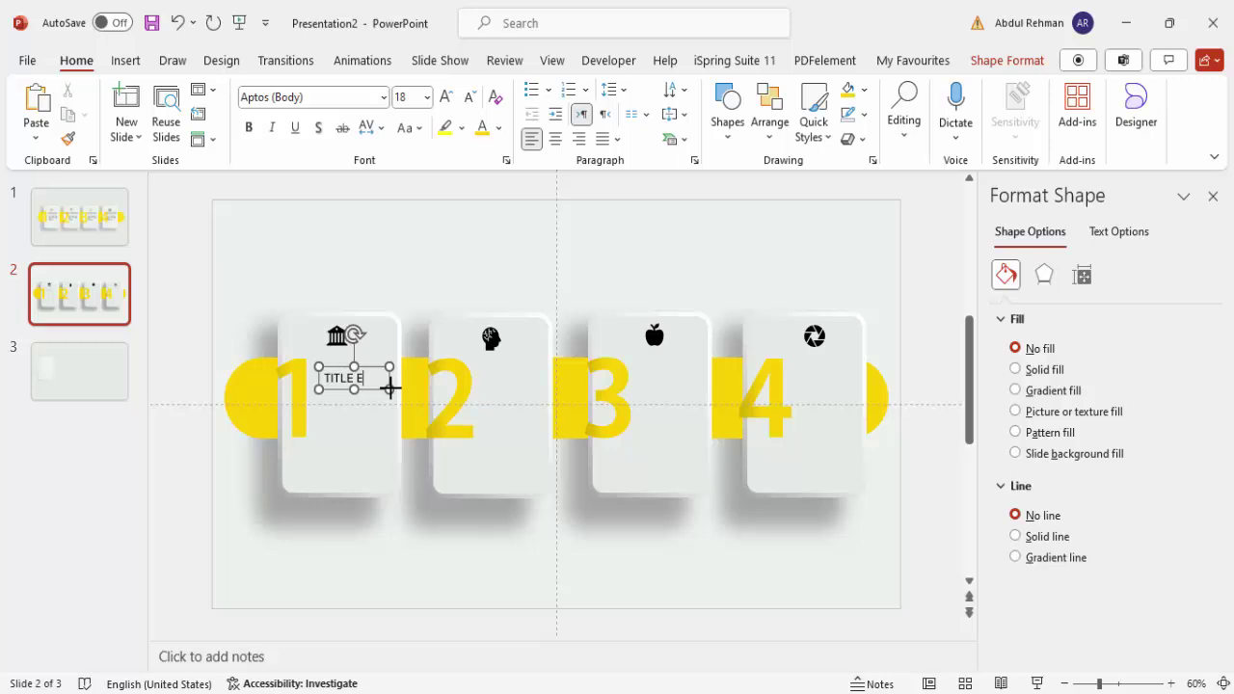
pyautogui.write('RE')
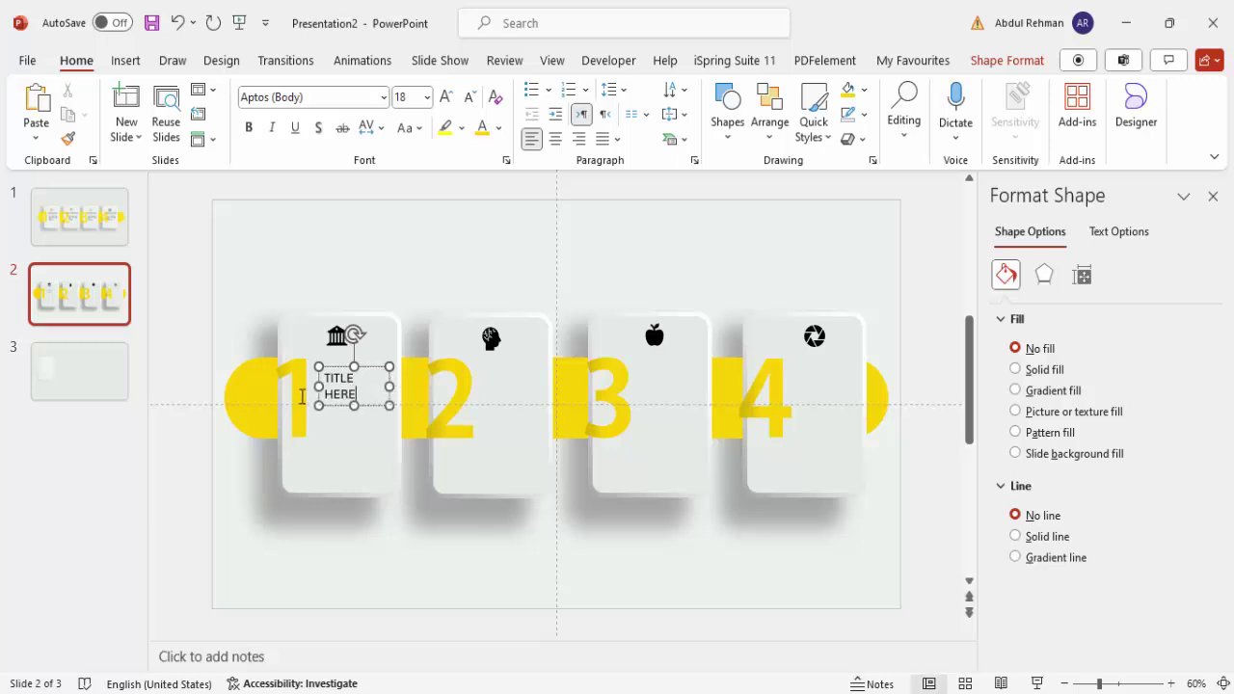
pyautogui.moveTo(389, 387); pyautogui.dragTo(403, 379)
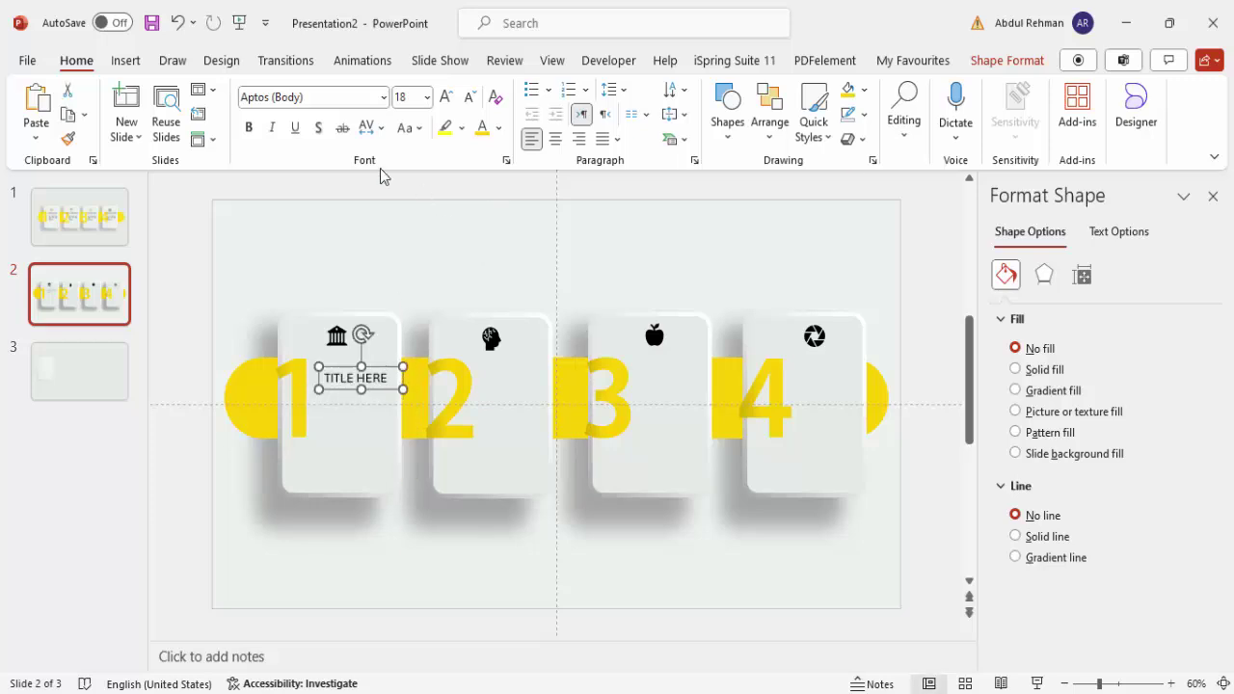
# - Make the title bold and centred, move it just under card 1's icon, and place copies at the same height on cards 2, 3 and 4
pyautogui.click(249, 127)
pyautogui.click(555, 138)
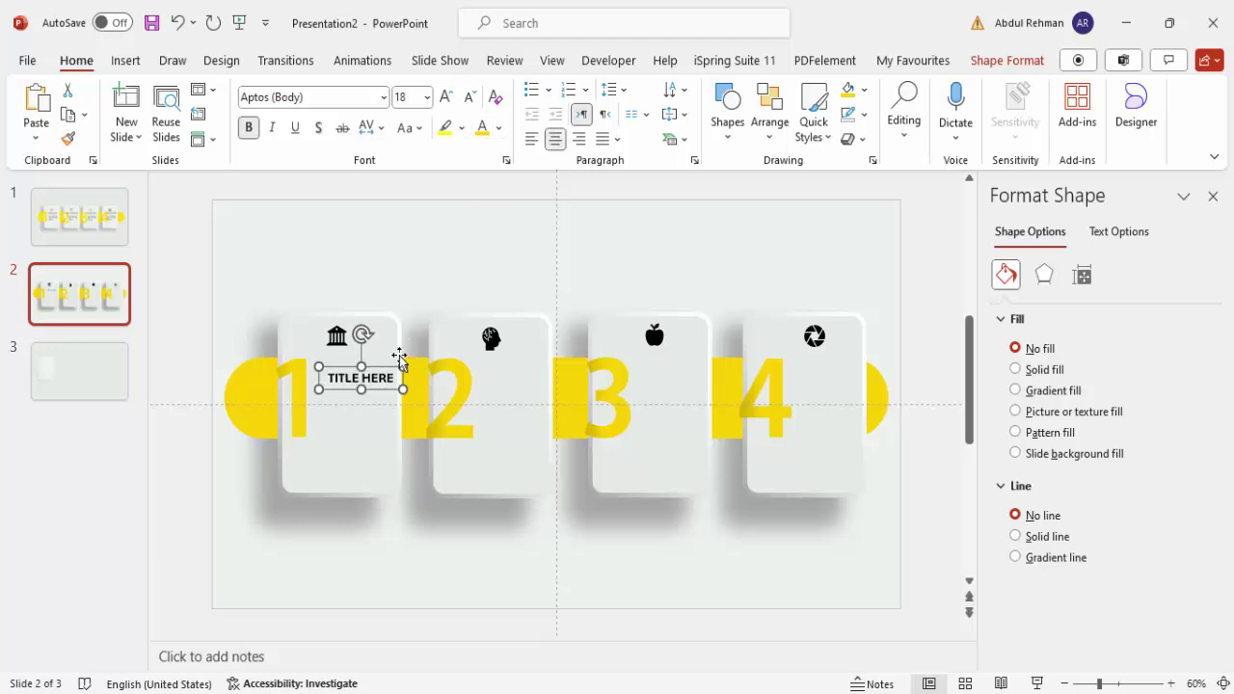
pyautogui.moveTo(386, 366); pyautogui.dragTo(686, 374)
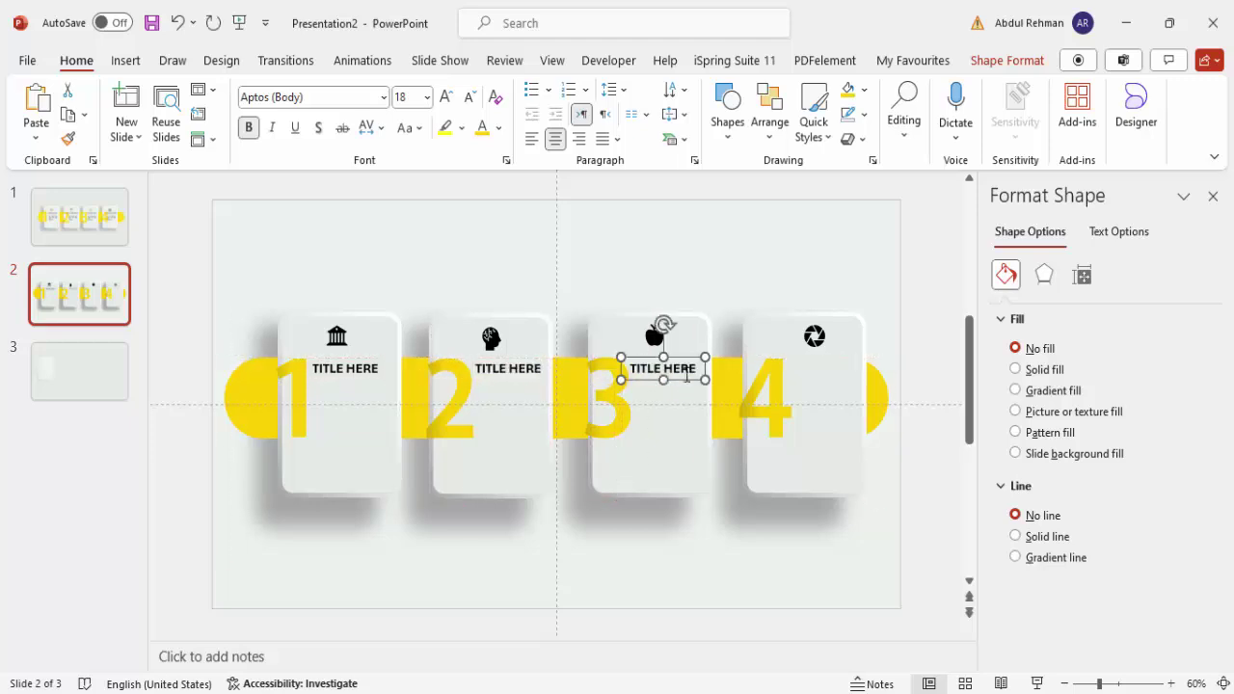
pyautogui.moveTo(683, 362); pyautogui.dragTo(847, 376)
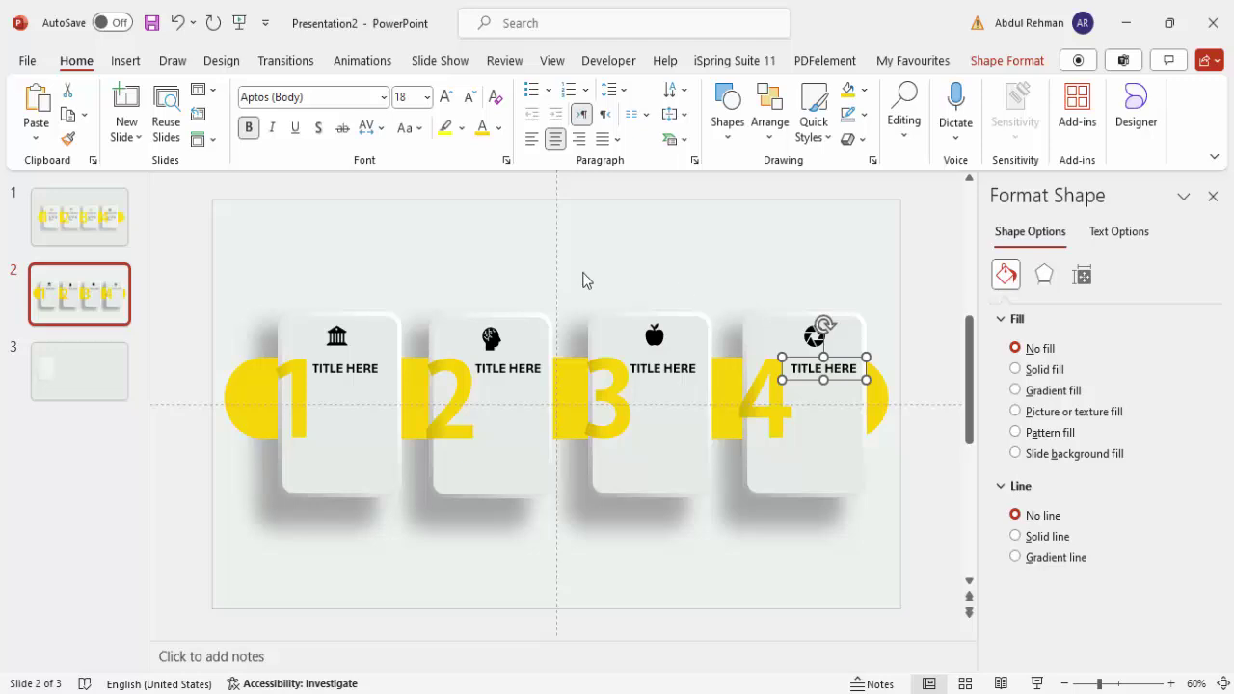
# - Add a text box reading "Add detail text here" below the title on card 1
pyautogui.click(125, 60)
pyautogui.click(894, 111)
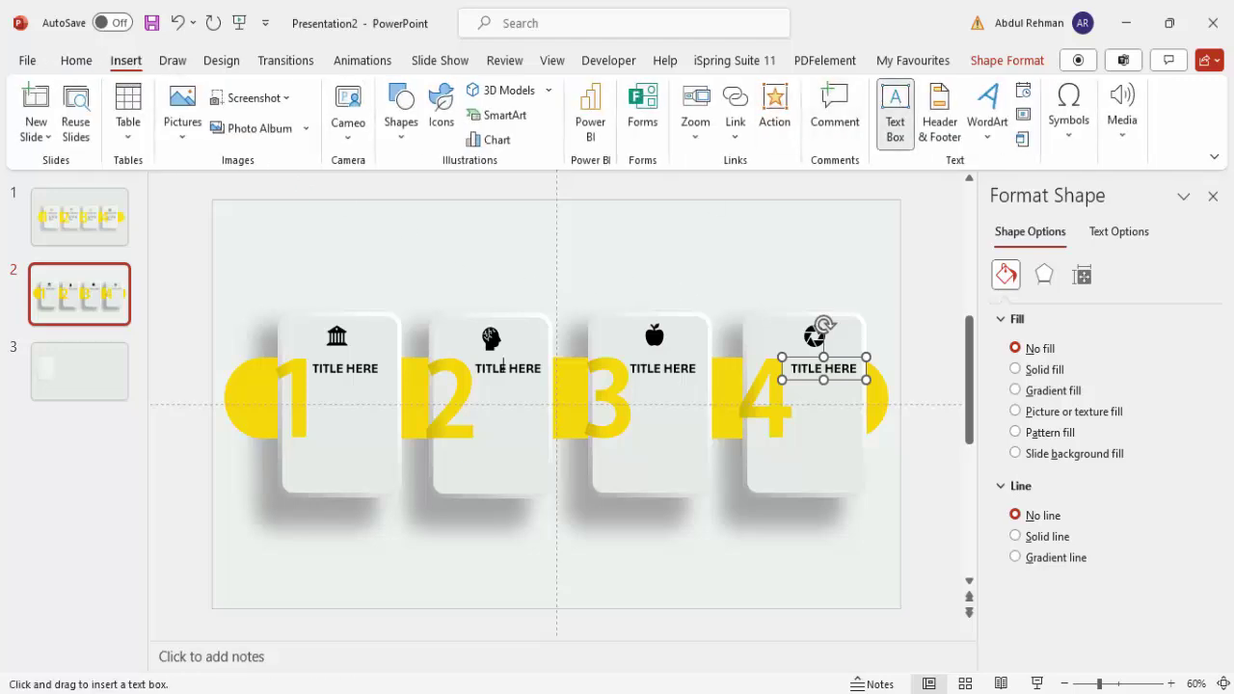
pyautogui.moveTo(311, 389); pyautogui.dragTo(394, 449)
pyautogui.write('Add detail text here')
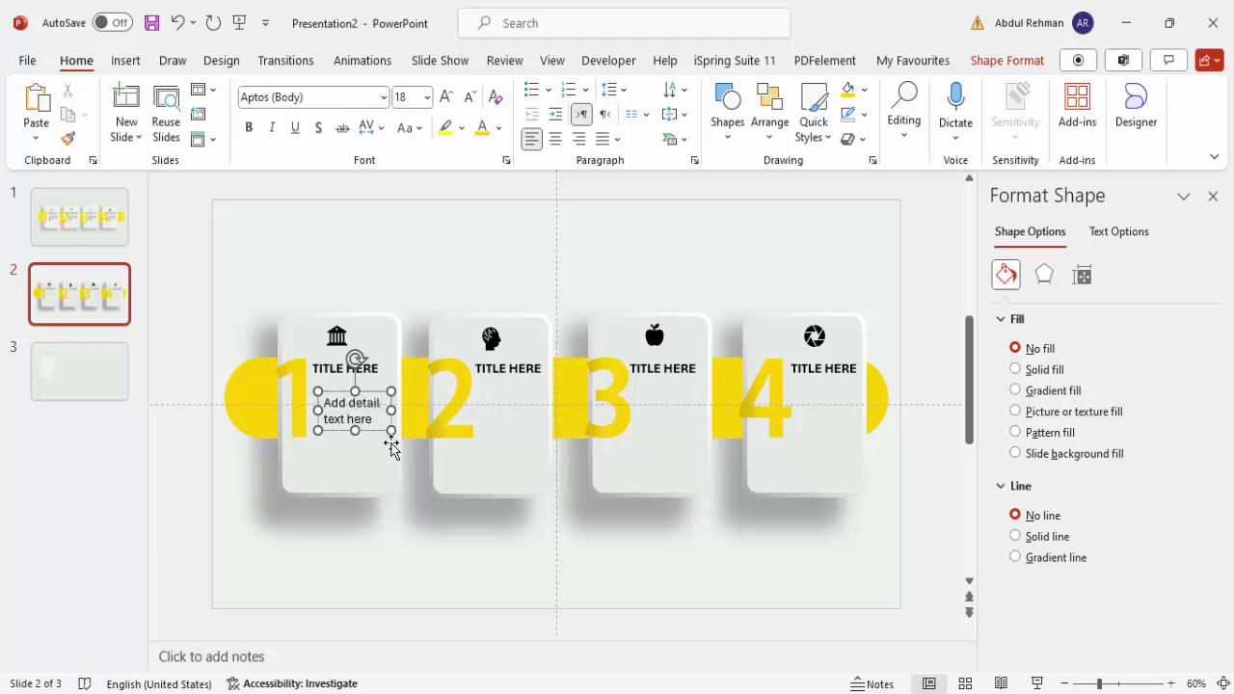
# - Centre the detail text, reduce its font size to 14, and place copies below the titles on cards 2, 3 and 4
pyautogui.click(555, 139)
pyautogui.click(470, 97)
pyautogui.click(468, 97)
pyautogui.moveTo(371, 388); pyautogui.dragTo(843, 397)
pyautogui.click(762, 261)
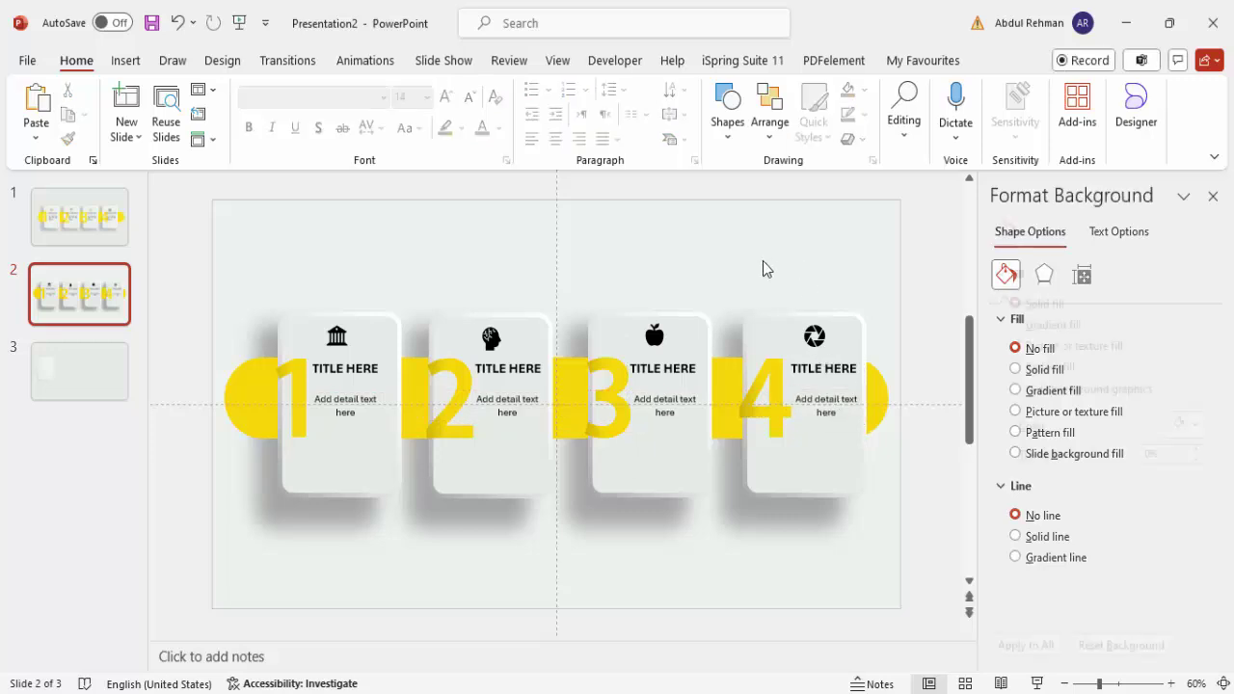